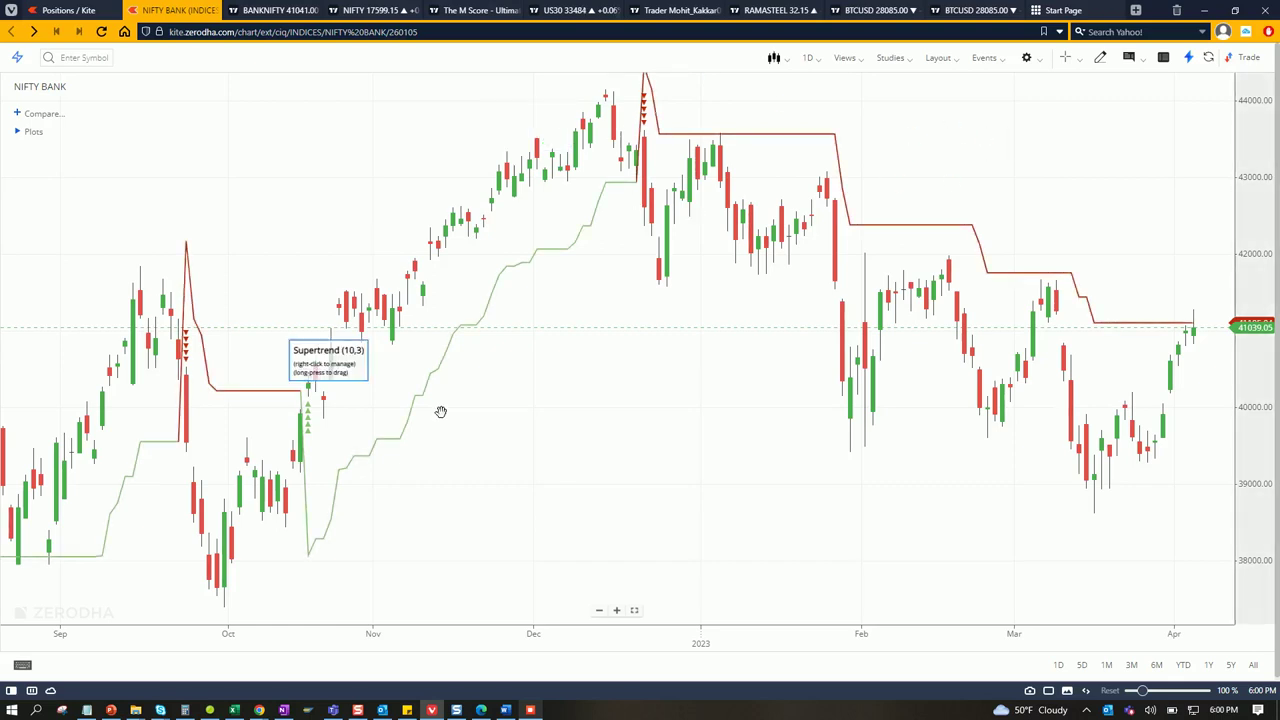
- Search 'RS' in Studies and add the first RSI (14) pane below NIFTY BANK
{"action": "left_click", "coordinate": [893, 58]}
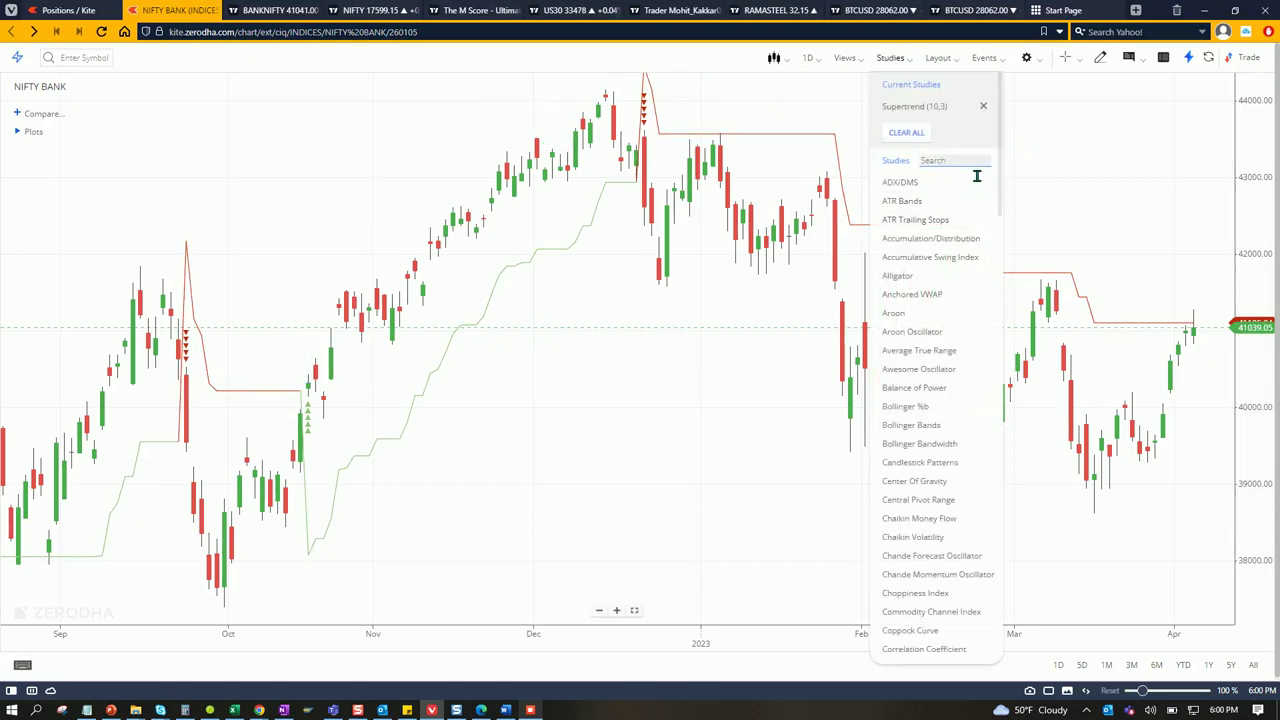
{"action": "left_click", "coordinate": [294, 105]}
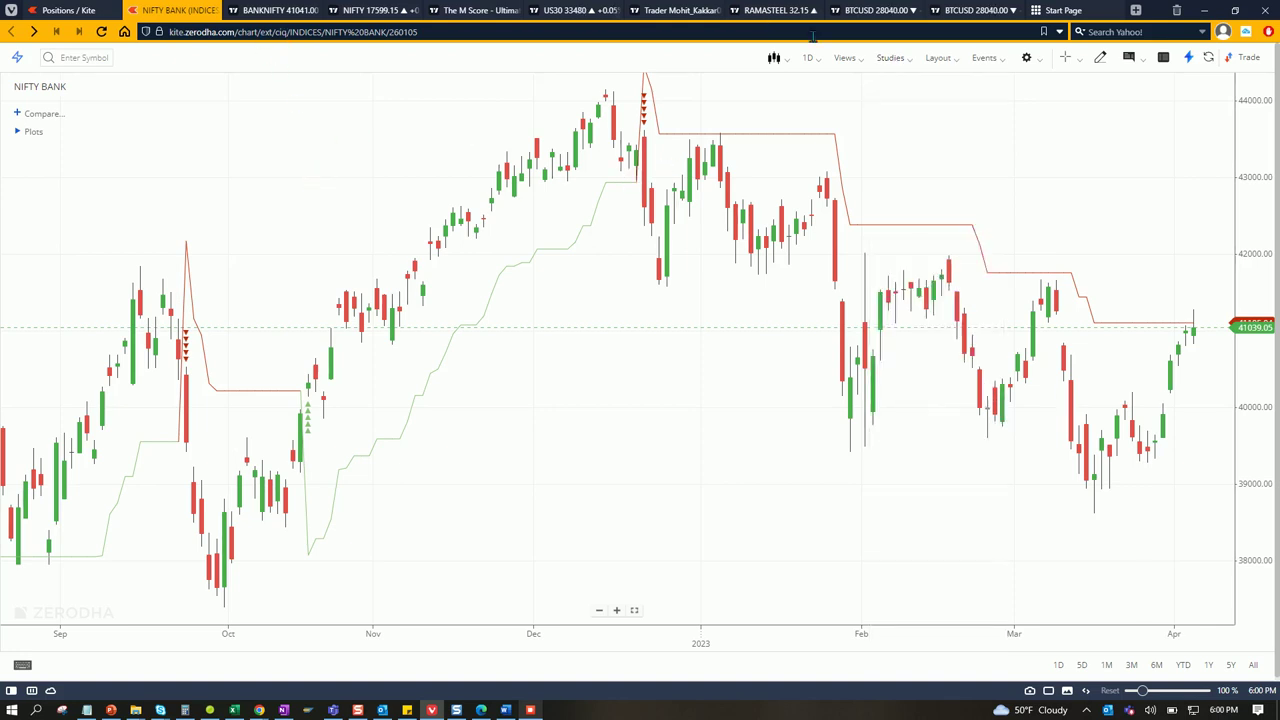
{"action": "left_click", "coordinate": [899, 63]}
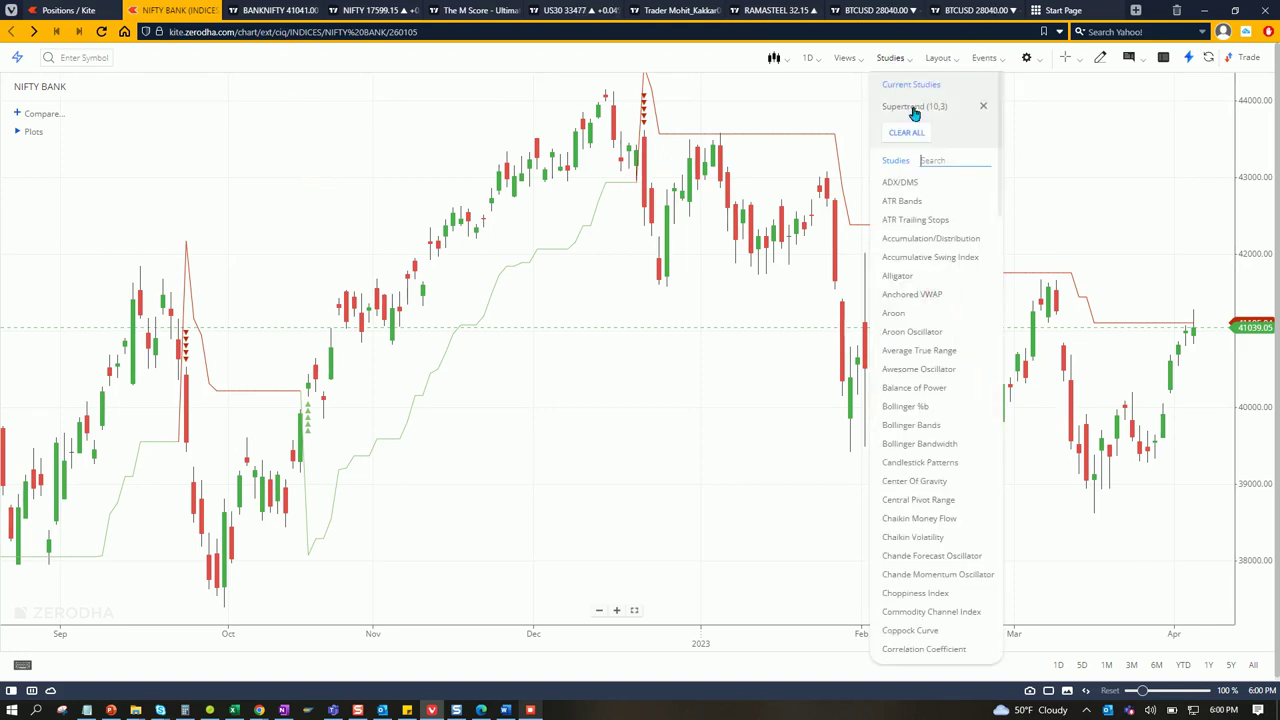
{"action": "left_click", "coordinate": [948, 163]}
{"action": "type", "text": "RS"}
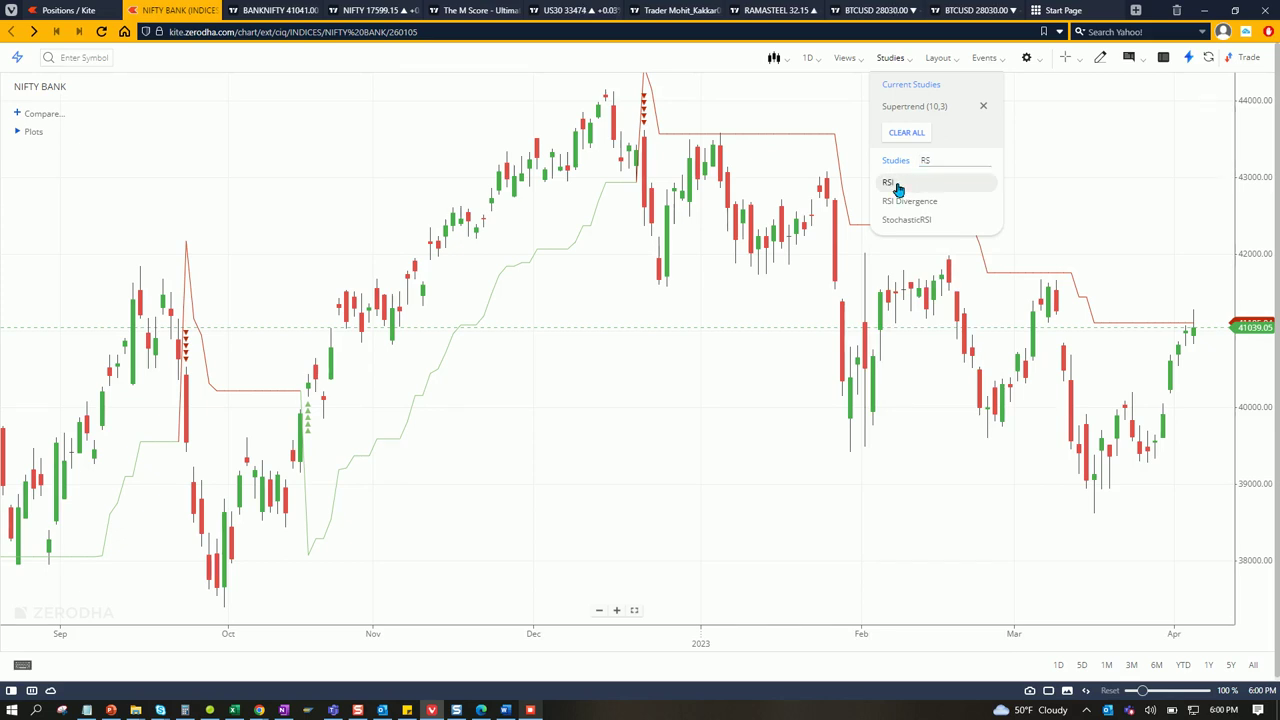
{"action": "left_click", "coordinate": [896, 185]}
- Add second and third RSI panes, then open the first RSI's settings
{"action": "left_click", "coordinate": [910, 62]}
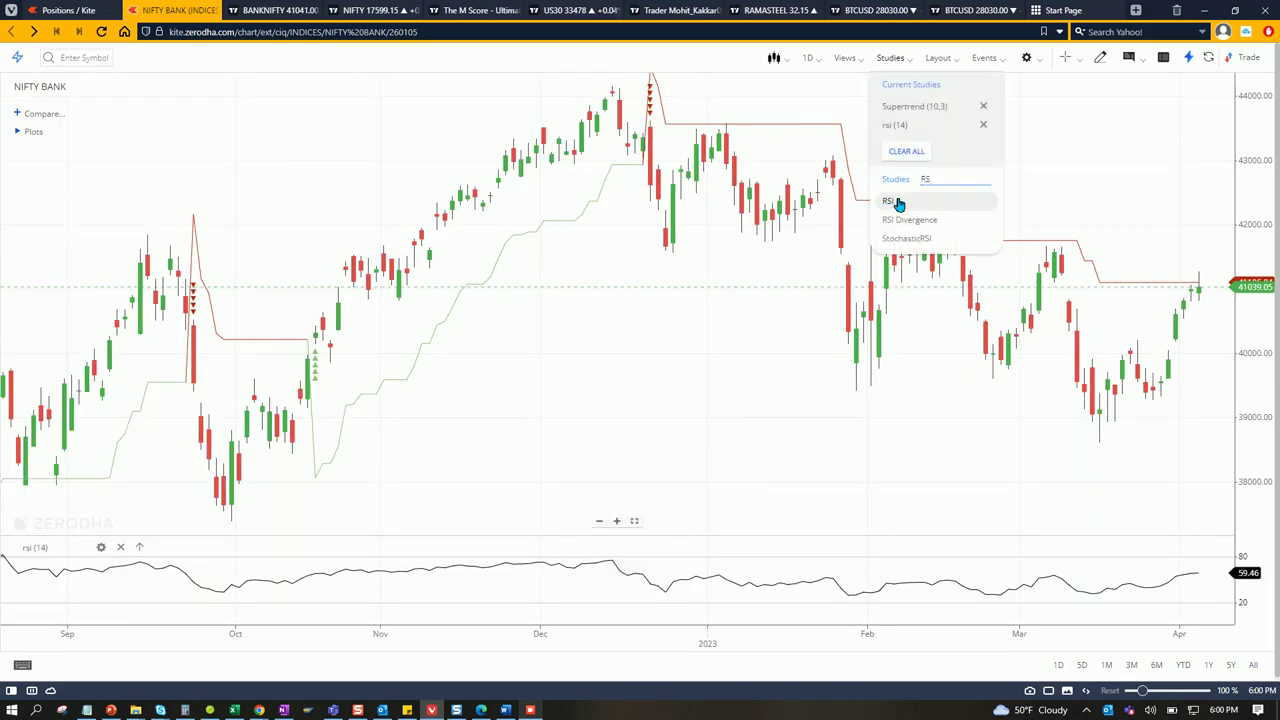
{"action": "left_click", "coordinate": [900, 203]}
{"action": "left_click", "coordinate": [903, 64]}
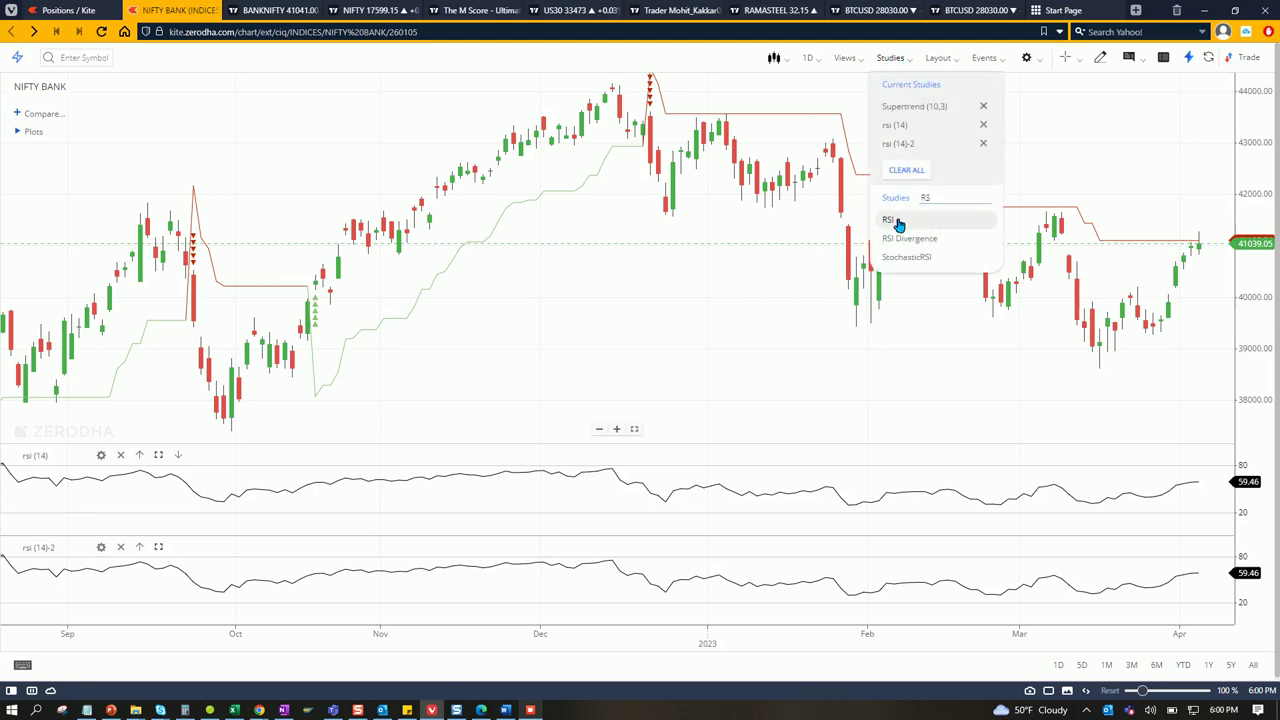
{"action": "left_click", "coordinate": [894, 220]}
{"action": "left_click", "coordinate": [103, 381]}
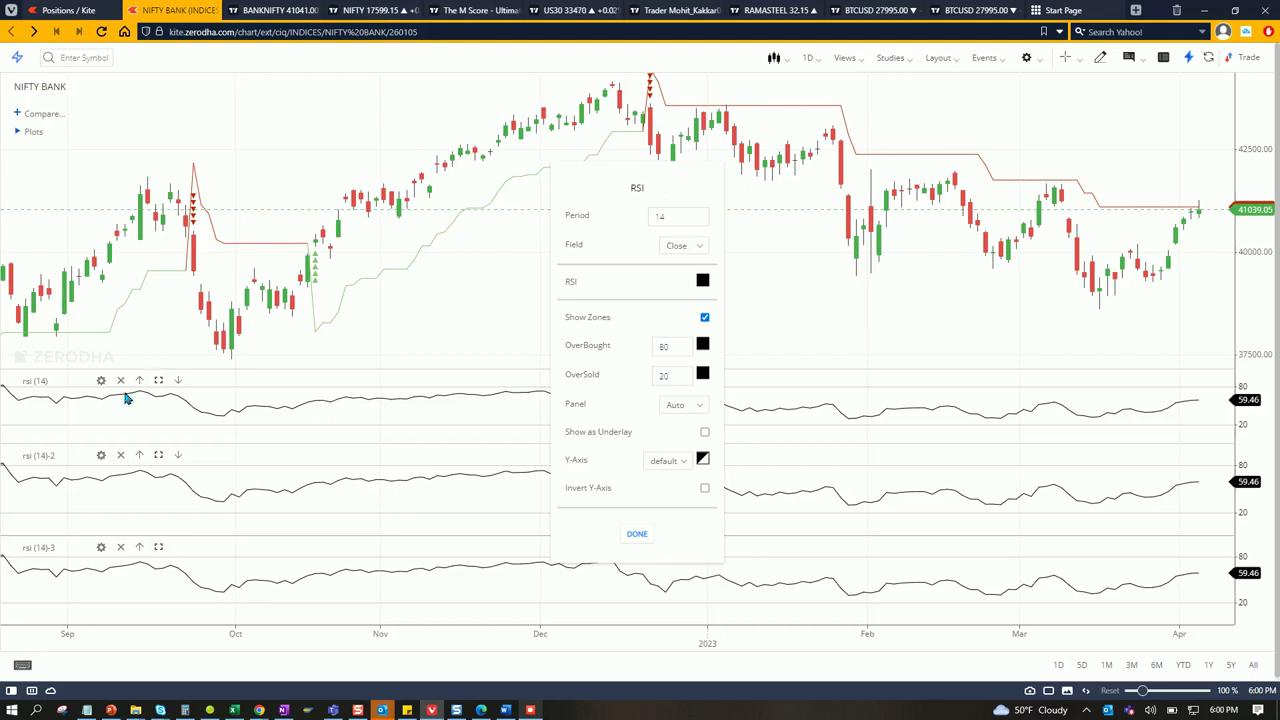
- Dismiss the RSI (14) settings without changes and pan the NIFTY BANK chart to May
{"action": "left_click", "coordinate": [825, 343]}
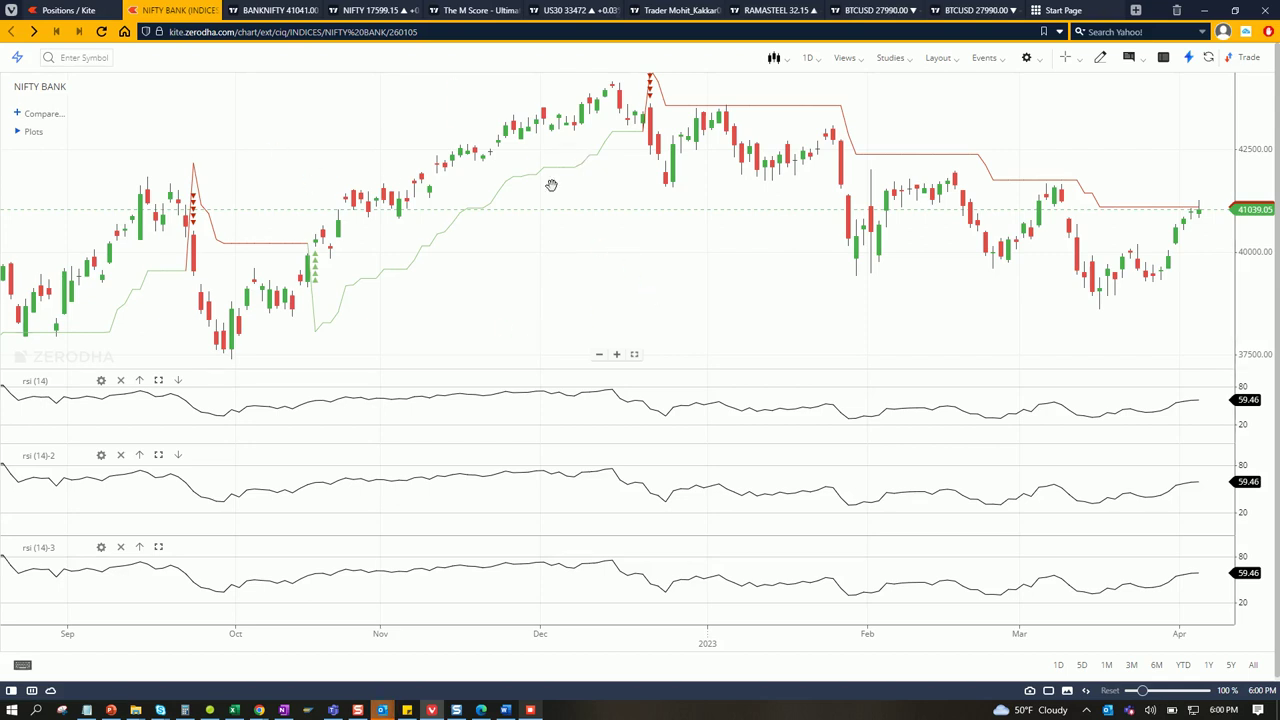
{"action": "left_click_drag", "start_coordinate": [300, 157], "coordinate": [197, 153]}
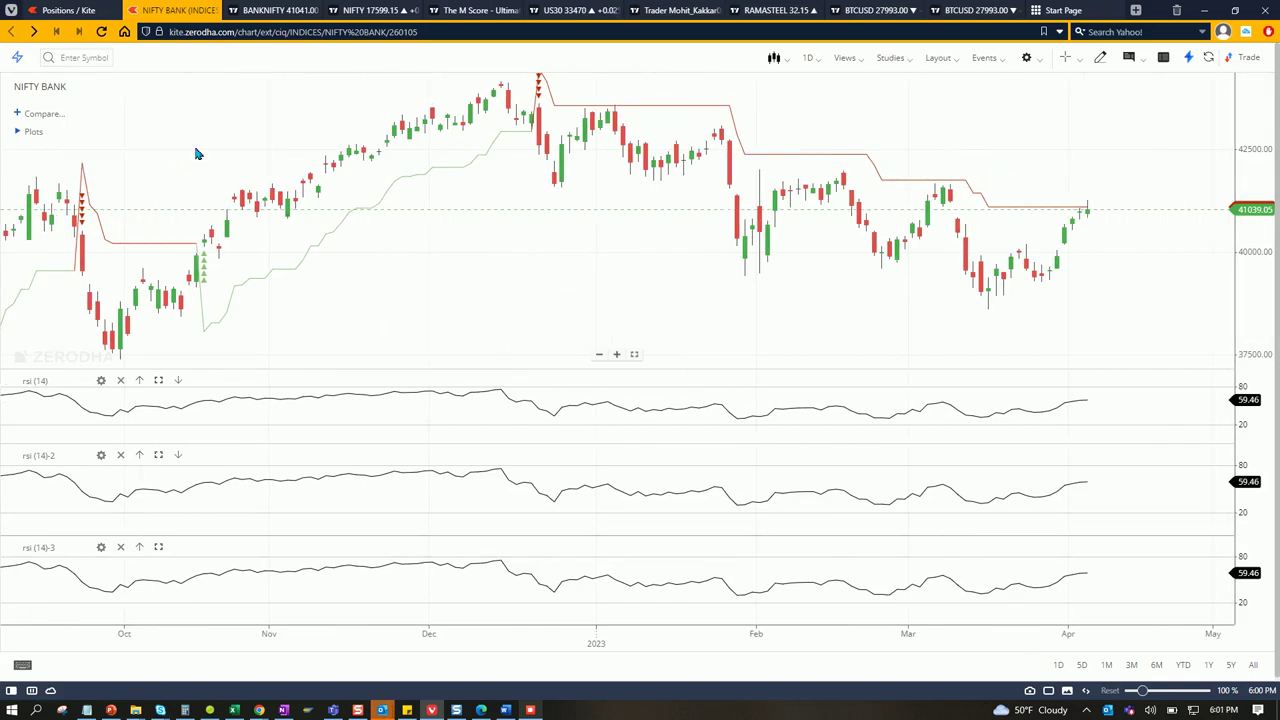
- On the TradingView BANKNIFTY chart, add Relative Strength Index from Technicals three times
{"action": "left_click", "coordinate": [262, 8]}
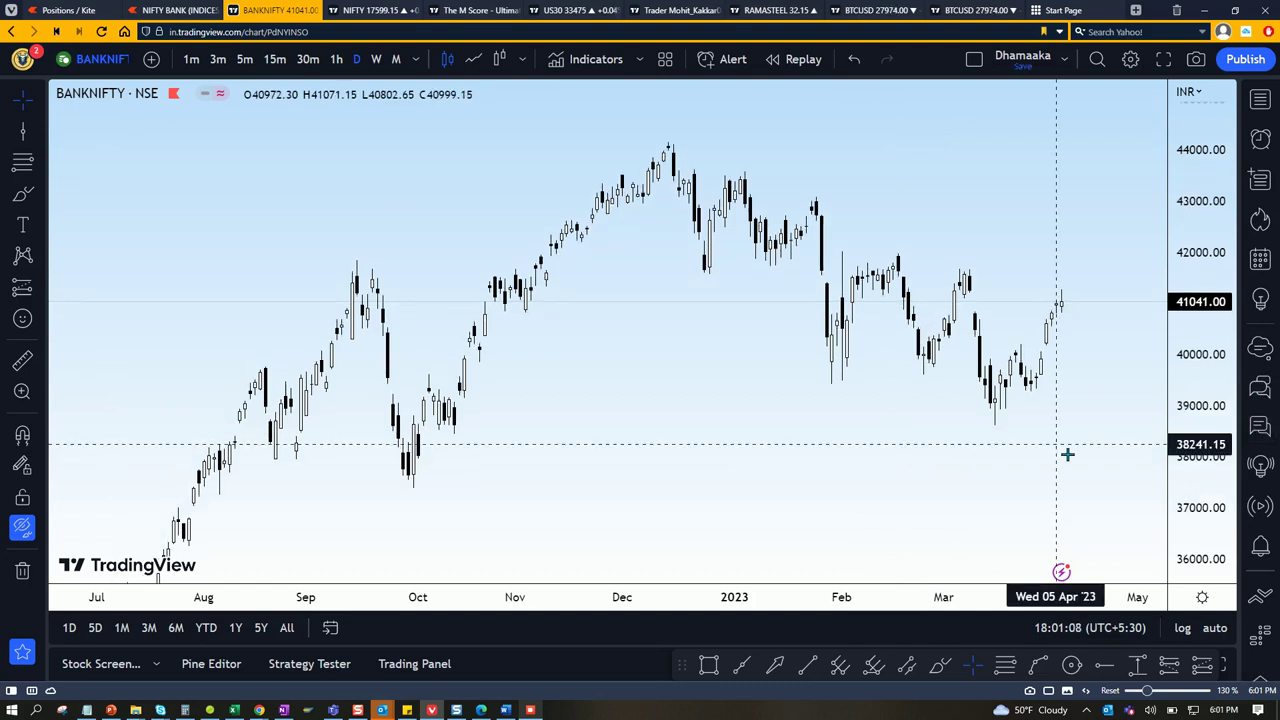
{"action": "key", "text": "slash"}
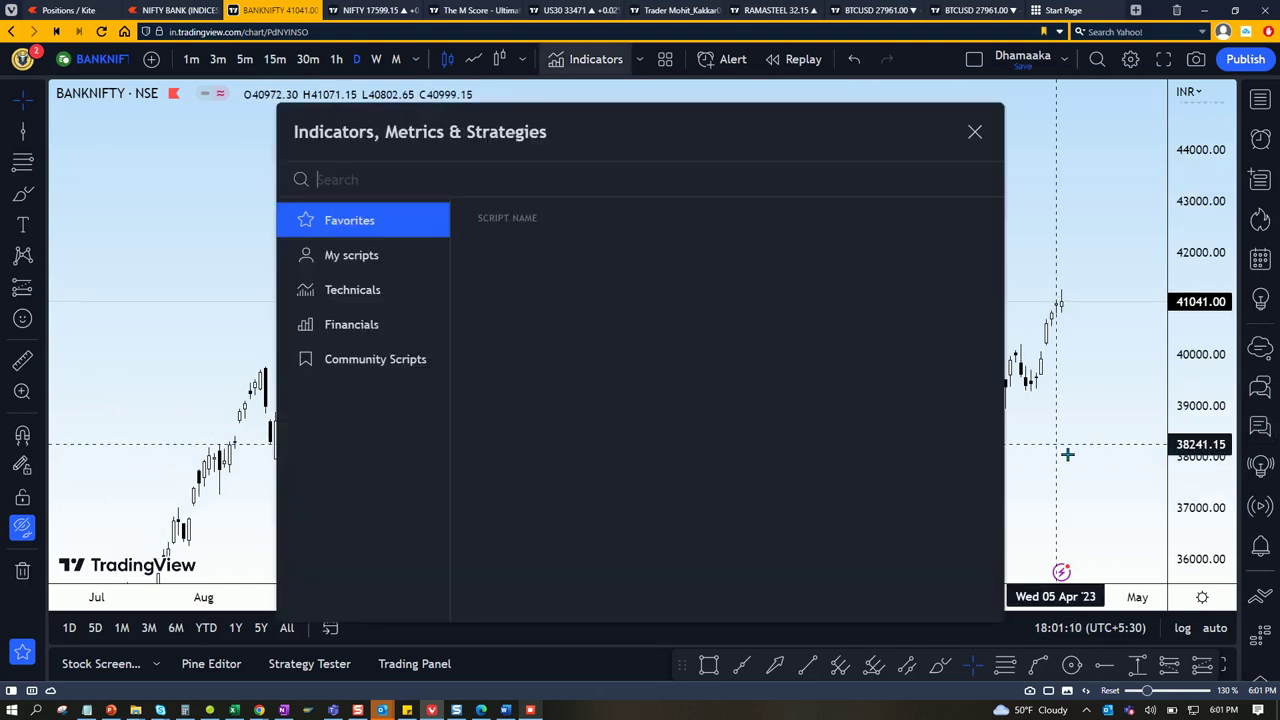
{"action": "left_click", "coordinate": [409, 318]}
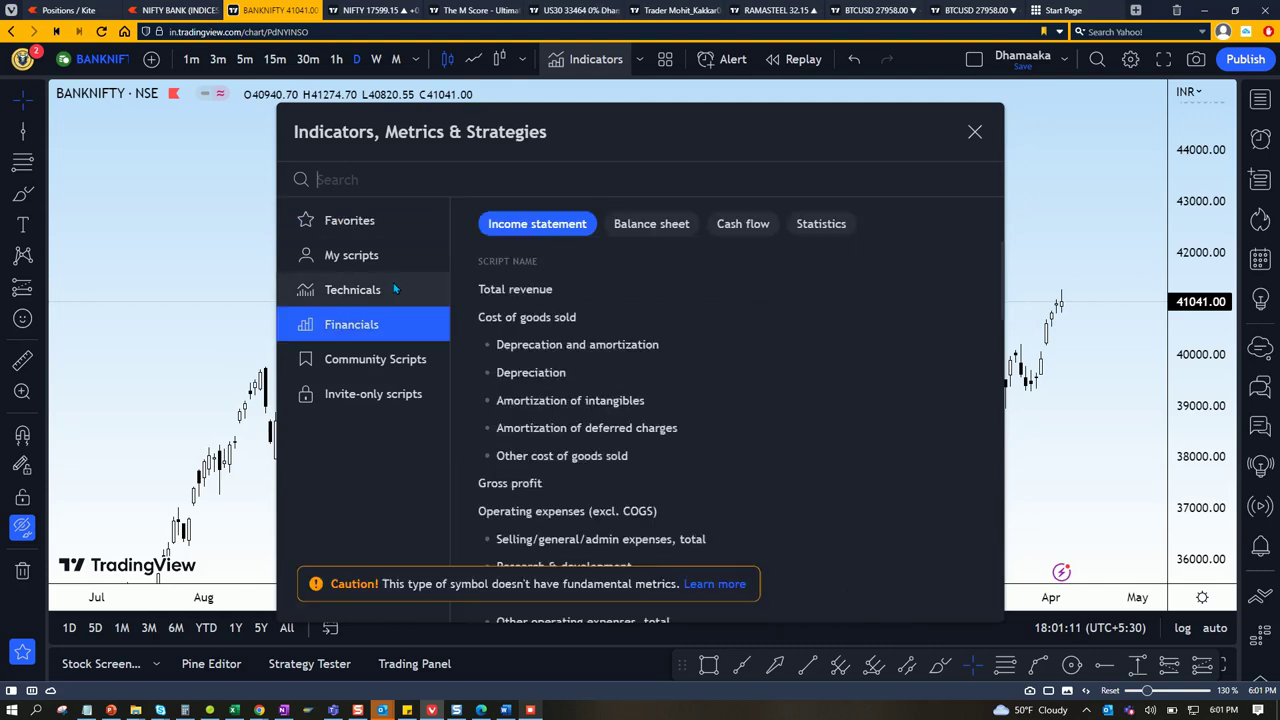
{"action": "left_click", "coordinate": [395, 288]}
{"action": "scroll", "coordinate": [887, 436], "scroll_direction": "down", "scroll_amount": 20}
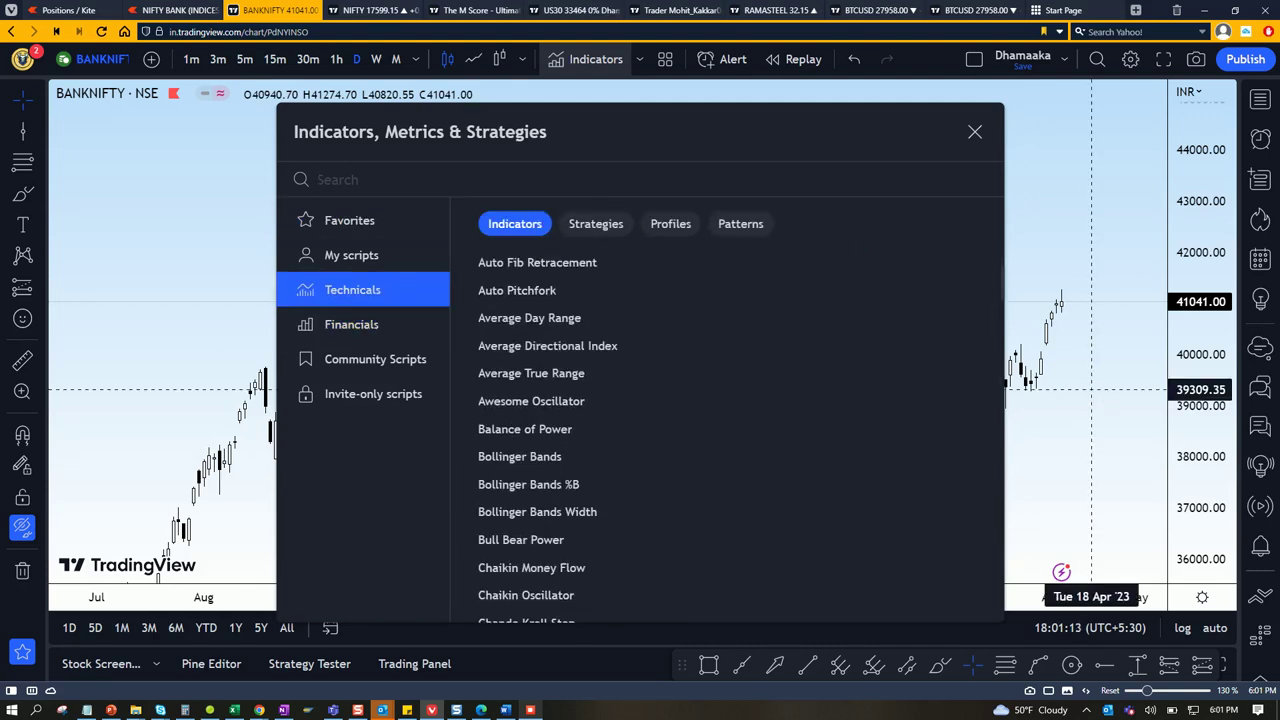
{"action": "scroll", "coordinate": [926, 400], "scroll_direction": "up", "scroll_amount": 5}
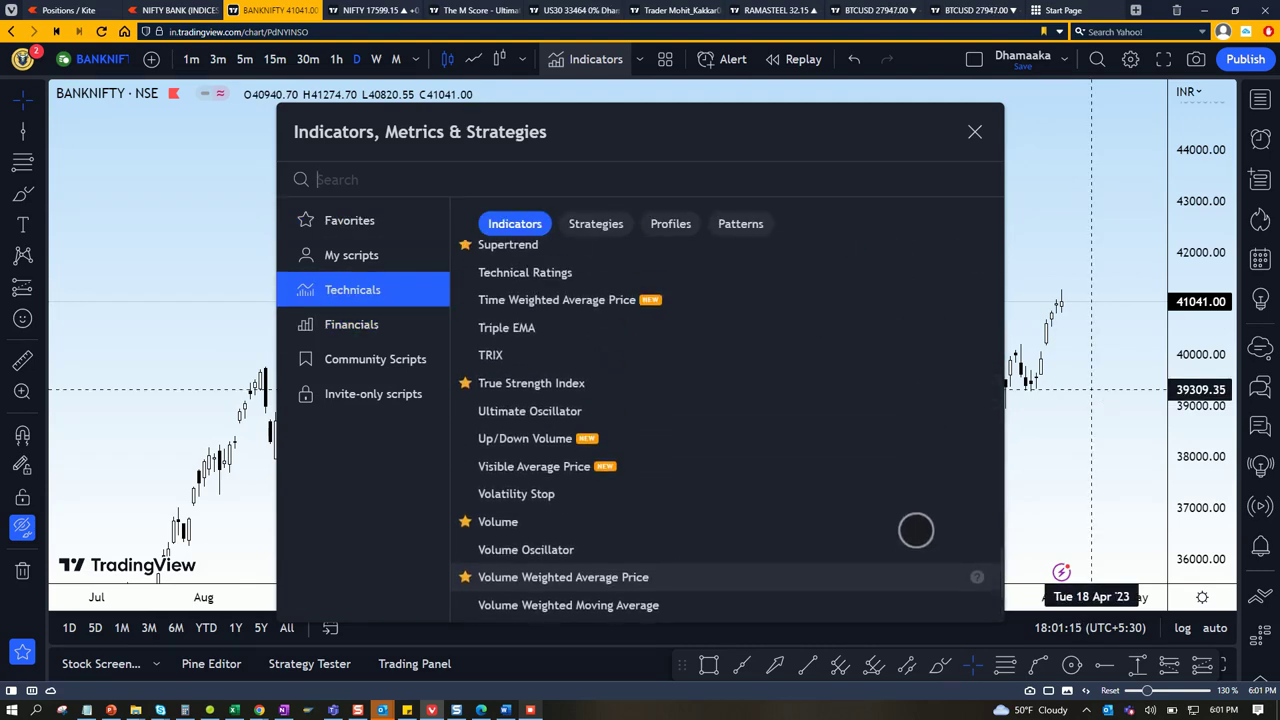
{"action": "scroll", "coordinate": [914, 437], "scroll_direction": "up", "scroll_amount": 4}
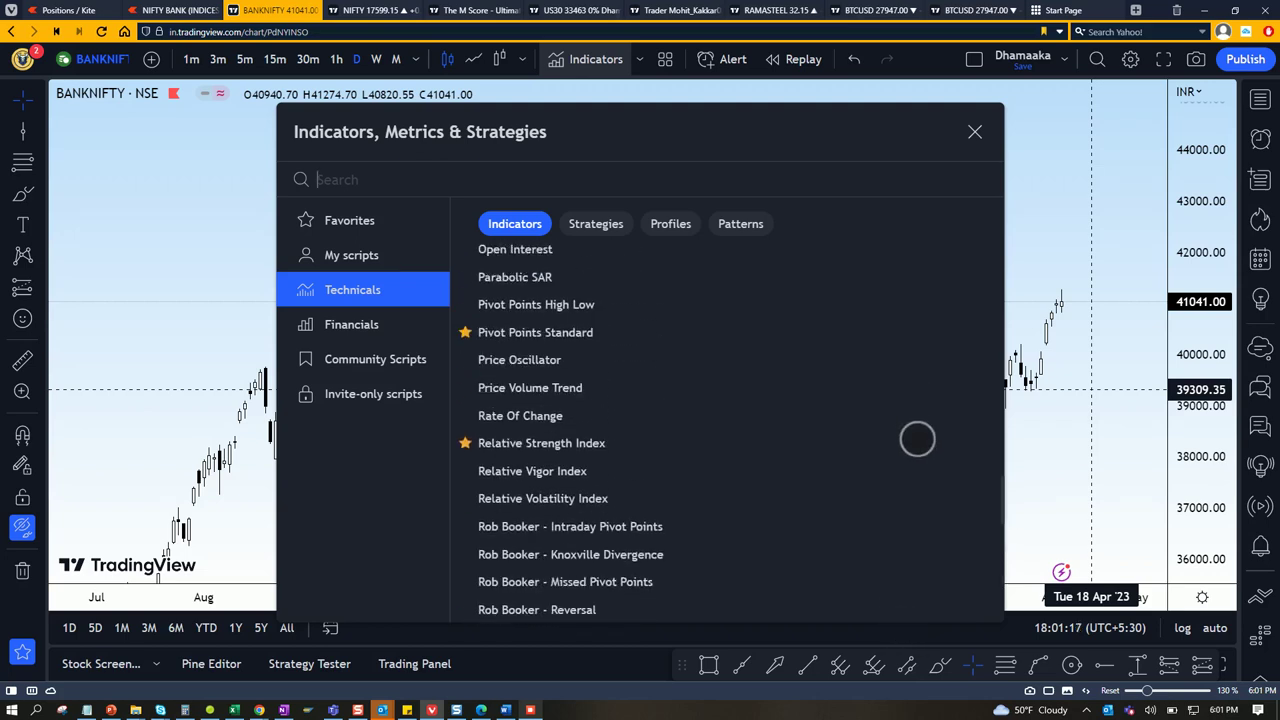
{"action": "left_click", "coordinate": [638, 443]}
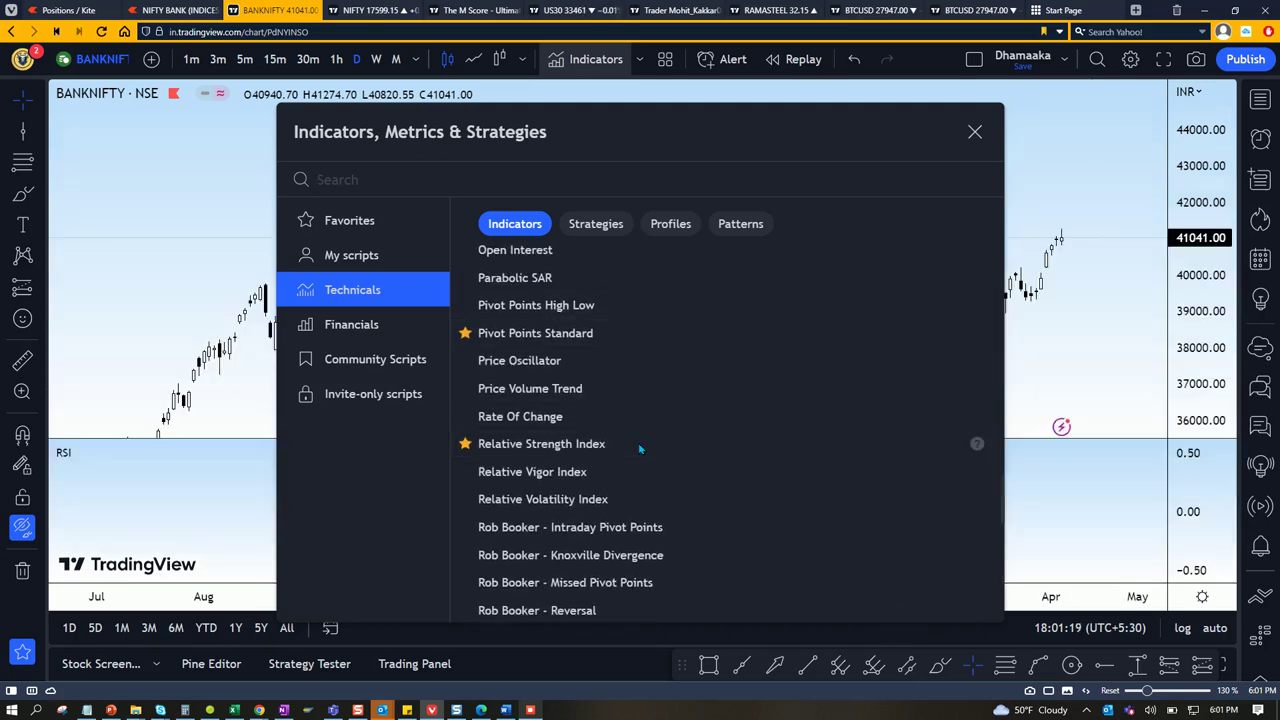
{"action": "left_click", "coordinate": [640, 446]}
{"action": "left_click", "coordinate": [640, 446]}
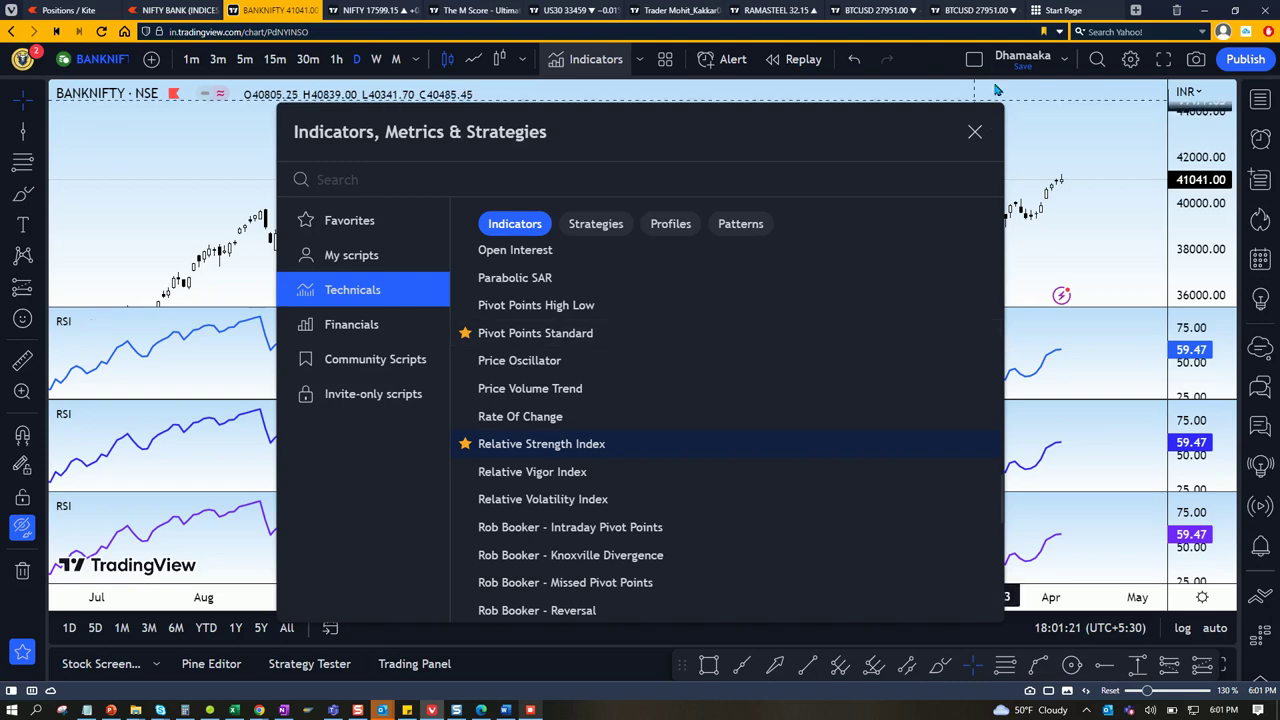
{"action": "left_click", "coordinate": [975, 132]}
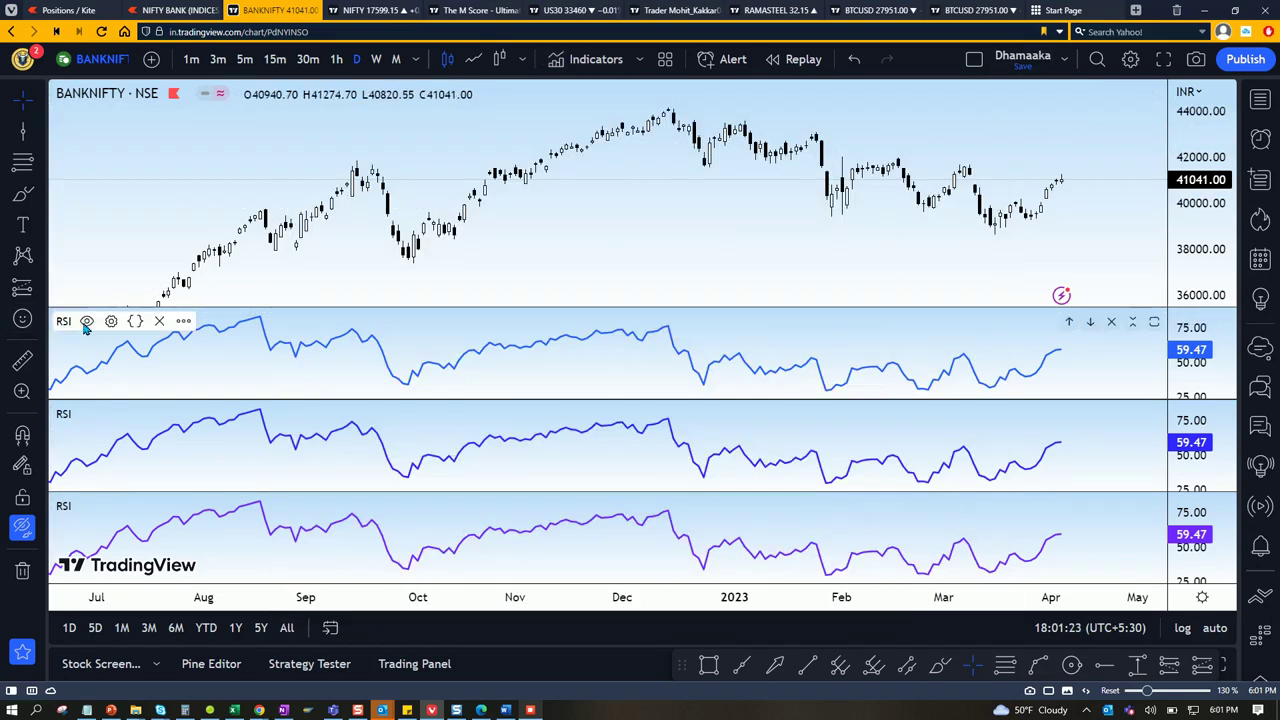
- Make the second RSI's line crimson
{"action": "mouse_move", "coordinate": [92, 418]}
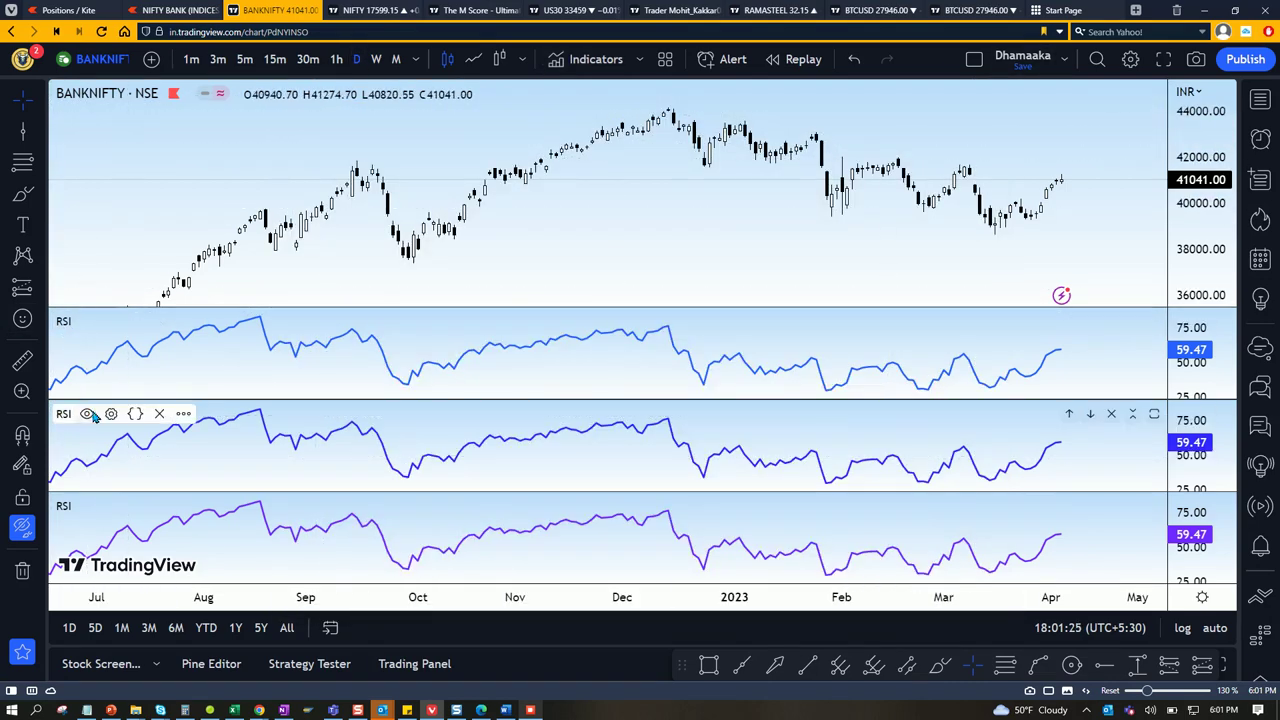
{"action": "double_click", "coordinate": [307, 323]}
{"action": "left_click", "coordinate": [572, 160]}
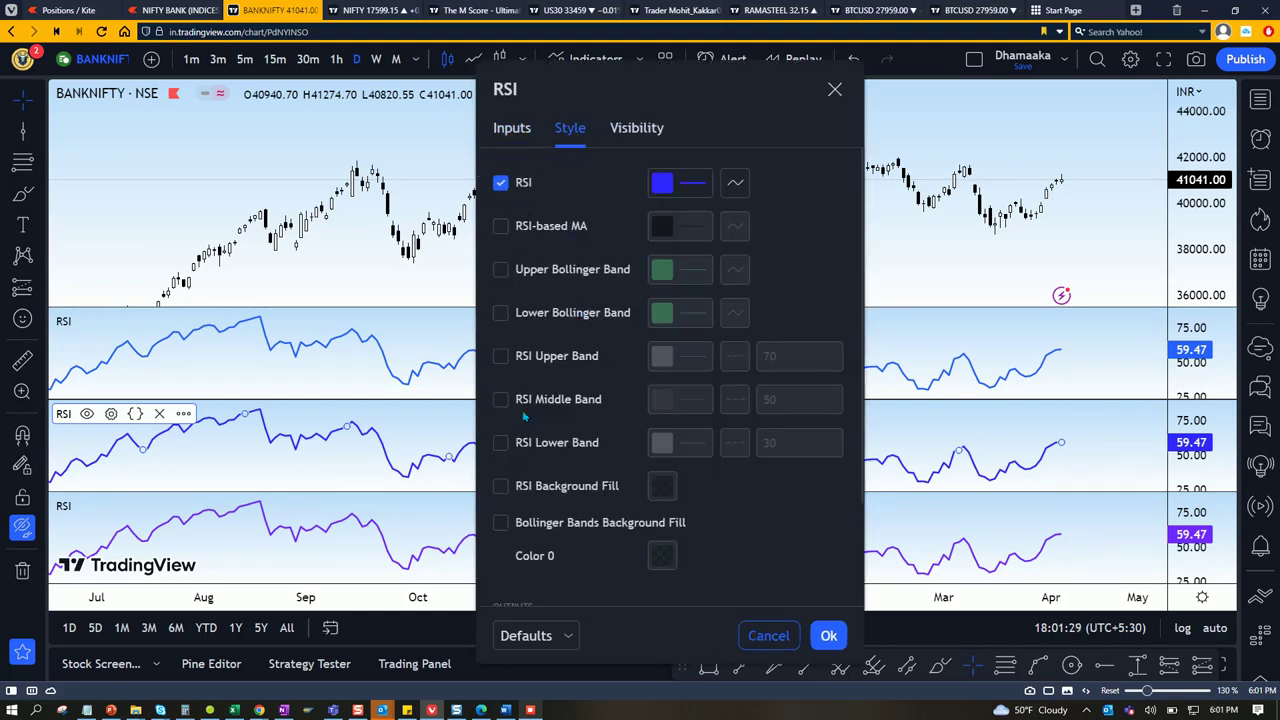
{"action": "left_click", "coordinate": [679, 181]}
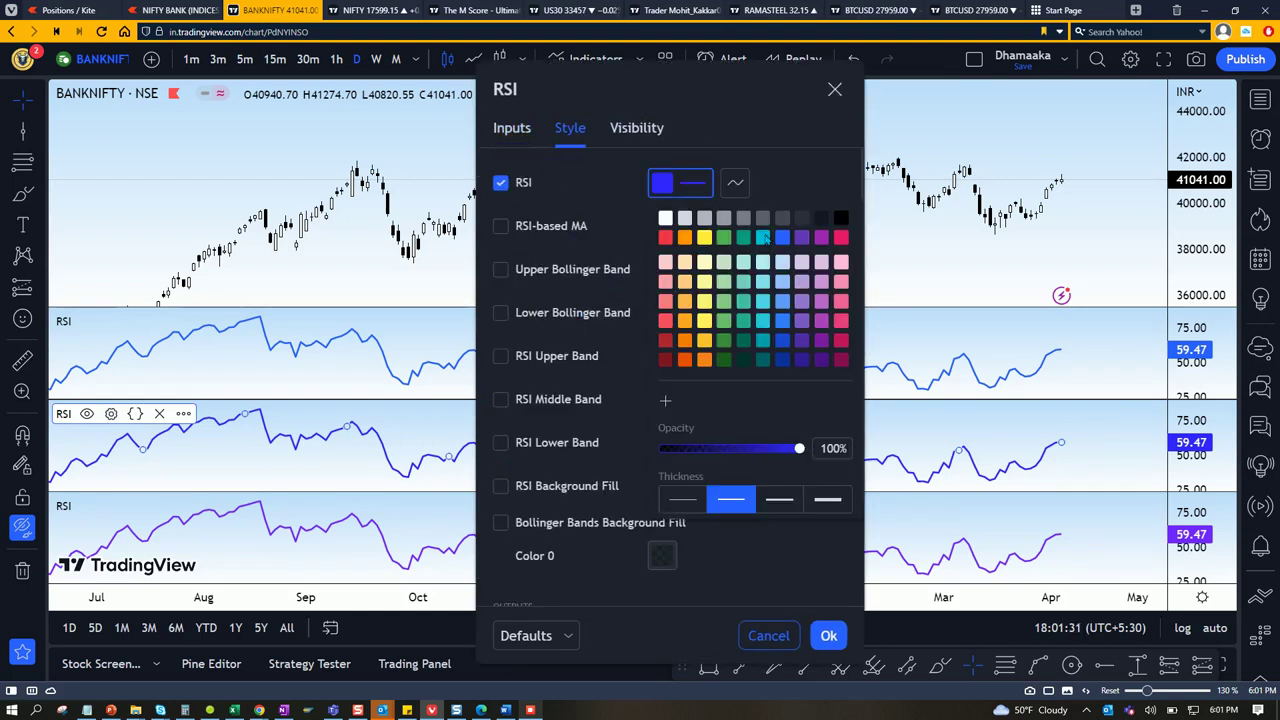
{"action": "left_click", "coordinate": [841, 237]}
{"action": "left_click", "coordinate": [841, 627]}
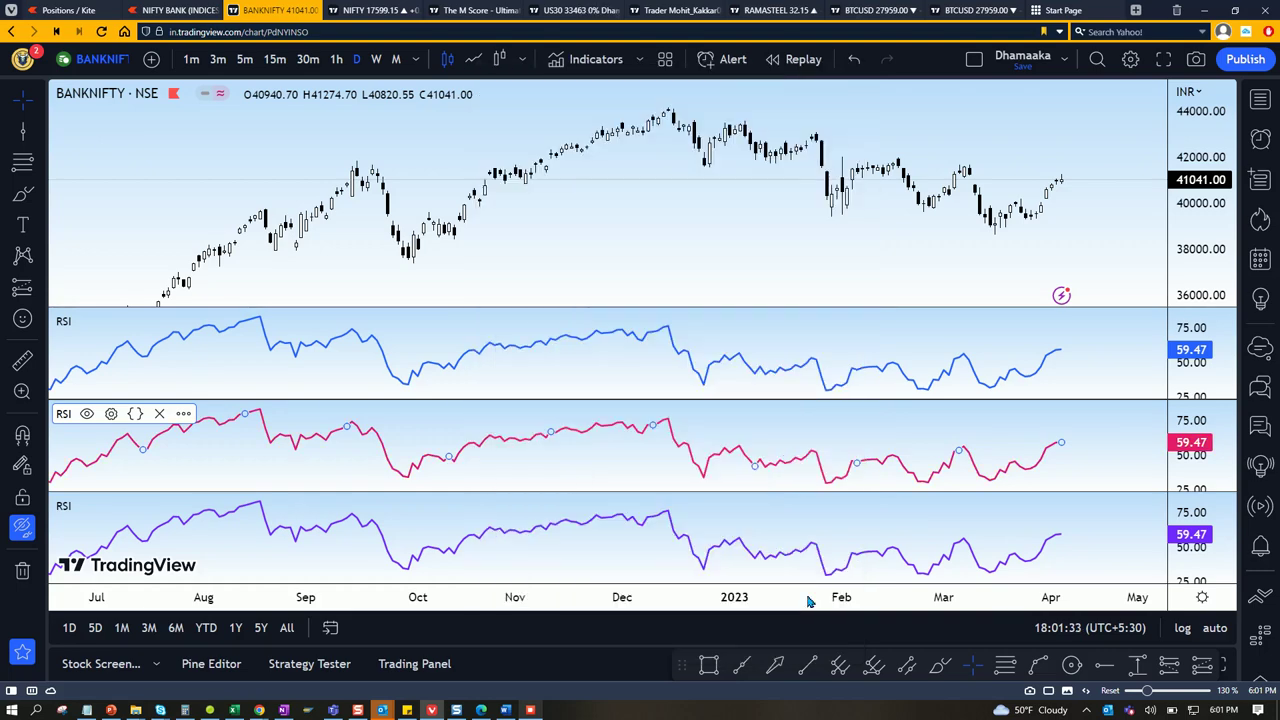
- Set the crimson middle RSI's timeframe to 1 week
{"action": "left_click", "coordinate": [111, 413]}
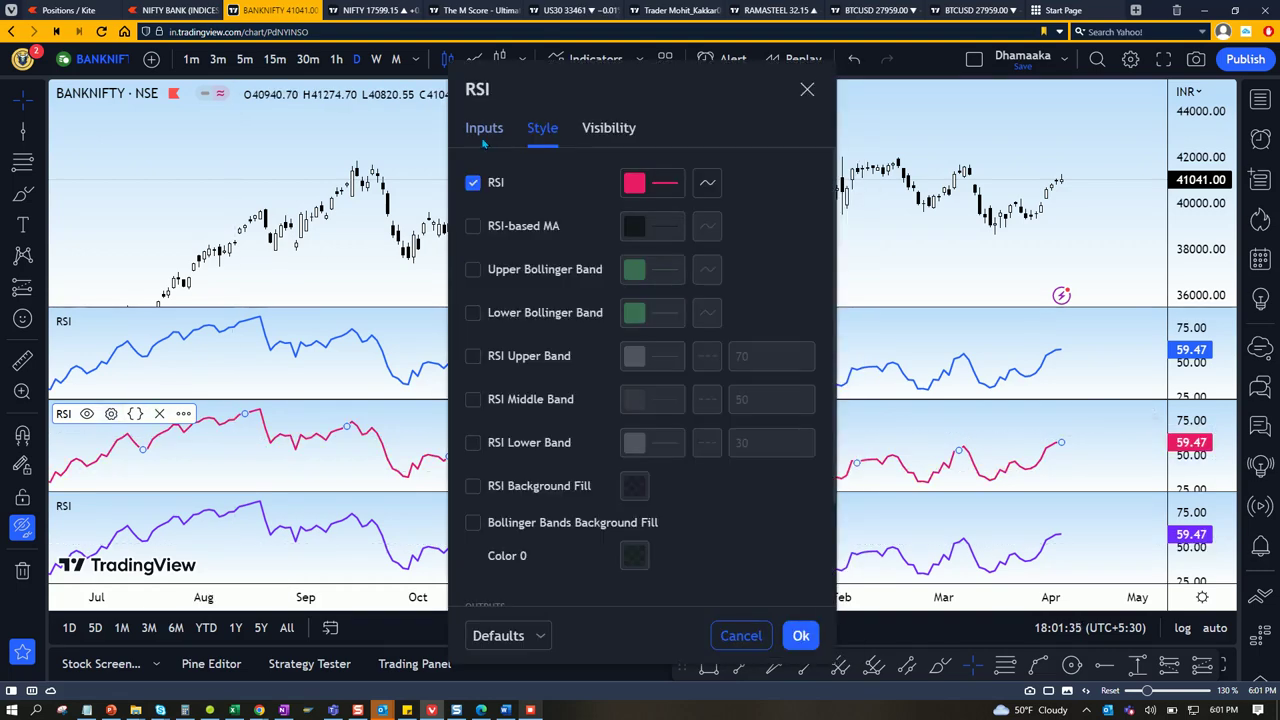
{"action": "left_click", "coordinate": [484, 130]}
{"action": "left_click", "coordinate": [593, 186]}
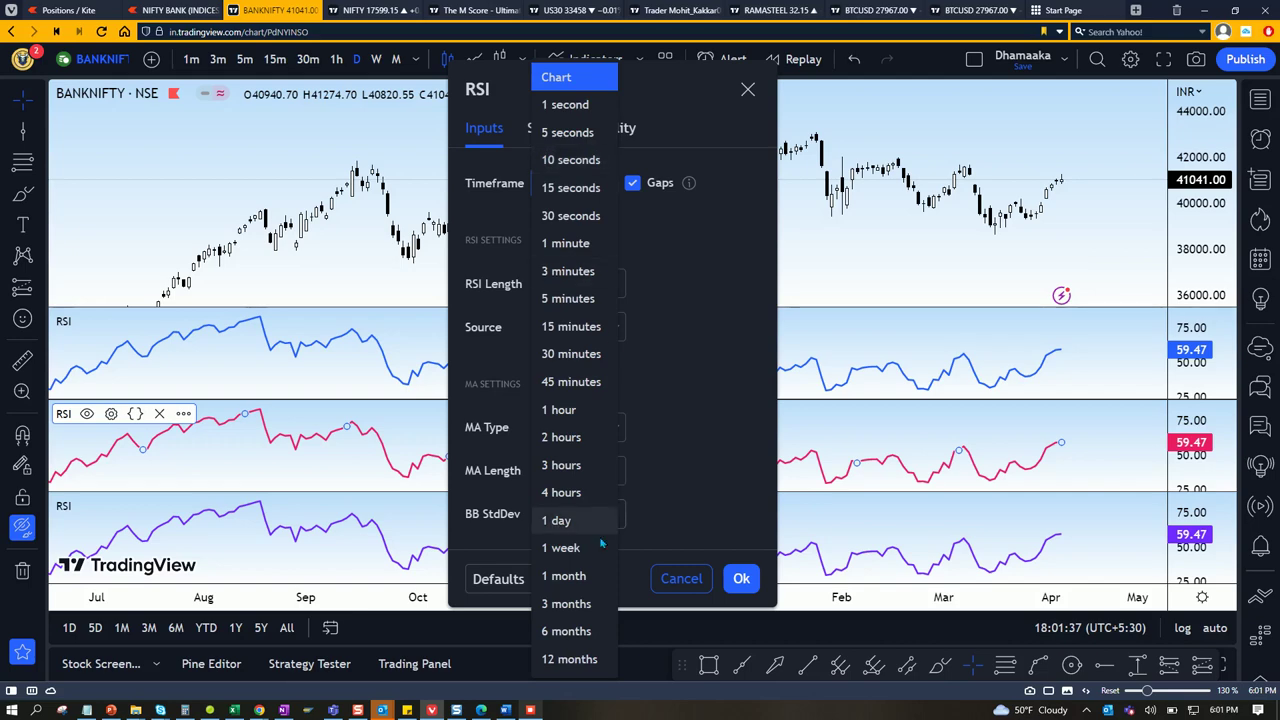
{"action": "left_click", "coordinate": [562, 548]}
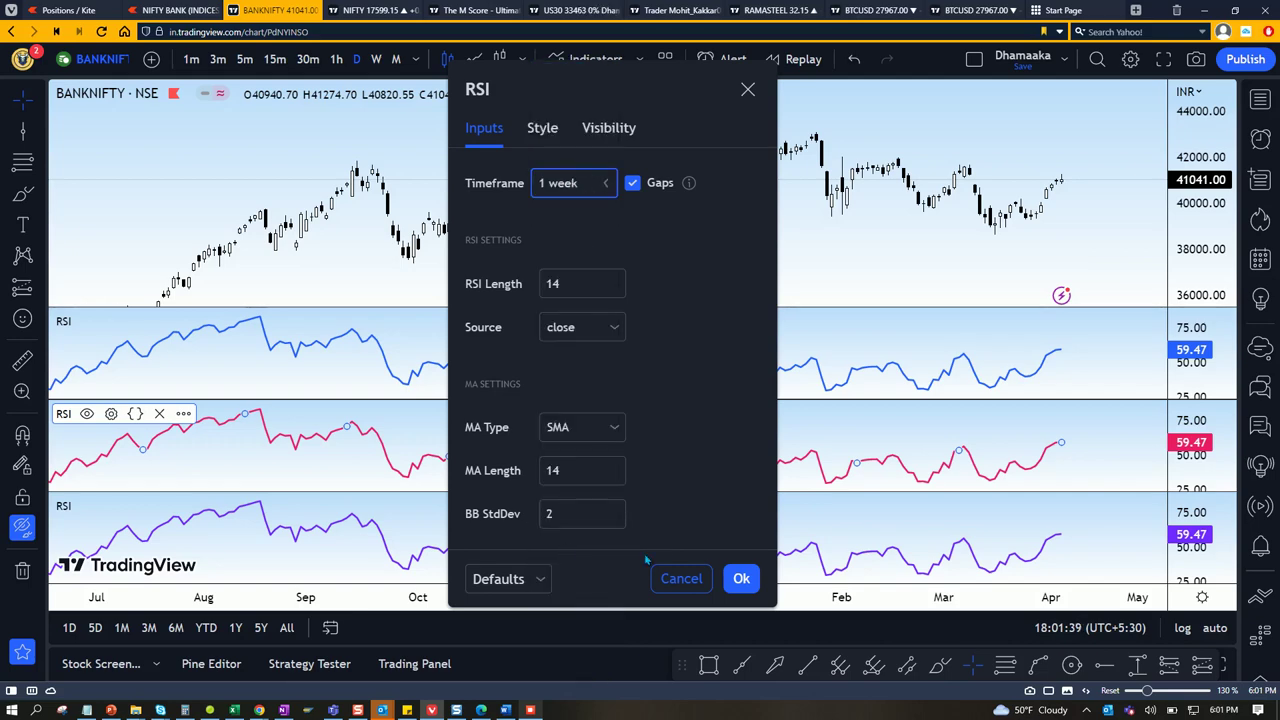
{"action": "left_click", "coordinate": [741, 579]}
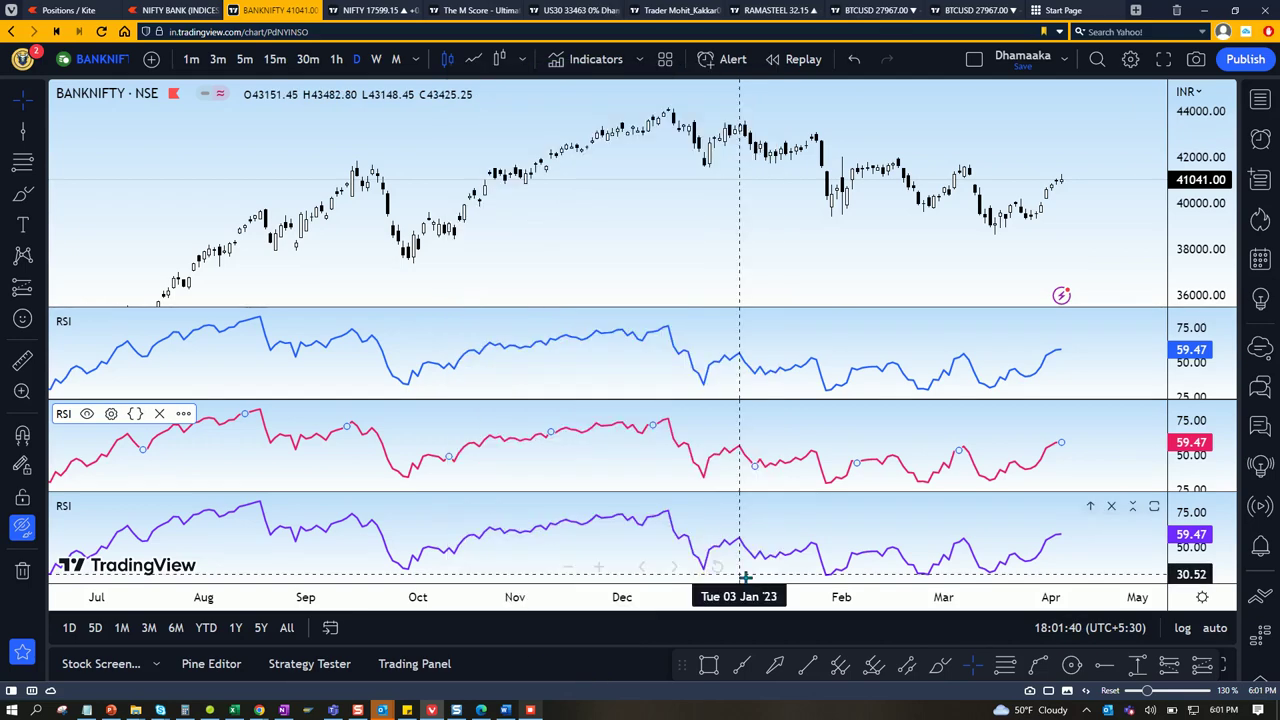
{"action": "left_click", "coordinate": [72, 510]}
- Set the bottom RSI to a 1-month timeframe with a black line
{"action": "left_click", "coordinate": [111, 506]}
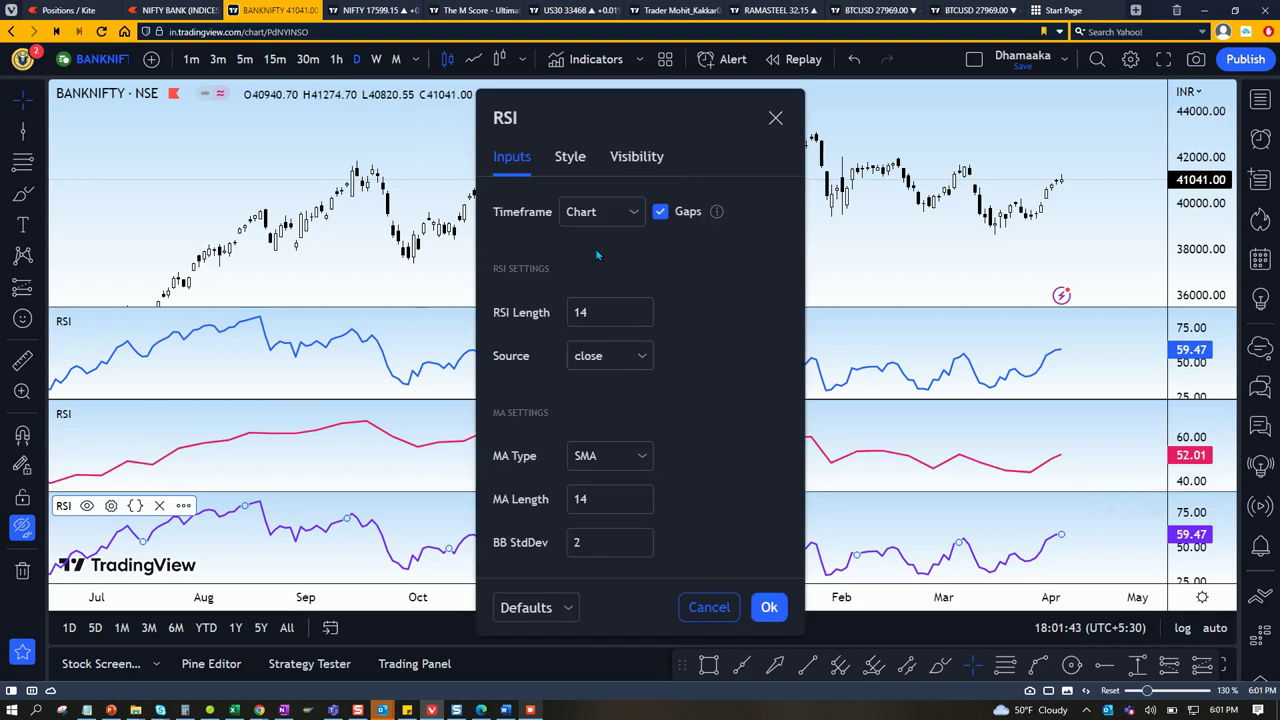
{"action": "left_click", "coordinate": [598, 211]}
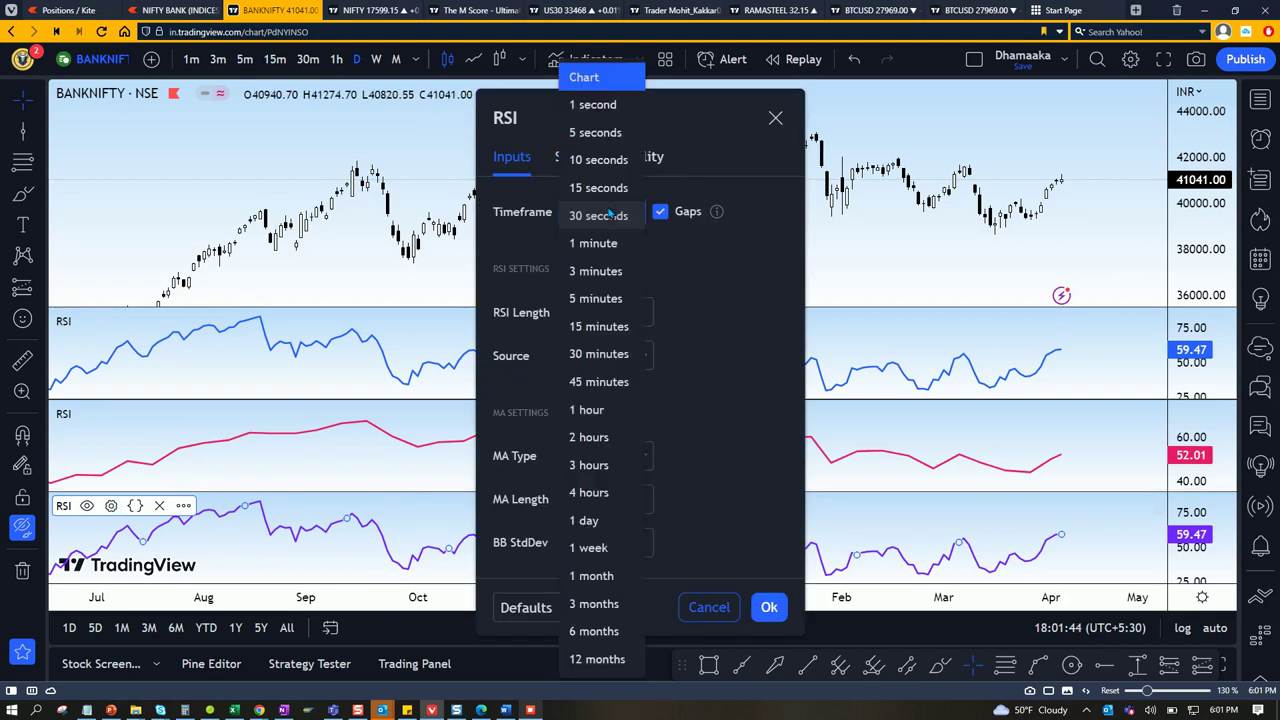
{"action": "left_click", "coordinate": [594, 577]}
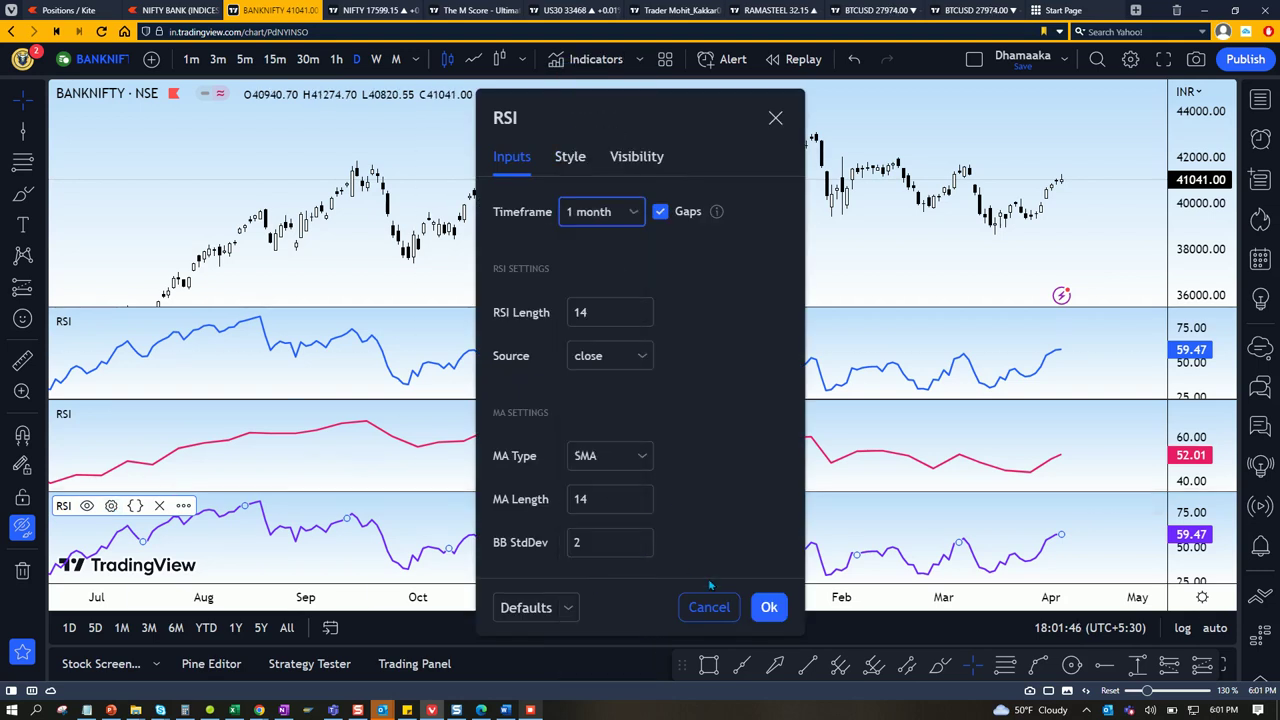
{"action": "left_click", "coordinate": [573, 168]}
{"action": "left_click", "coordinate": [700, 185]}
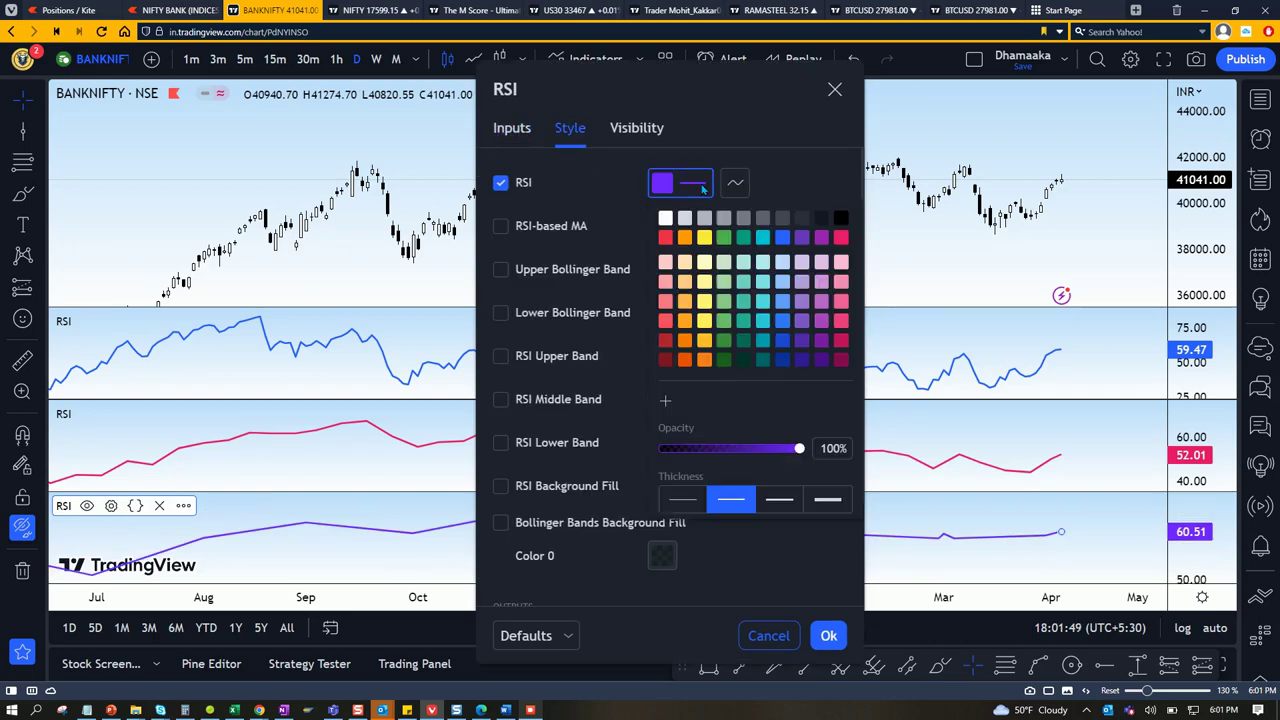
{"action": "left_click", "coordinate": [841, 217]}
{"action": "left_click", "coordinate": [829, 636]}
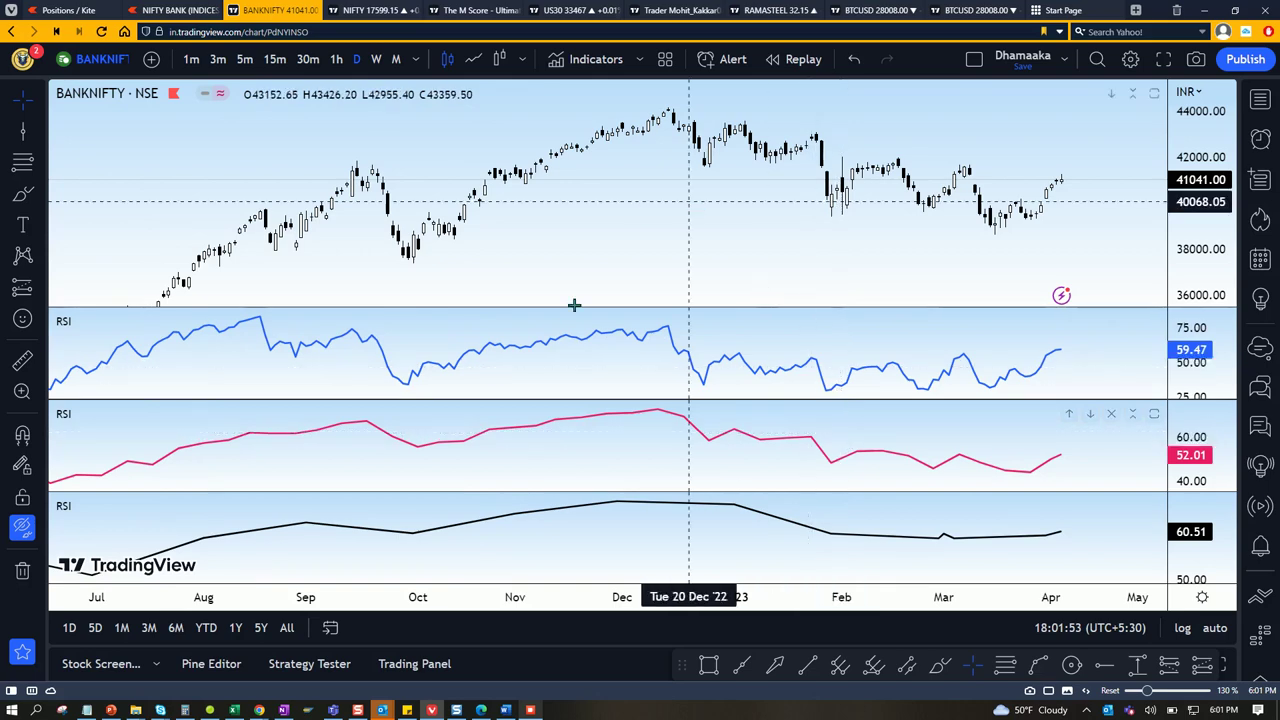
- Open the options menu for the middle (weekly) RSI
{"action": "mouse_move", "coordinate": [70, 415]}
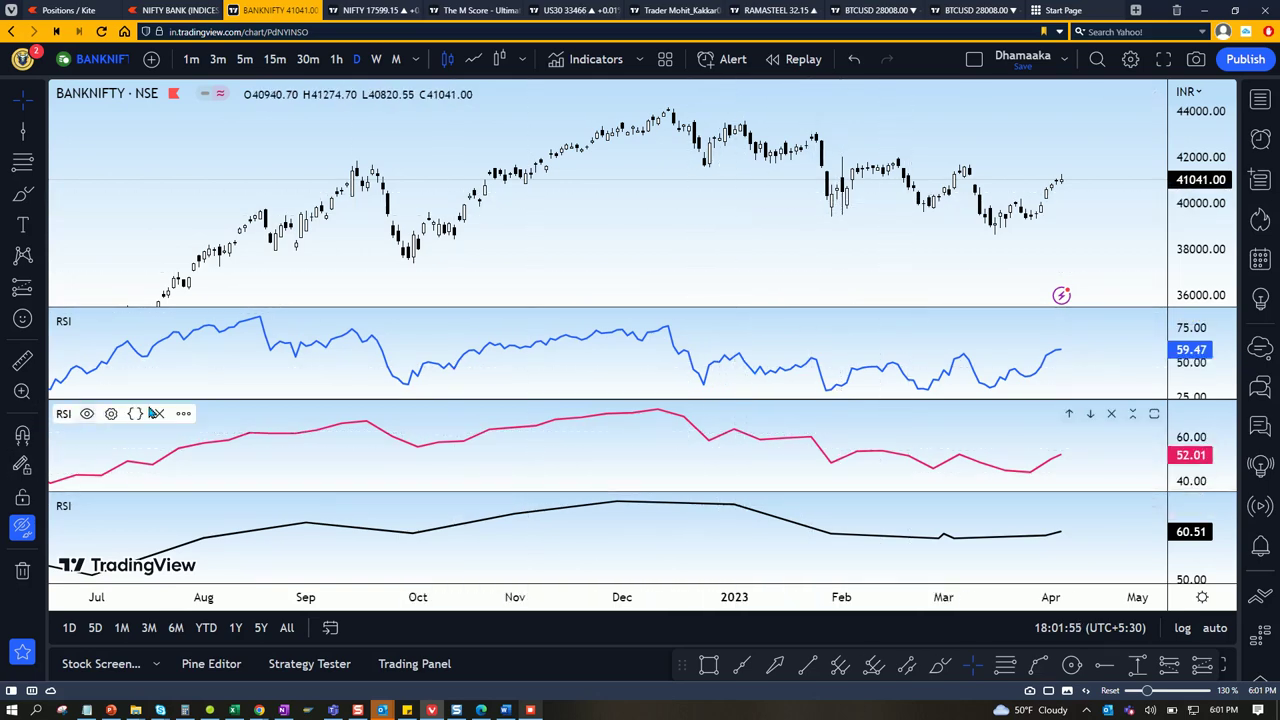
{"action": "left_click", "coordinate": [184, 416]}
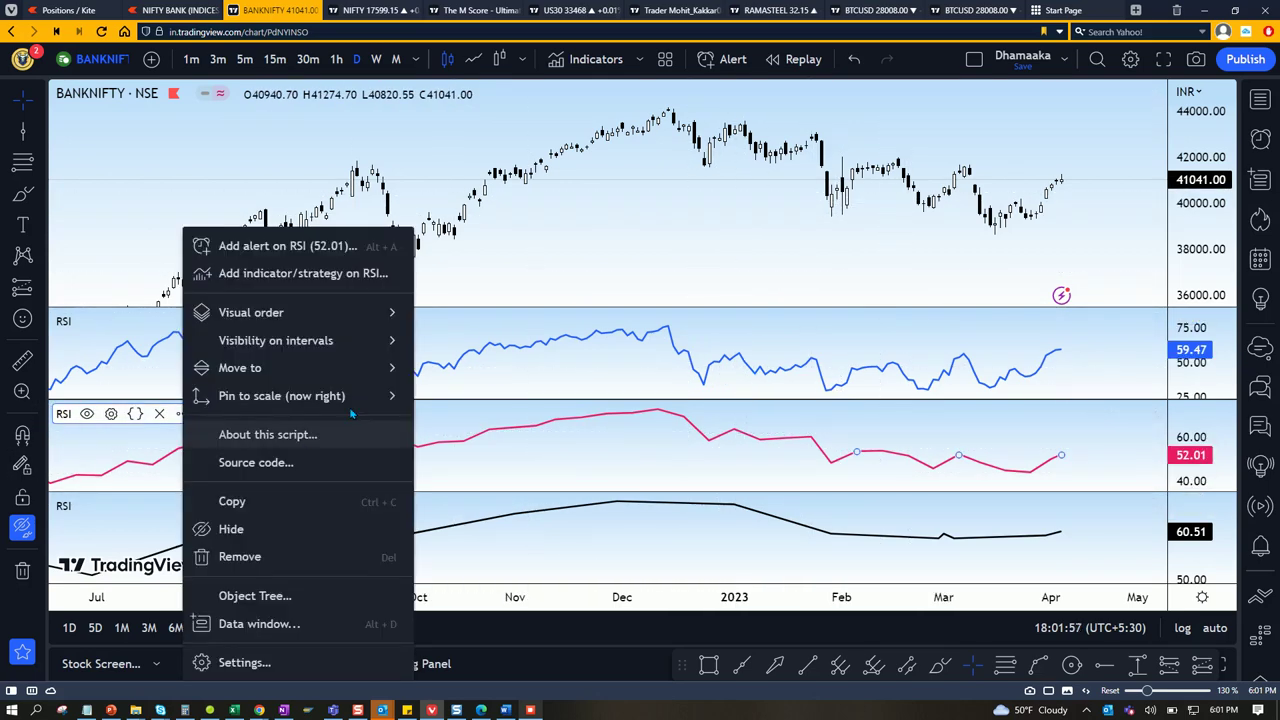
{"action": "mouse_move", "coordinate": [383, 368]}
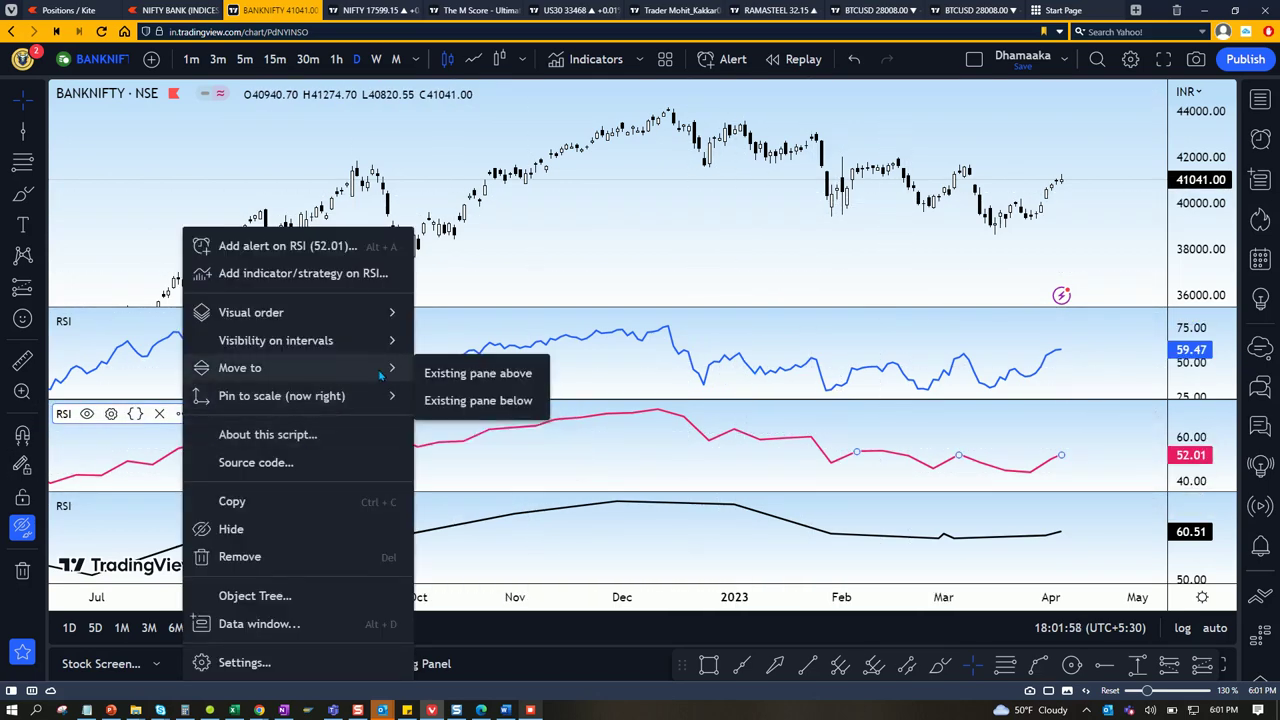
- Move the weekly pink and monthly black RSIs into the existing pane above
{"action": "left_click", "coordinate": [502, 384]}
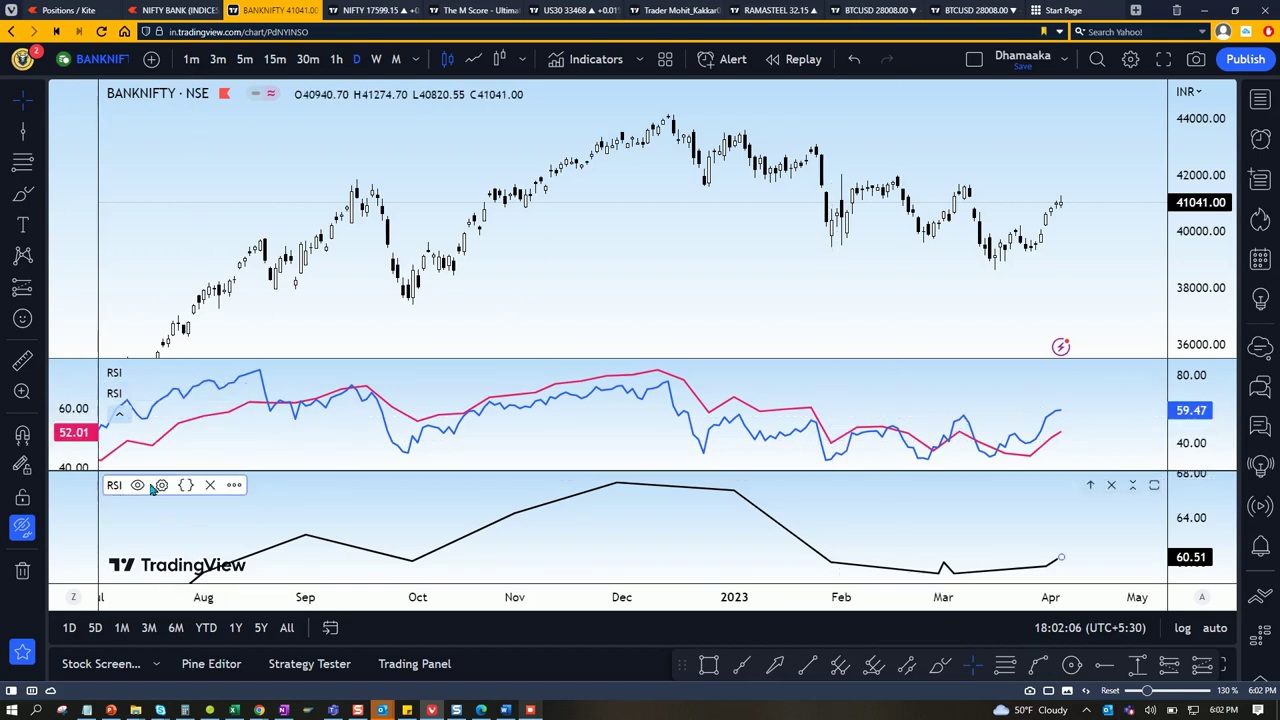
{"action": "left_click", "coordinate": [235, 485]}
{"action": "mouse_move", "coordinate": [421, 397]}
{"action": "mouse_move", "coordinate": [432, 367]}
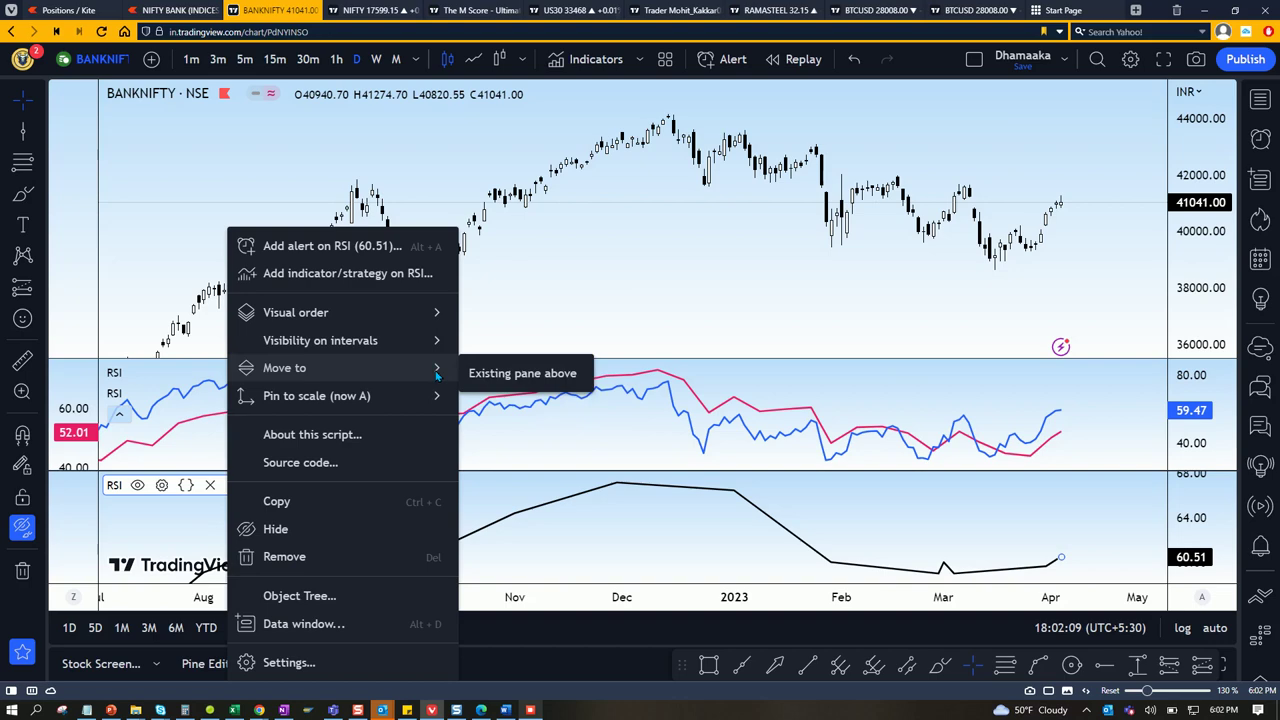
{"action": "left_click", "coordinate": [508, 372]}
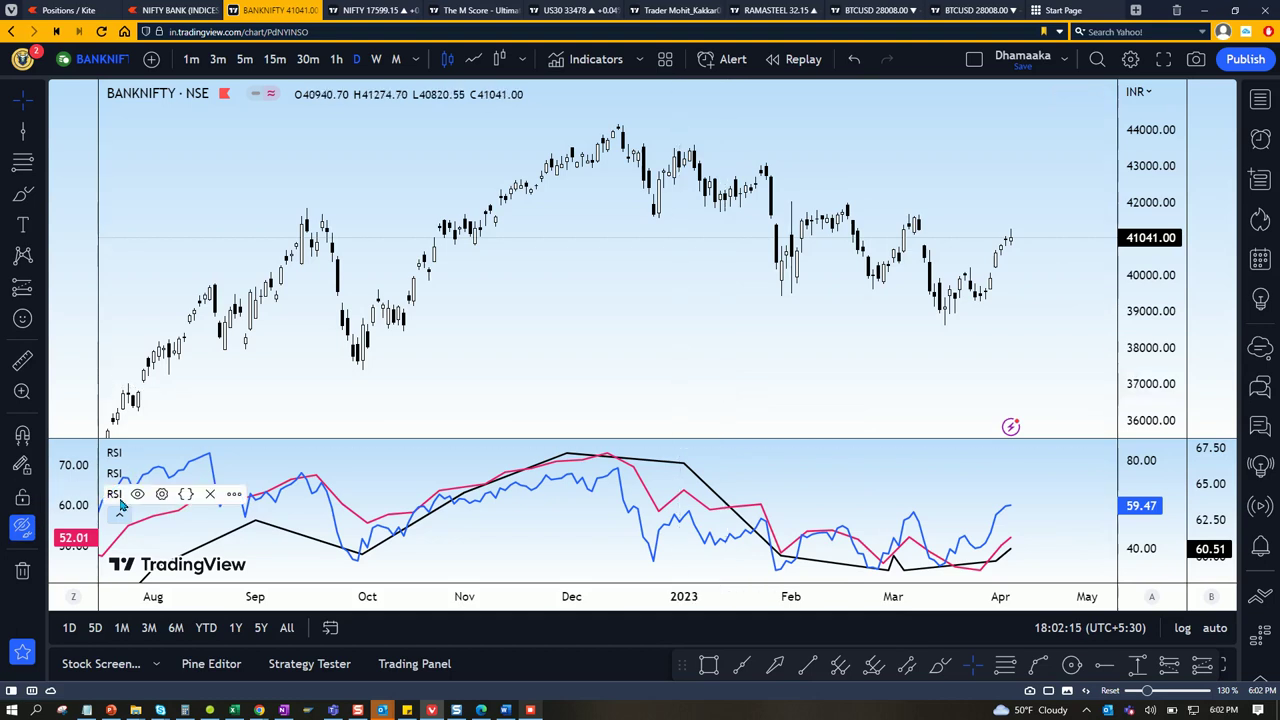
- Pin the pink and black RSIs to scale A
{"action": "left_click", "coordinate": [234, 474]}
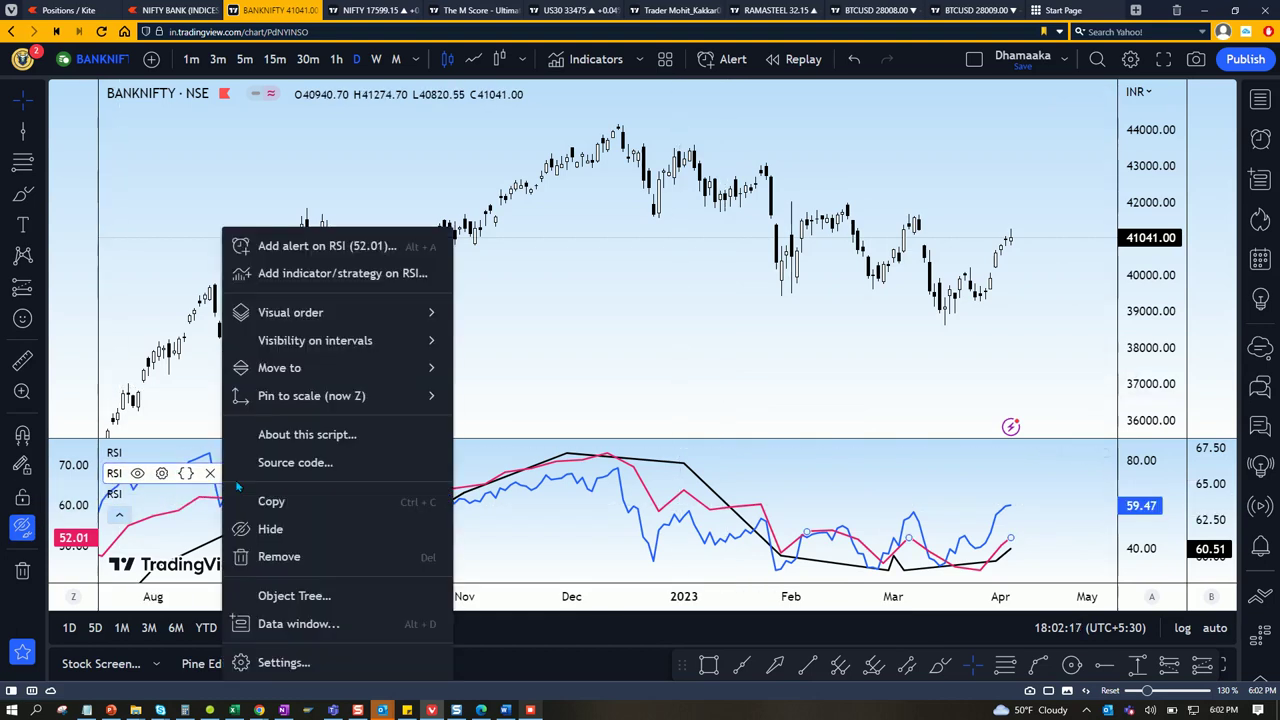
{"action": "mouse_move", "coordinate": [430, 390]}
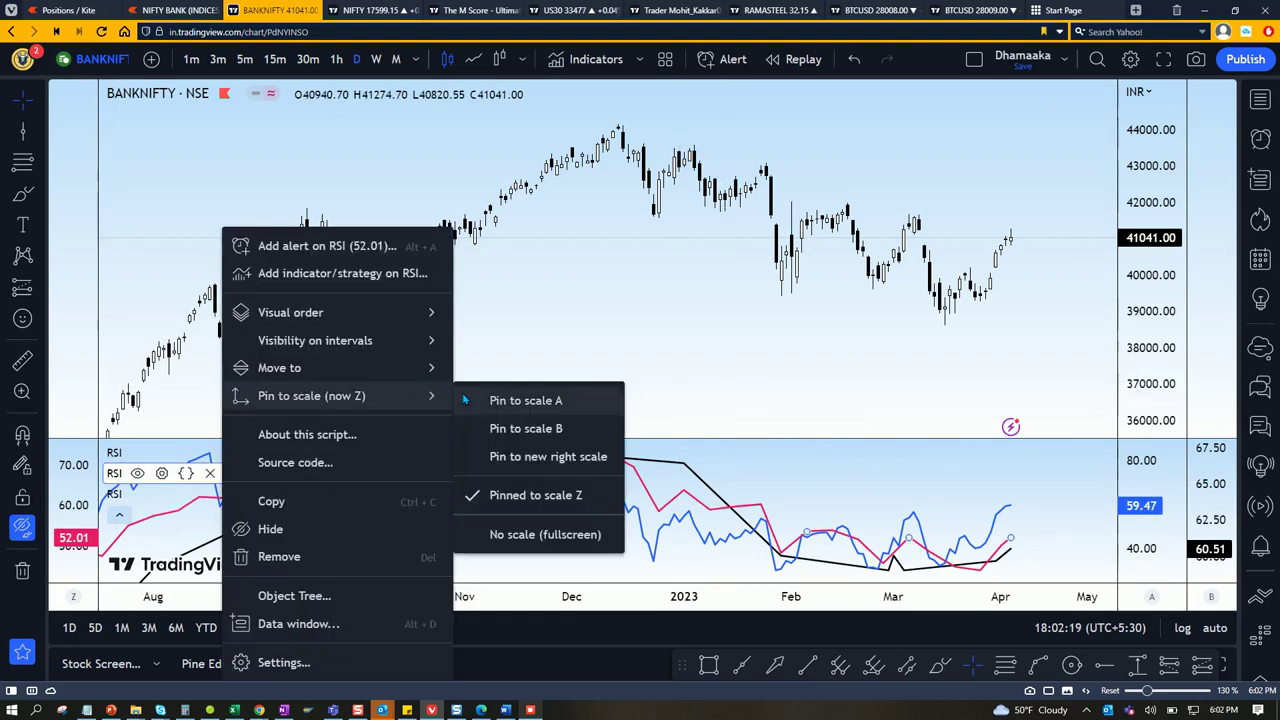
{"action": "left_click", "coordinate": [545, 416]}
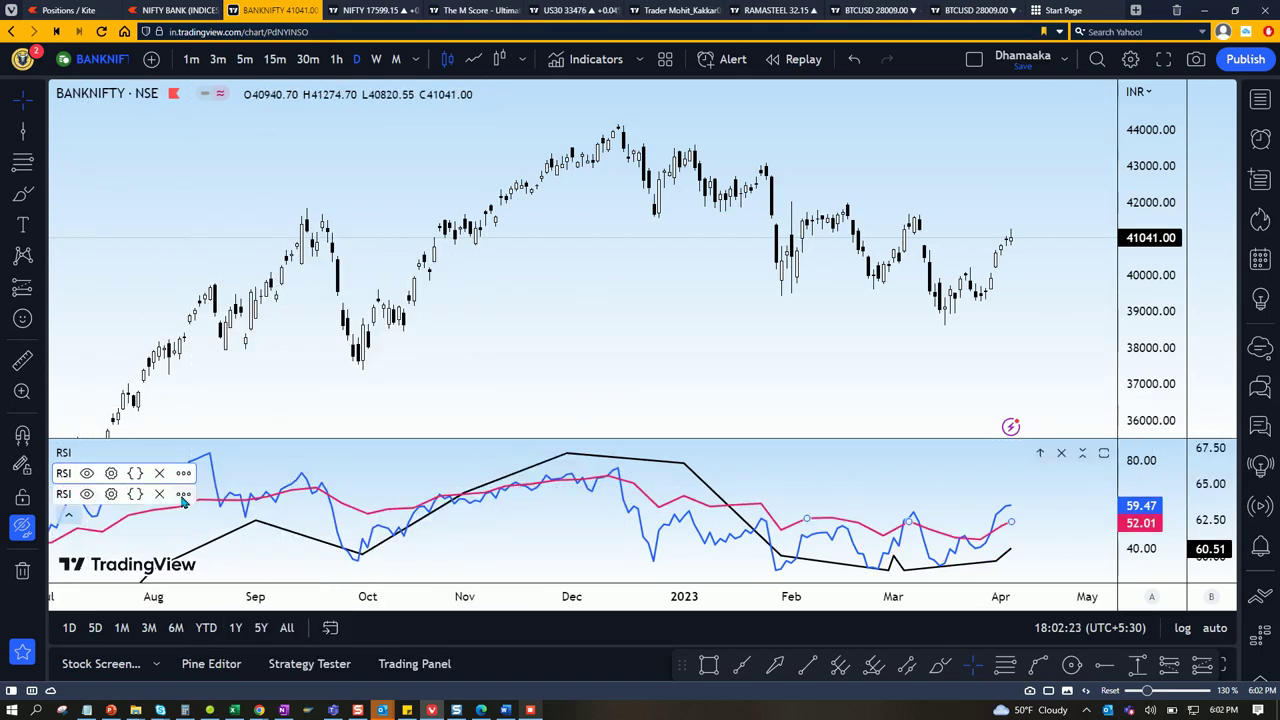
{"action": "left_click", "coordinate": [183, 500]}
{"action": "mouse_move", "coordinate": [390, 396]}
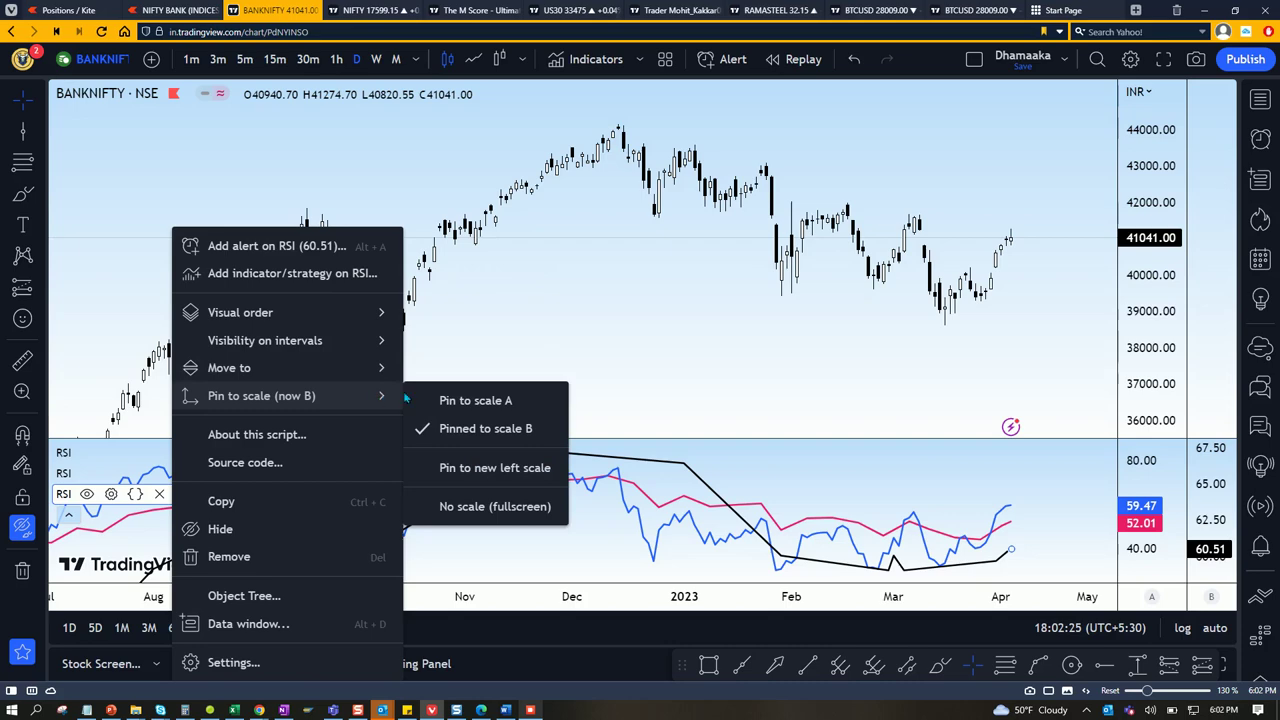
{"action": "left_click", "coordinate": [472, 401]}
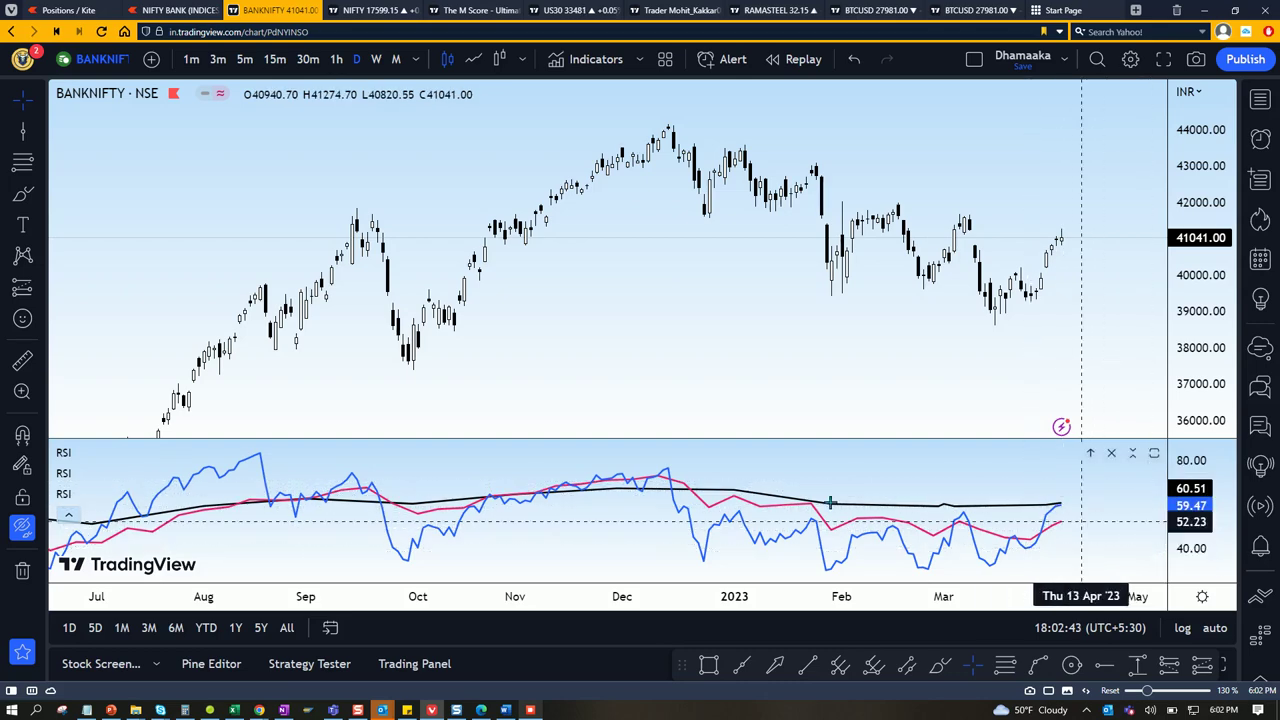
- Show the hidden drawings and compress the time axis to display a full year
{"action": "left_click_drag", "start_coordinate": [624, 532], "coordinate": [694, 518]}
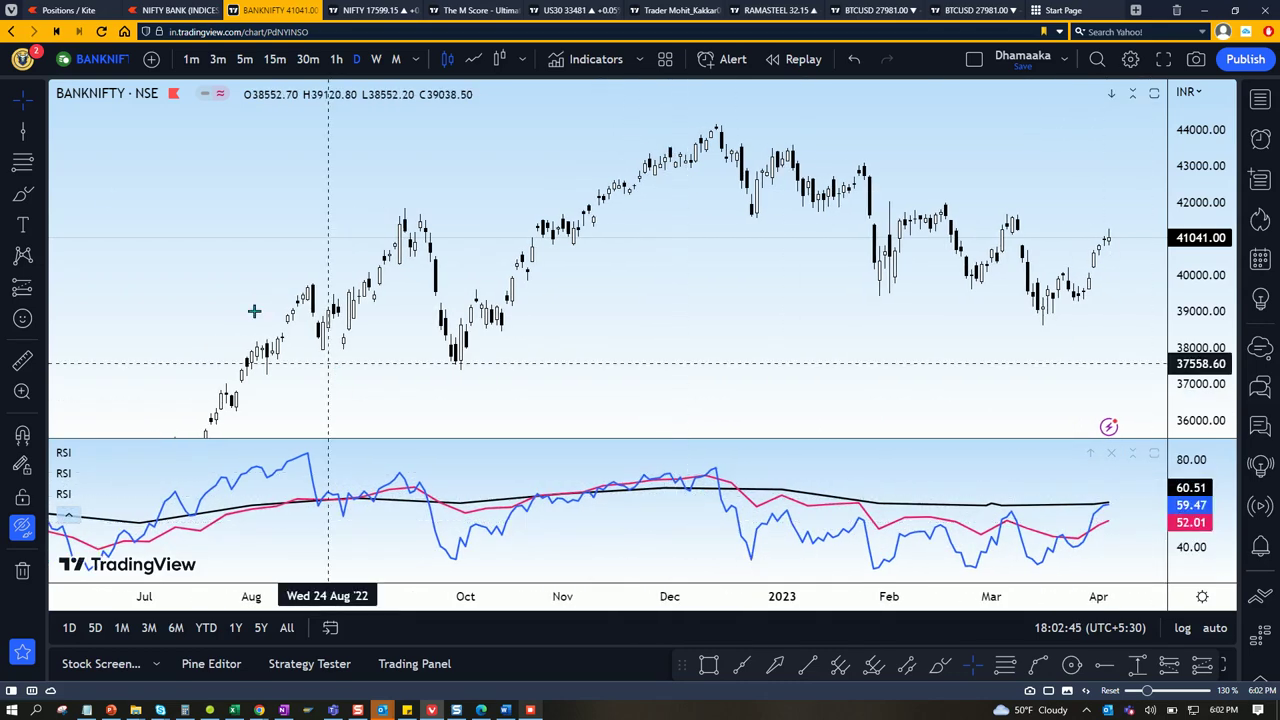
{"action": "left_click", "coordinate": [22, 529]}
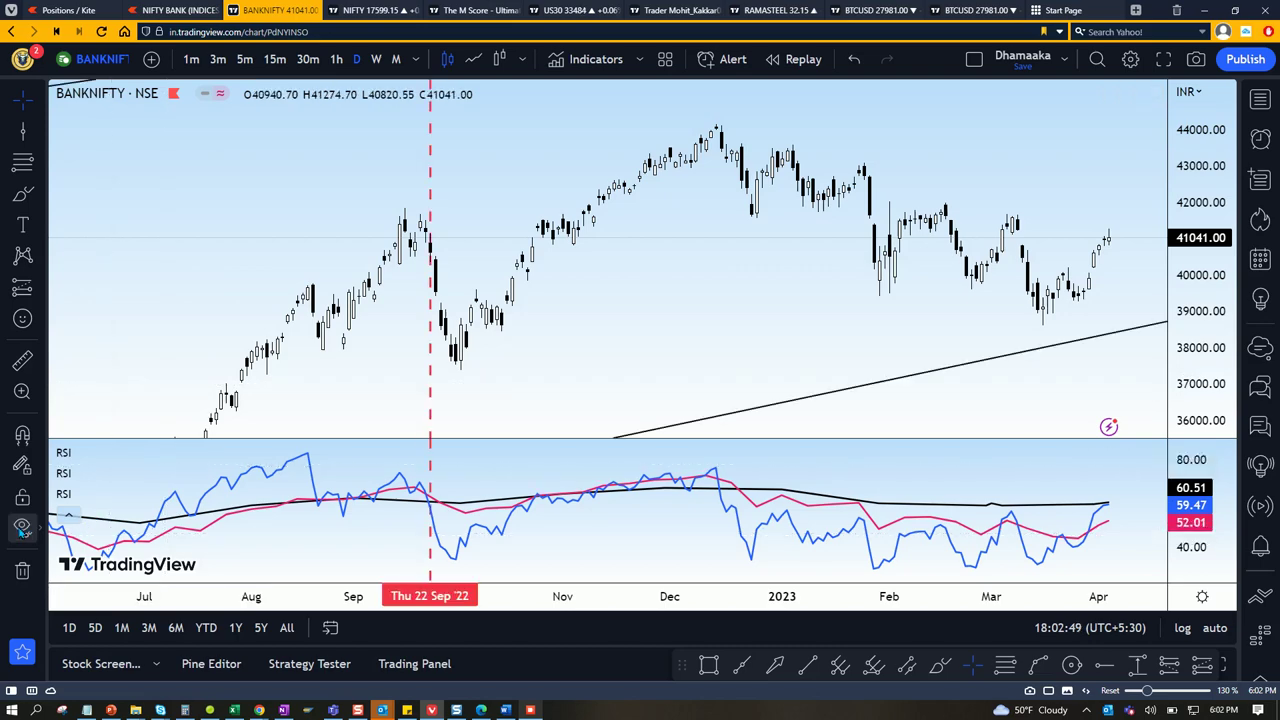
{"action": "left_click_drag", "start_coordinate": [650, 596], "coordinate": [567, 508]}
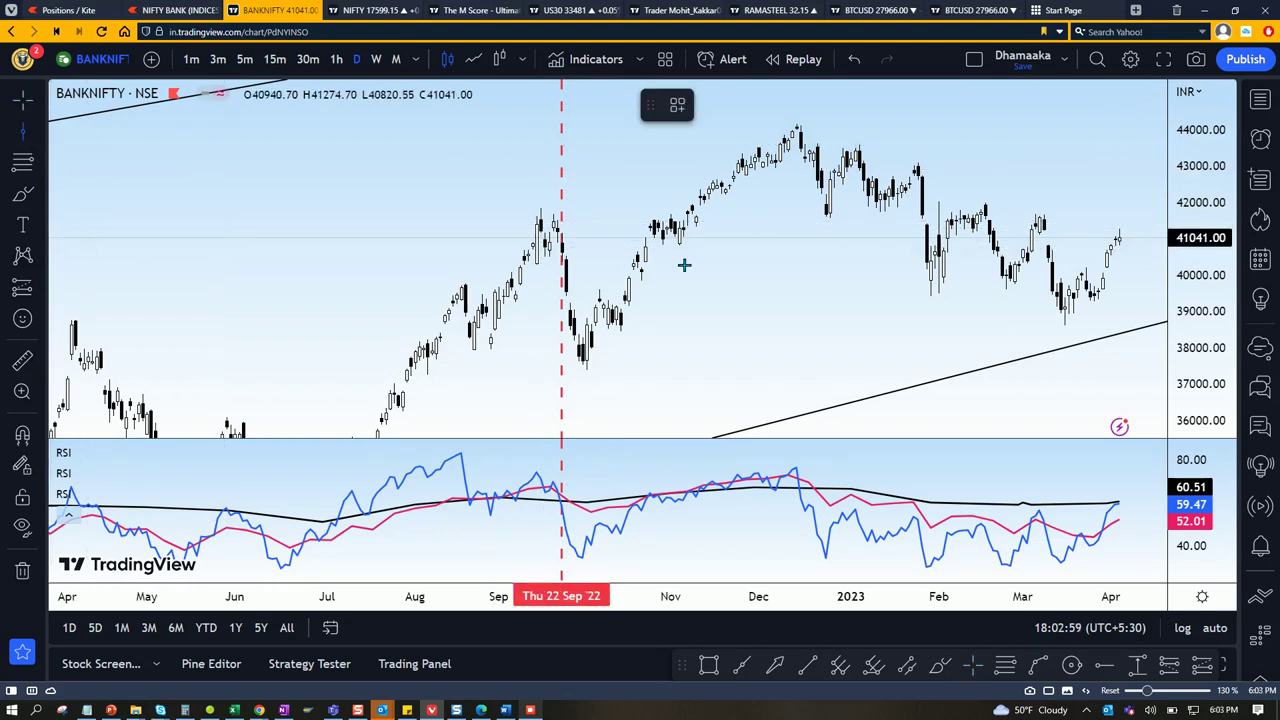
- Draw vertical lines at 29 Mar '23 and 15 Dec '22, colouring the 15 Dec line red
{"action": "left_click", "coordinate": [1115, 398]}
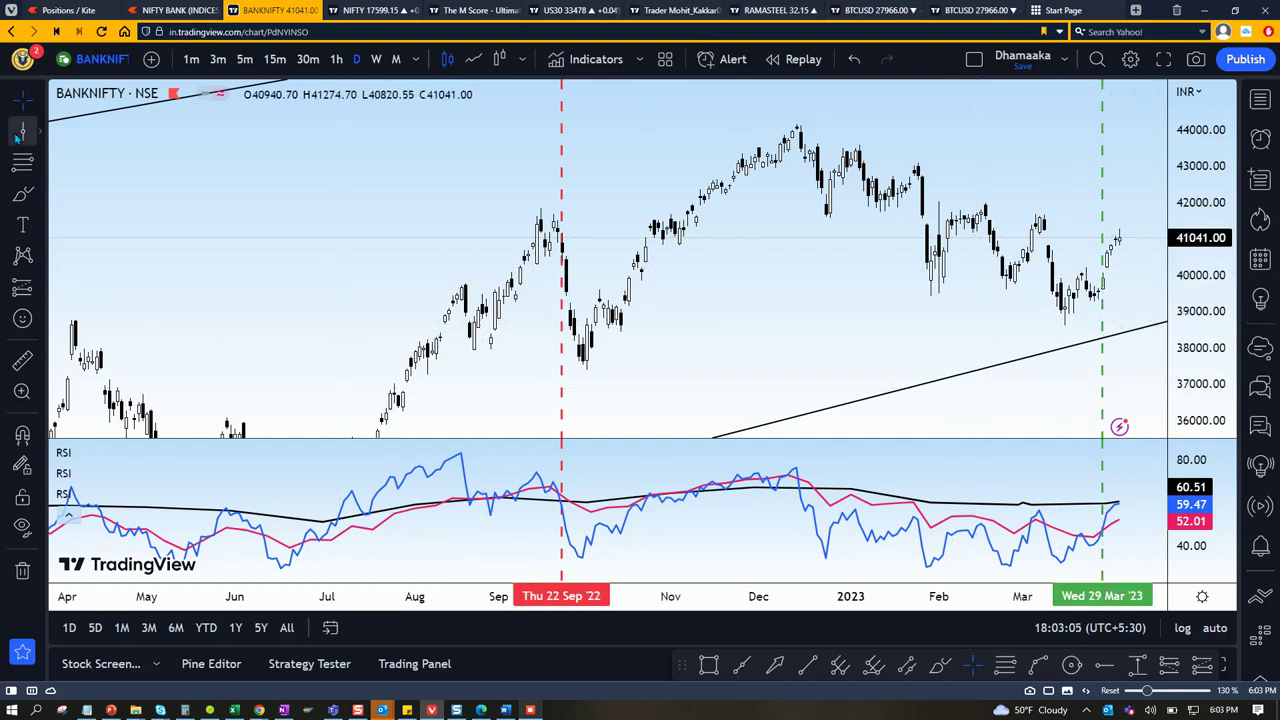
{"action": "left_click", "coordinate": [810, 405]}
{"action": "double_click", "coordinate": [803, 398]}
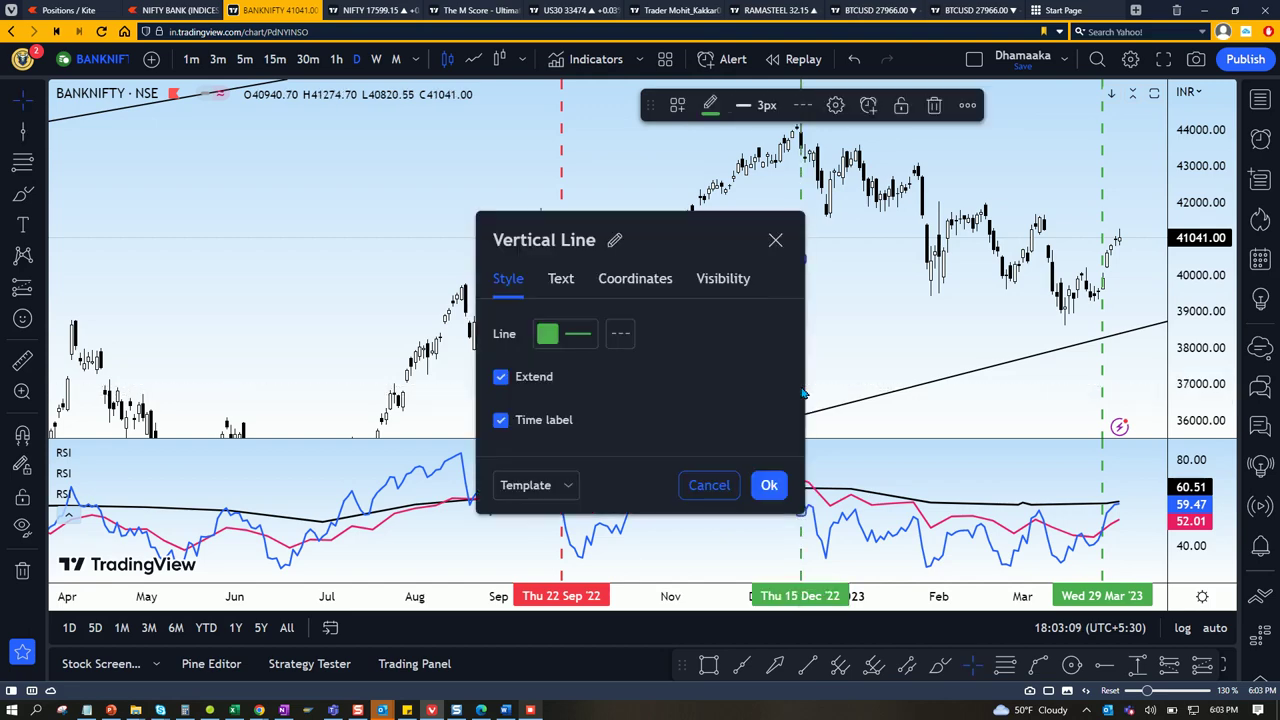
{"action": "left_click", "coordinate": [548, 334]}
{"action": "left_click", "coordinate": [727, 389]}
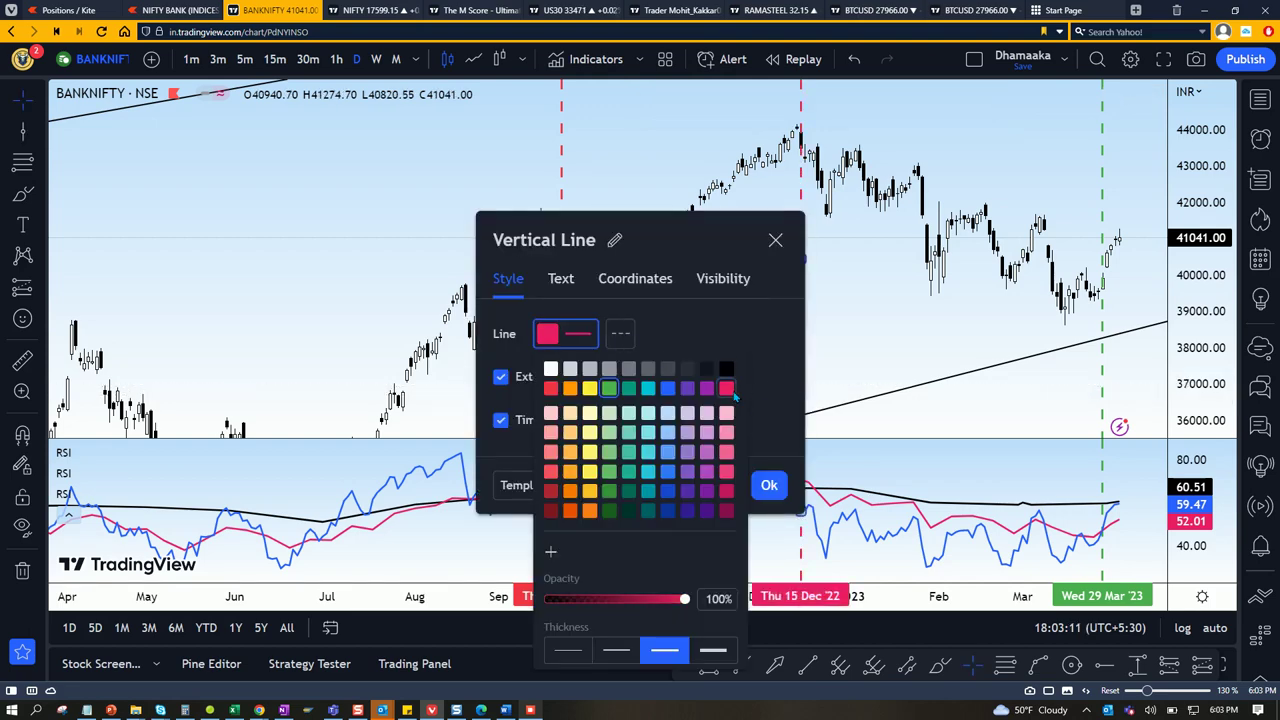
{"action": "left_click", "coordinate": [769, 487]}
{"action": "left_click", "coordinate": [700, 414]}
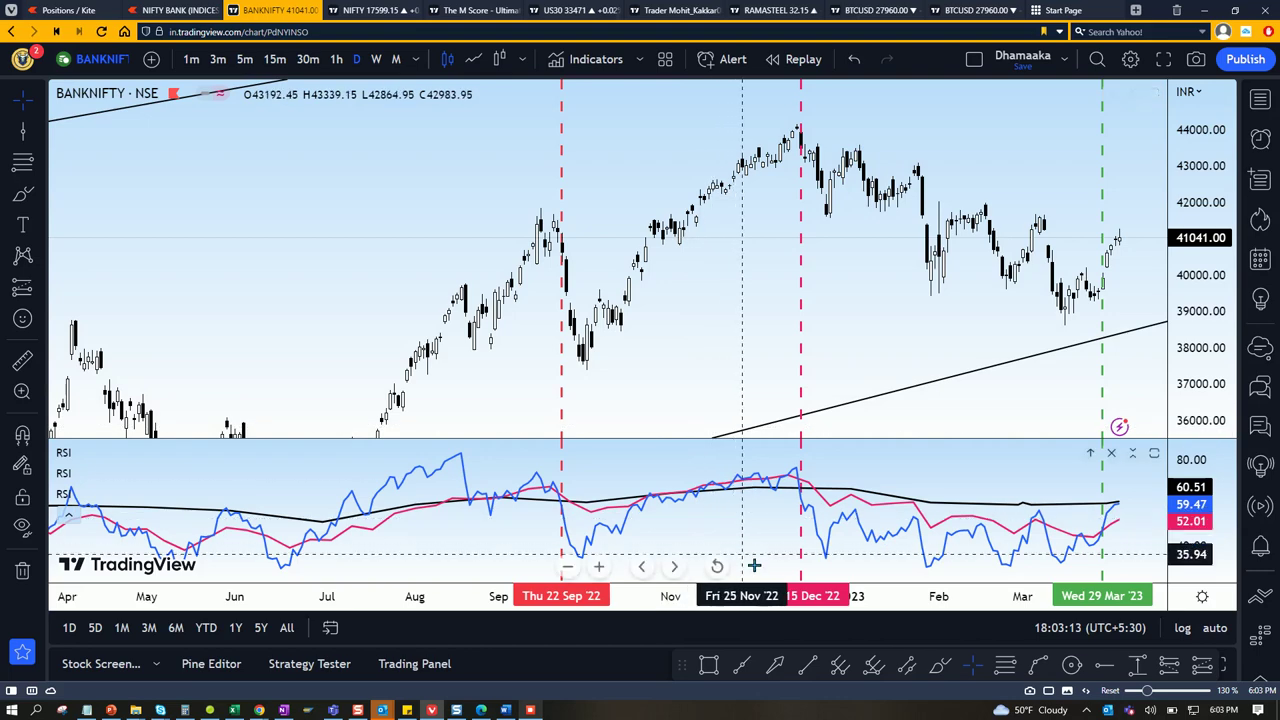
{"action": "scroll", "coordinate": [766, 604], "scroll_direction": "up", "scroll_amount": 3}
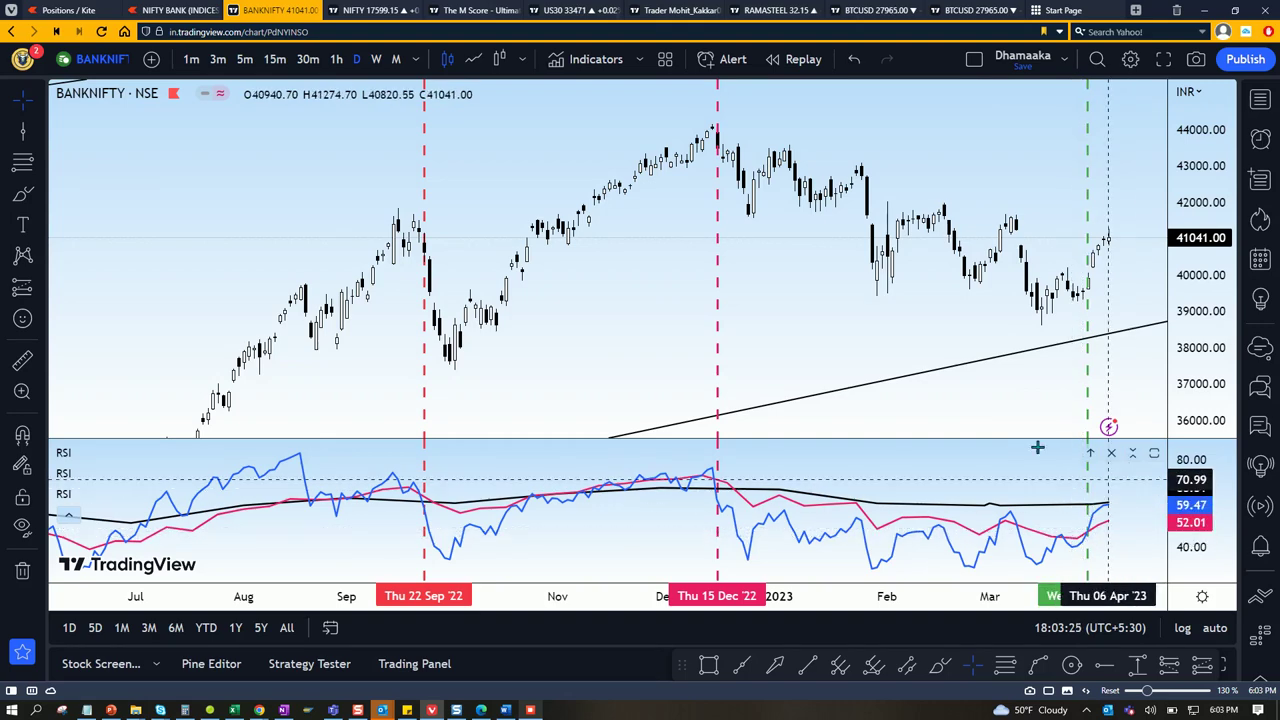
- Scroll and stretch the time scale to spread out recent months on the BANKNIFTY chart
{"action": "scroll", "coordinate": [920, 565], "scroll_direction": "up", "scroll_amount": 2}
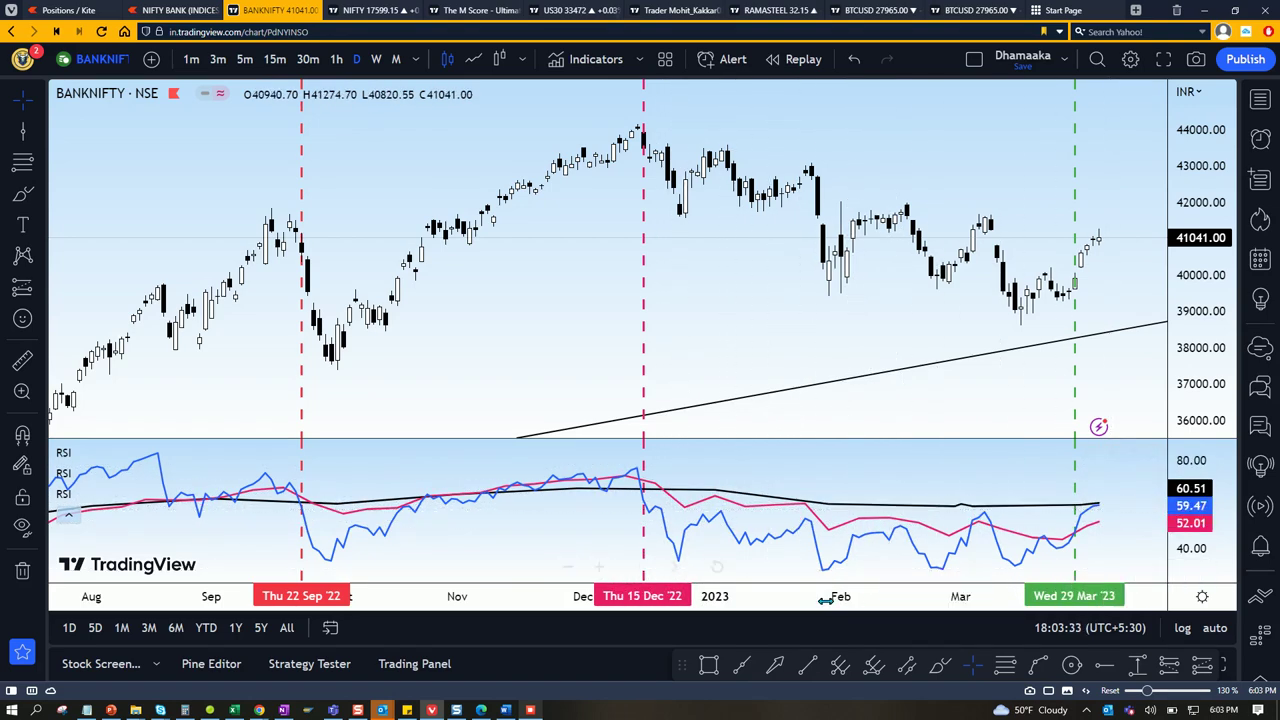
{"action": "scroll", "coordinate": [870, 598], "scroll_direction": "down", "scroll_amount": 1}
{"action": "left_click_drag", "start_coordinate": [878, 596], "coordinate": [836, 600]}
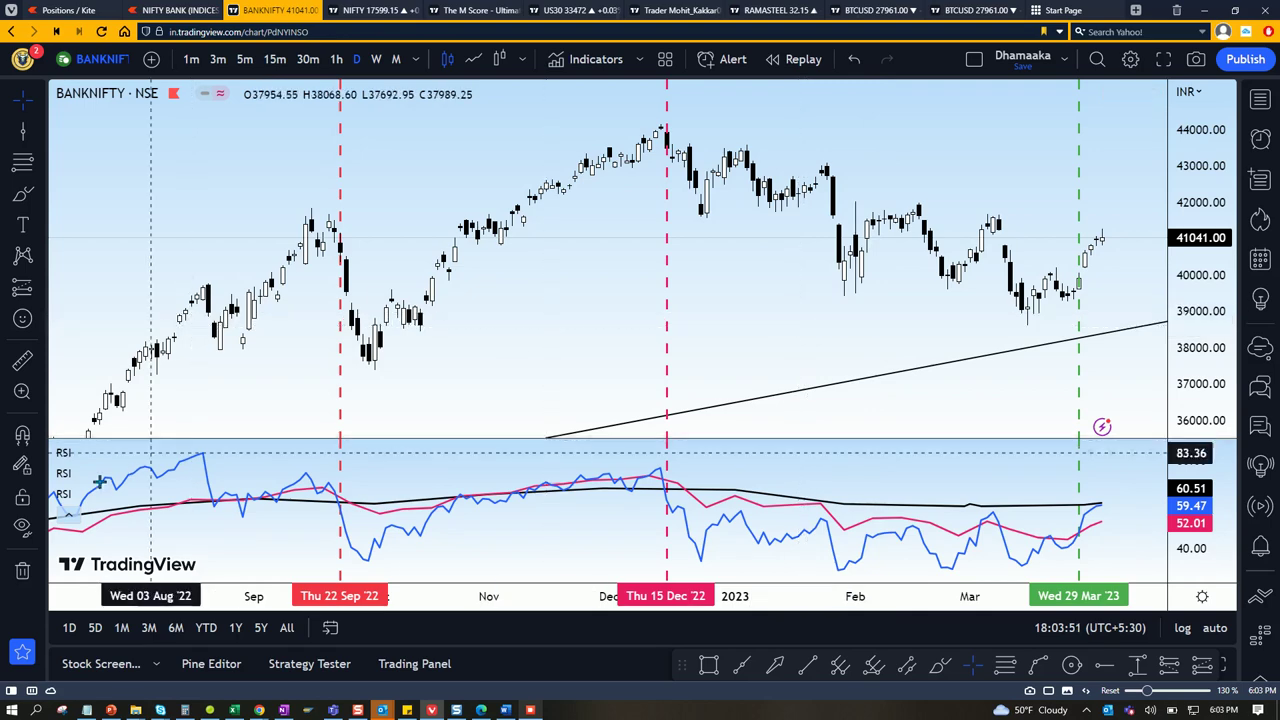
- Remove all three RSI indicators and their pane from the chart
{"action": "mouse_move", "coordinate": [88, 457]}
{"action": "left_click", "coordinate": [158, 456]}
{"action": "left_click", "coordinate": [158, 456]}
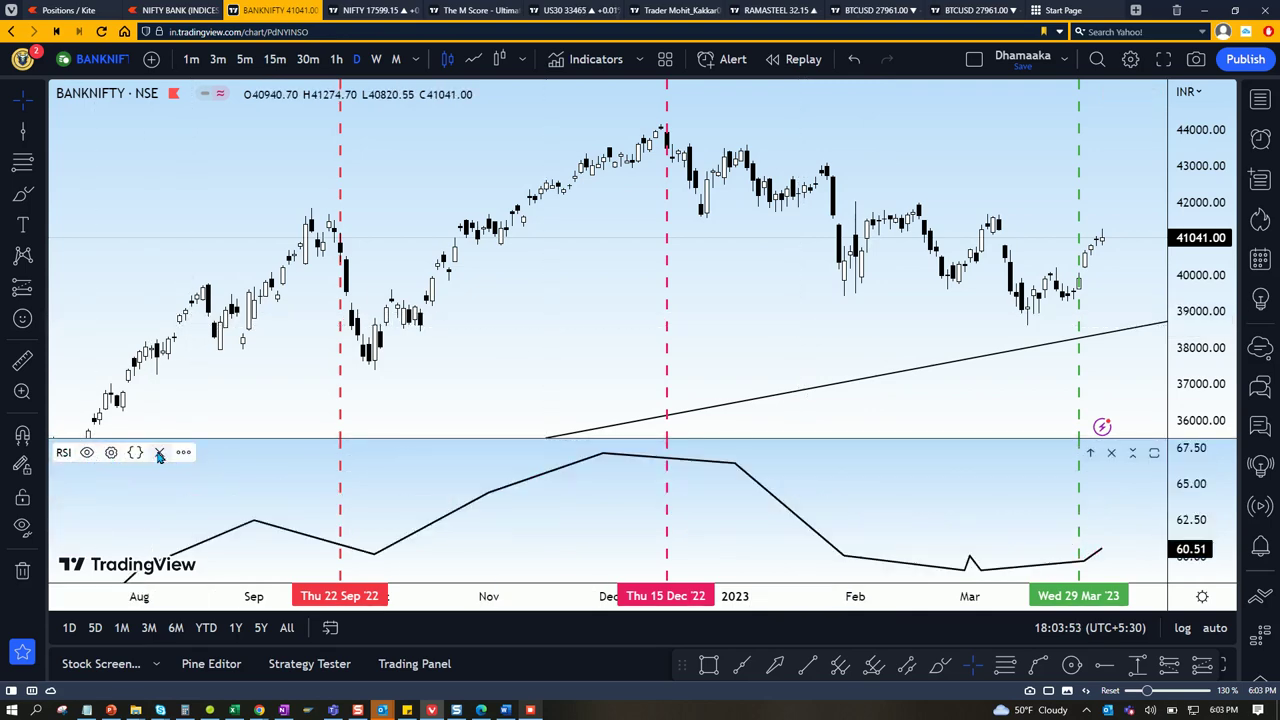
{"action": "left_click", "coordinate": [158, 456]}
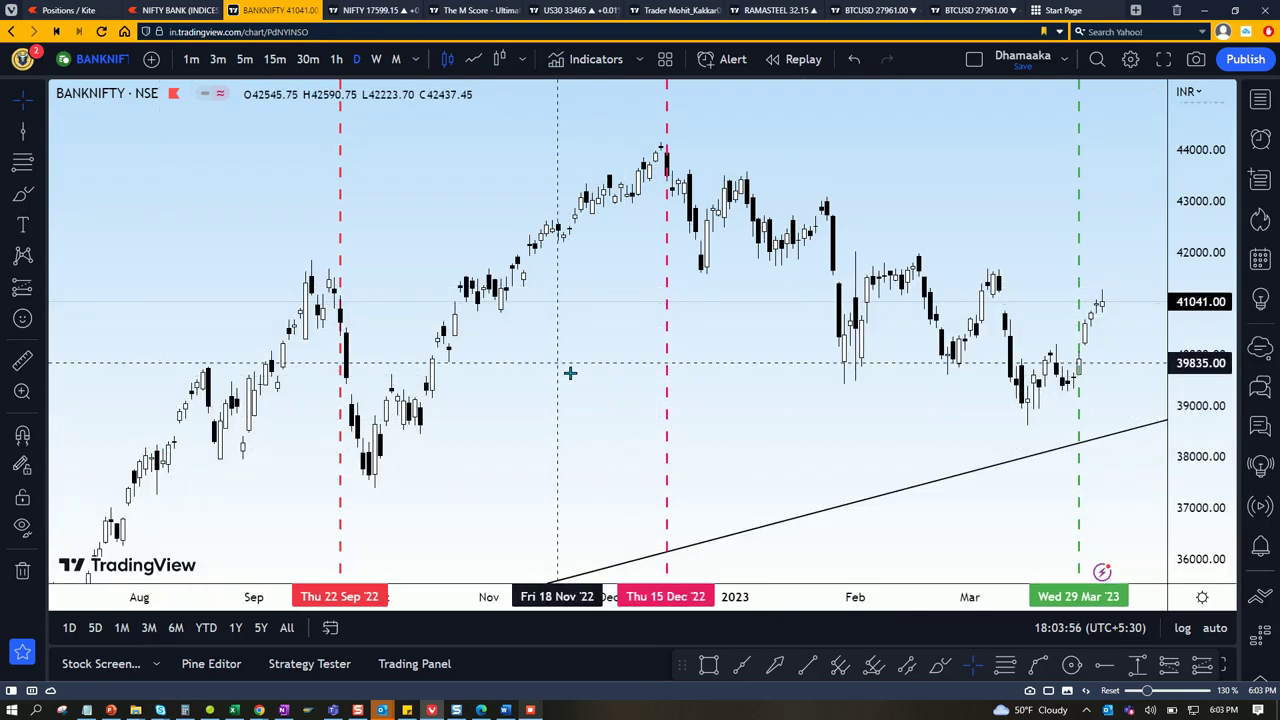
- Search 'DOUBLE' and add the Double RSI Strategy to the BANKNIFTY chart
{"action": "key", "text": "slash"}
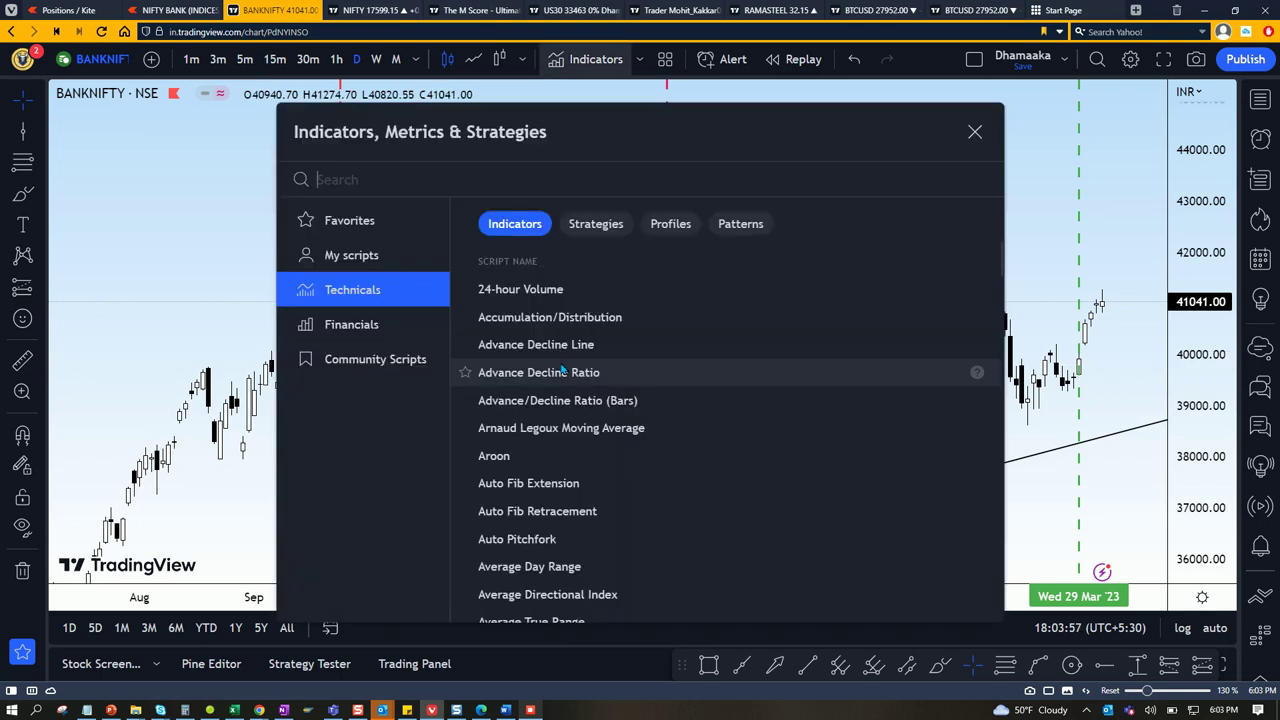
{"action": "type", "text": "DOUBLE"}
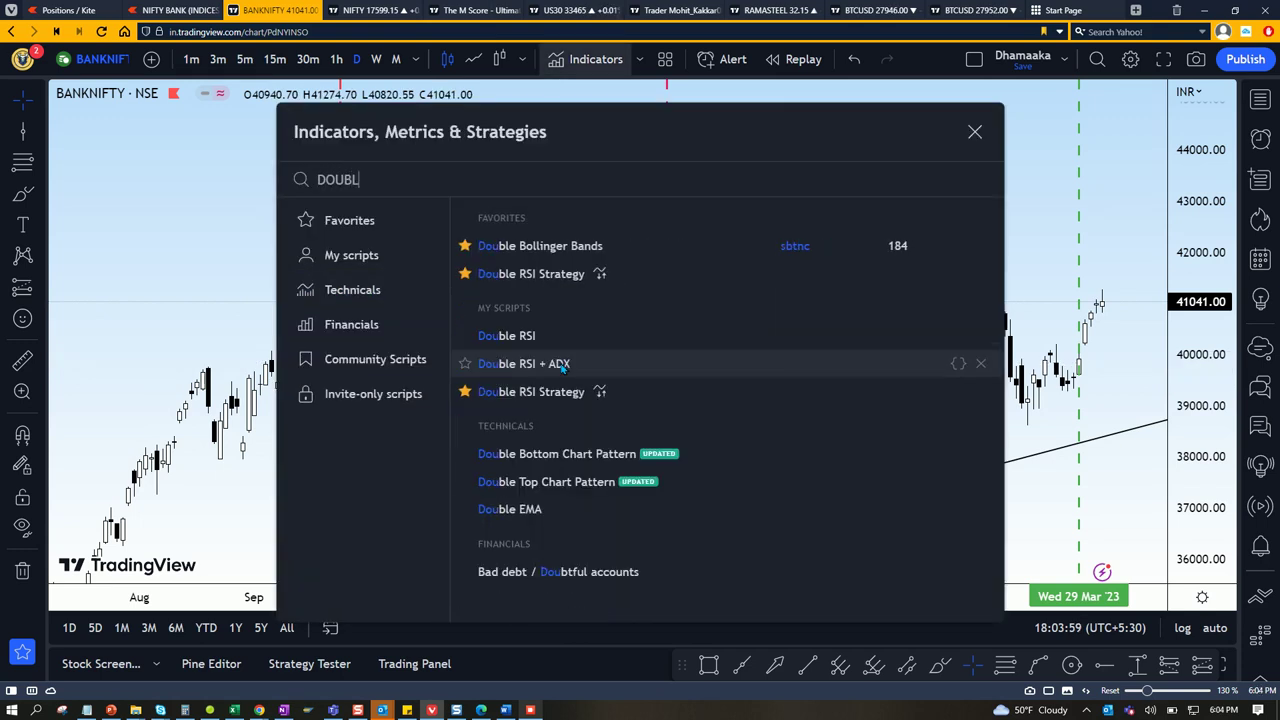
{"action": "left_click", "coordinate": [556, 278]}
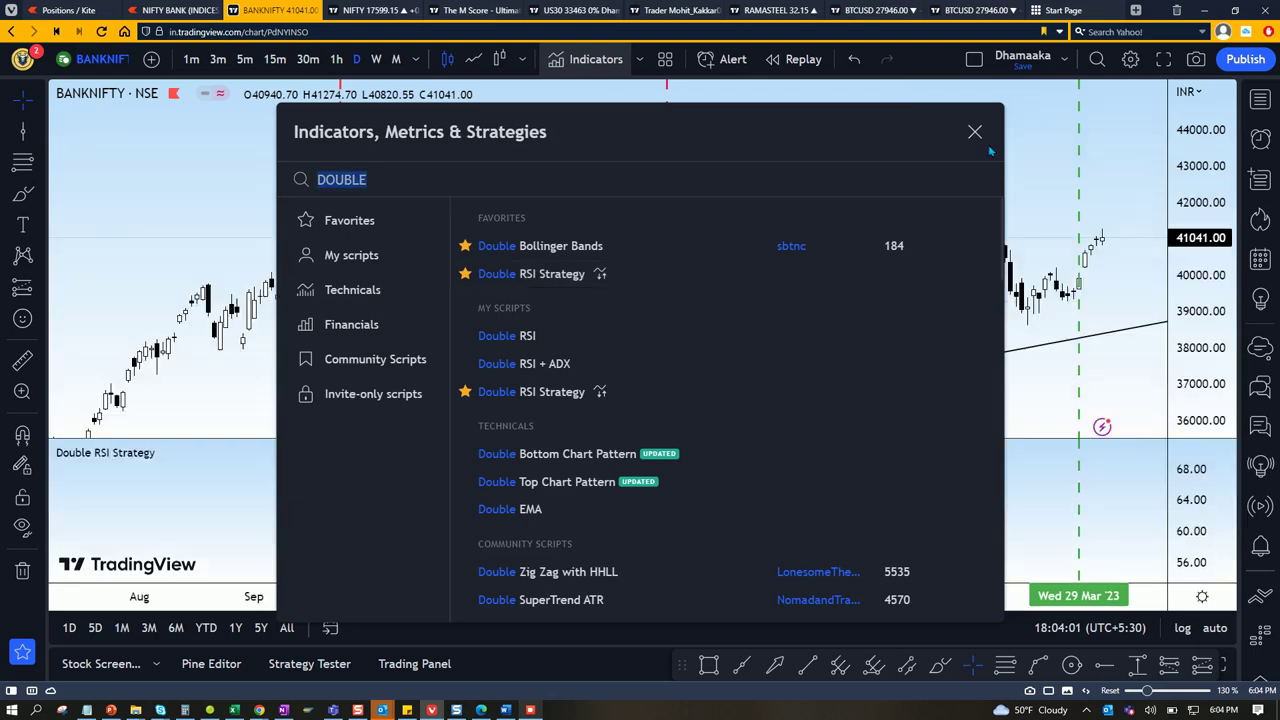
{"action": "left_click", "coordinate": [975, 131]}
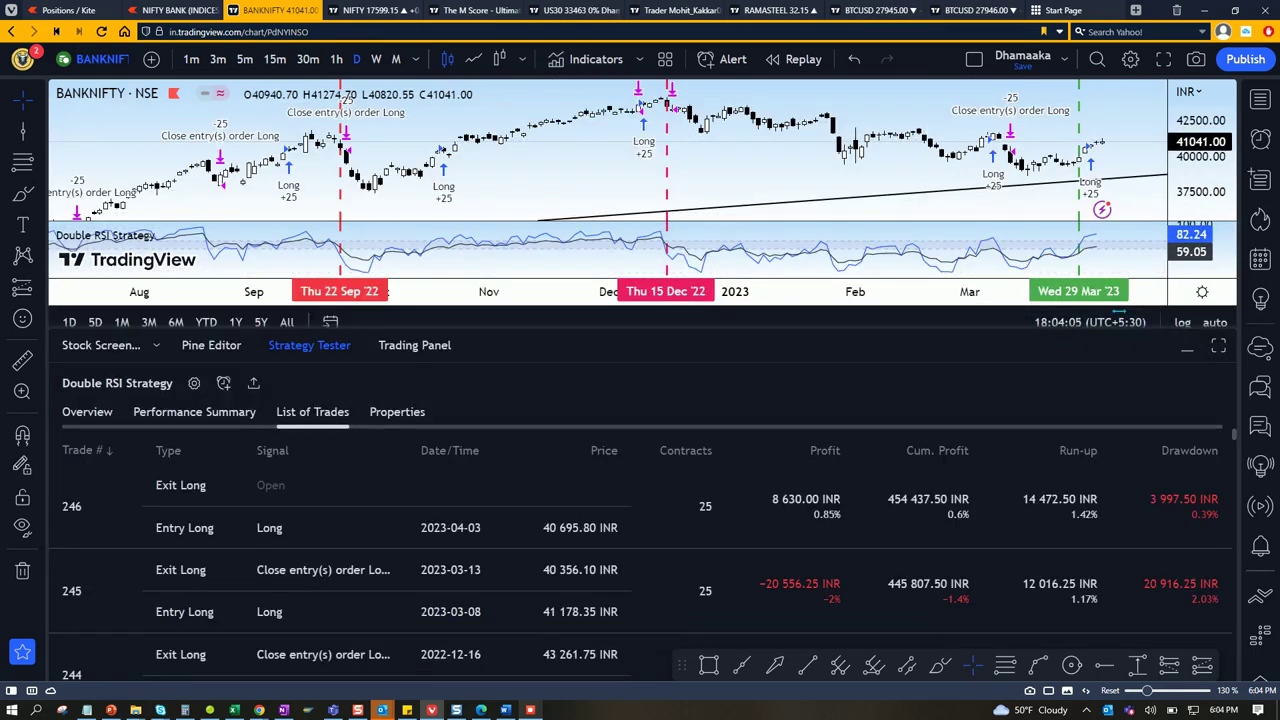
- Collapse the Strategy Tester, nudge the chart back slightly, and hide the favourite drawing tools bar
{"action": "left_click", "coordinate": [1187, 345]}
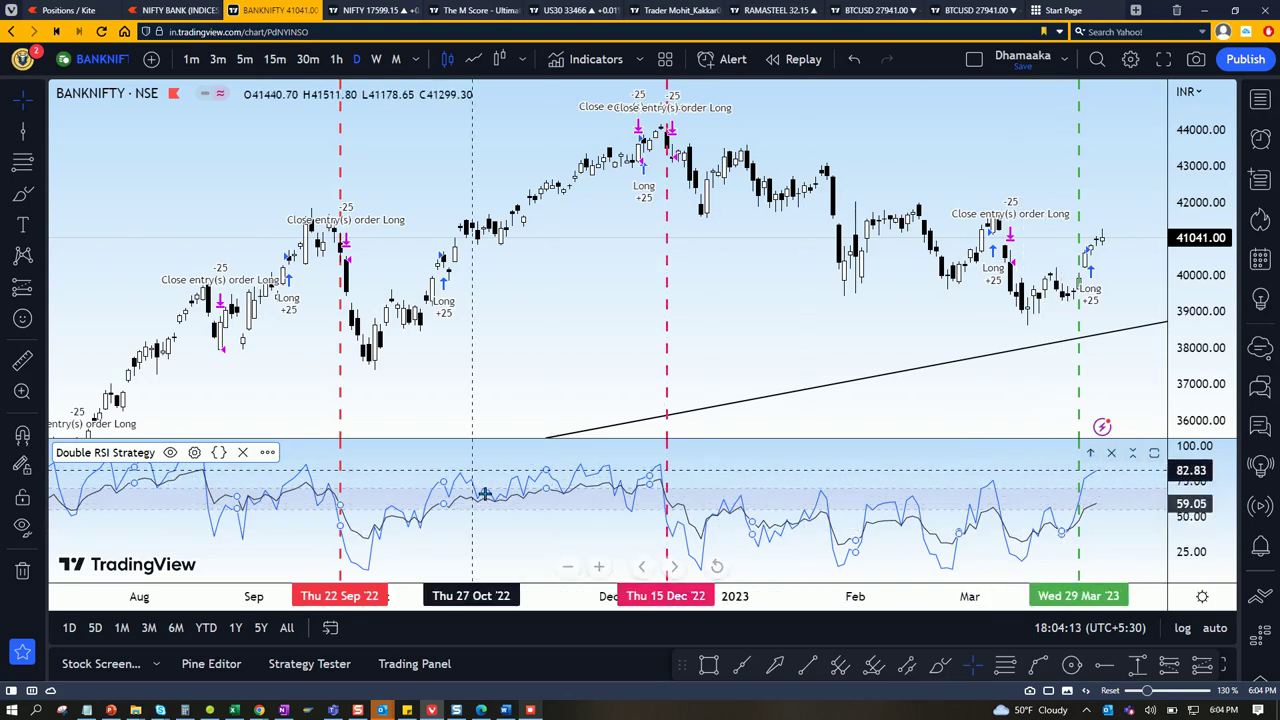
{"action": "left_click_drag", "start_coordinate": [500, 543], "coordinate": [518, 544]}
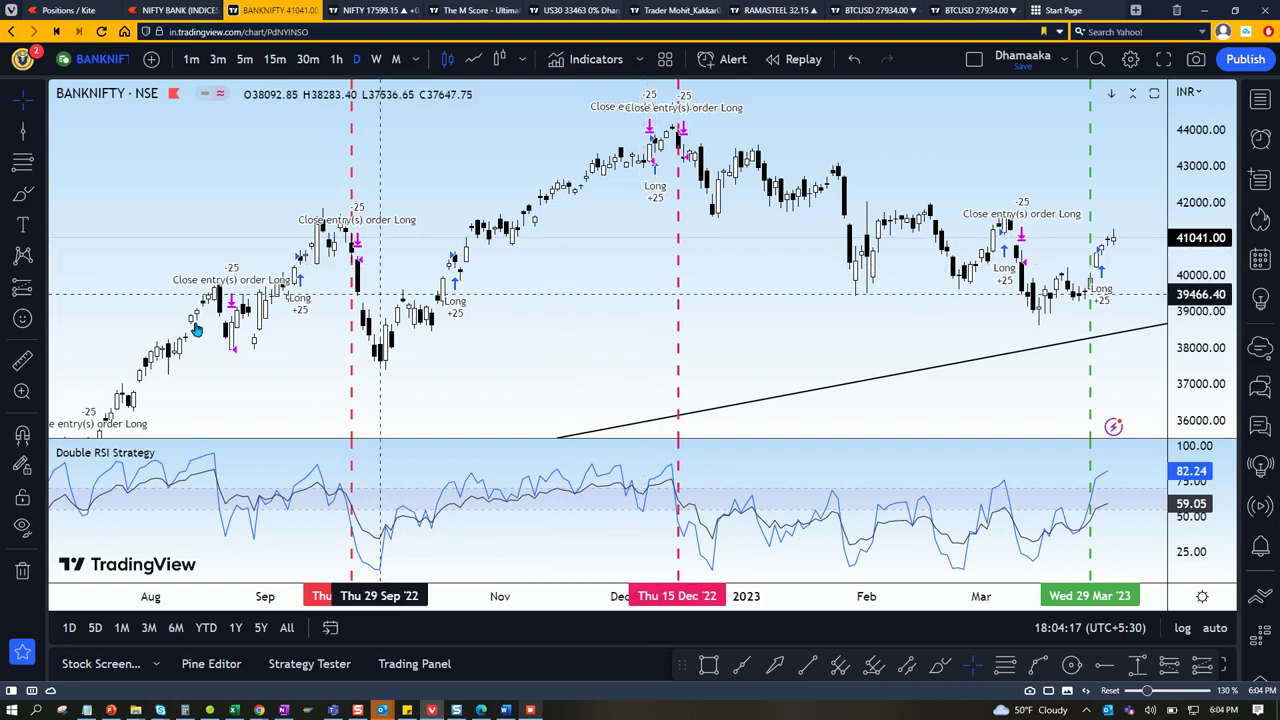
{"action": "left_click", "coordinate": [20, 655]}
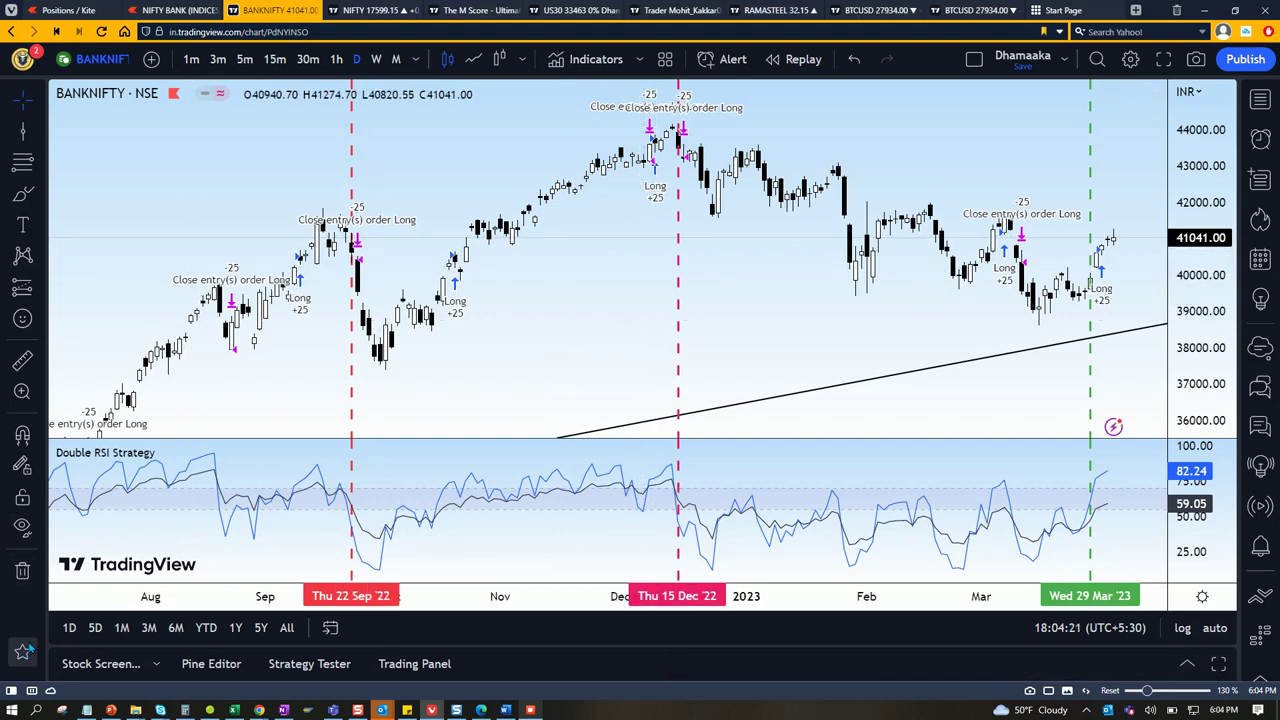
- Hide all drawings and switch BANKNIFTY to 30-minute candles, zoomed in
{"action": "left_click", "coordinate": [22, 652]}
{"action": "left_click", "coordinate": [22, 528]}
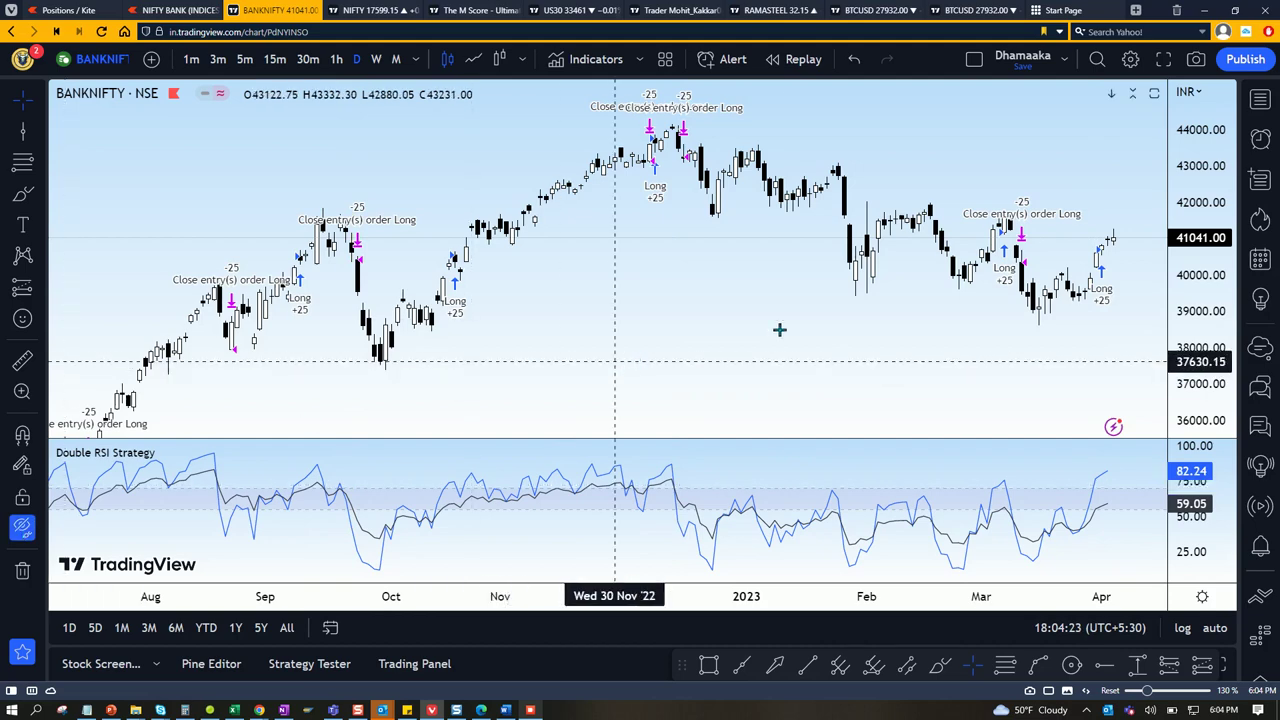
{"action": "type", "text": "30"}
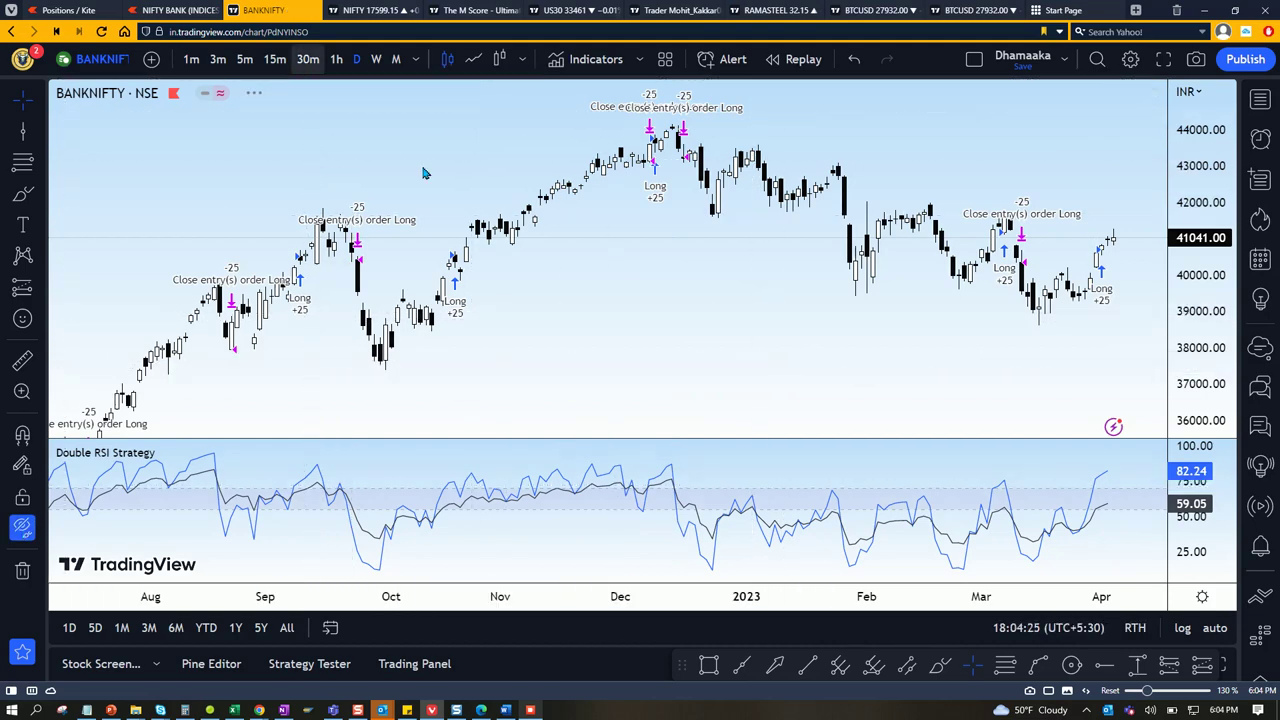
{"action": "key", "text": "Return"}
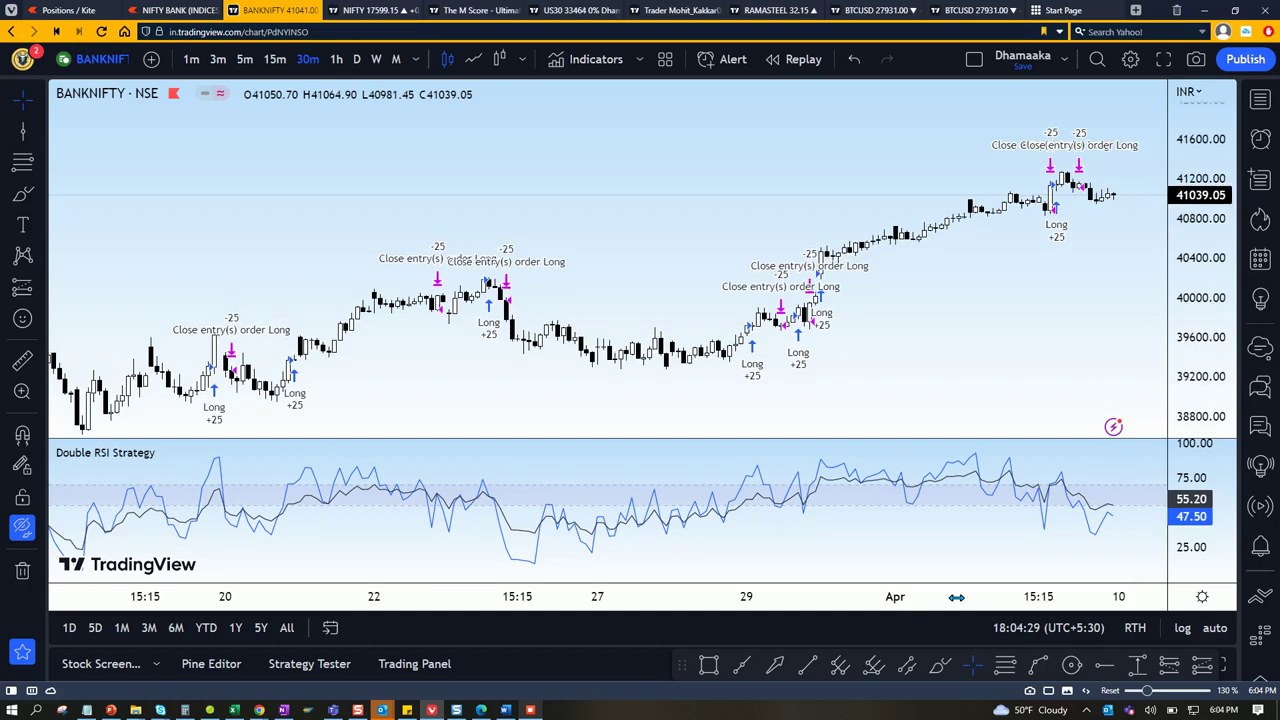
{"action": "scroll", "coordinate": [903, 537], "scroll_direction": "up", "scroll_amount": 3}
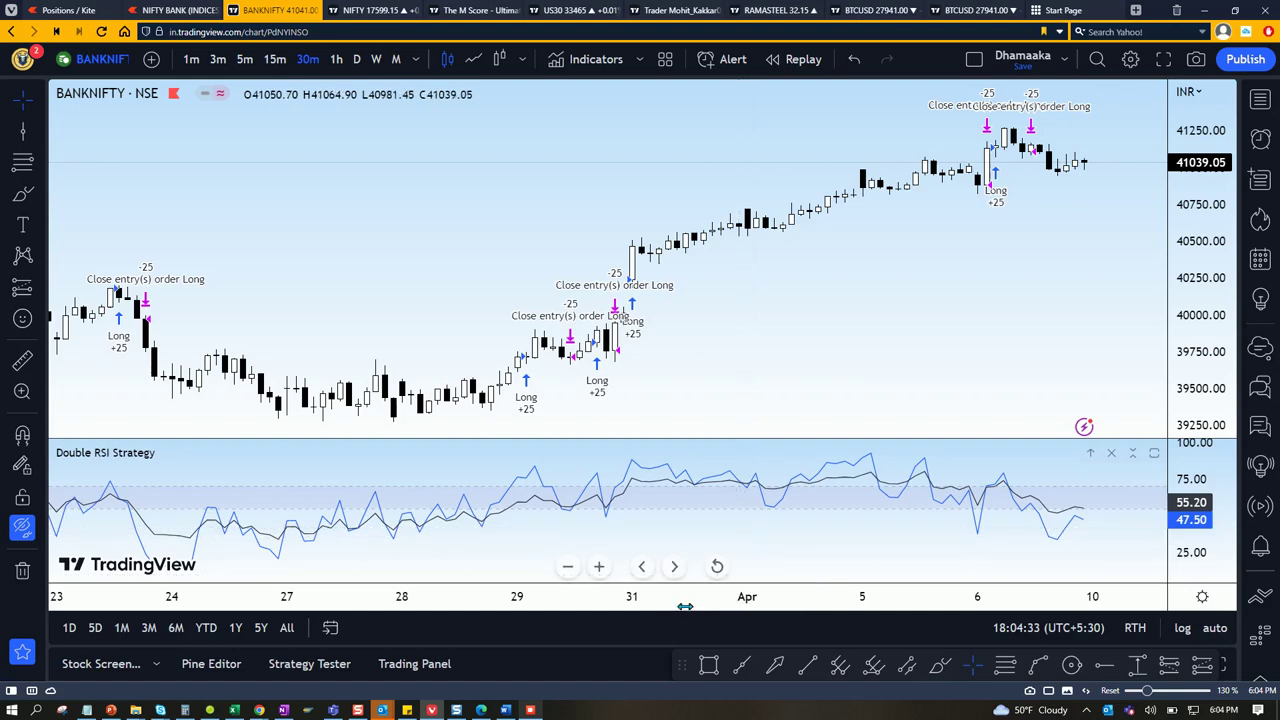
{"action": "scroll", "coordinate": [543, 553], "scroll_direction": "up", "scroll_amount": 4}
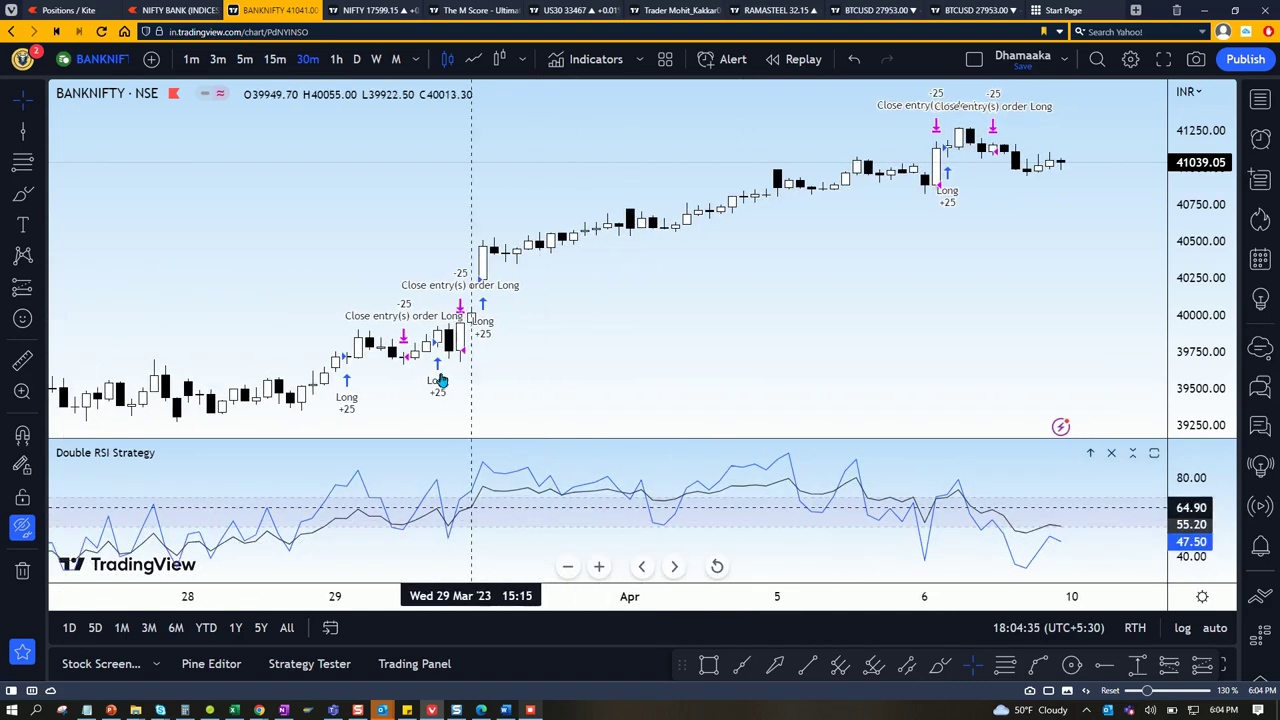
- View the backtest Overview and open the Double RSI Strategy's input parameters
{"action": "left_click", "coordinate": [309, 664]}
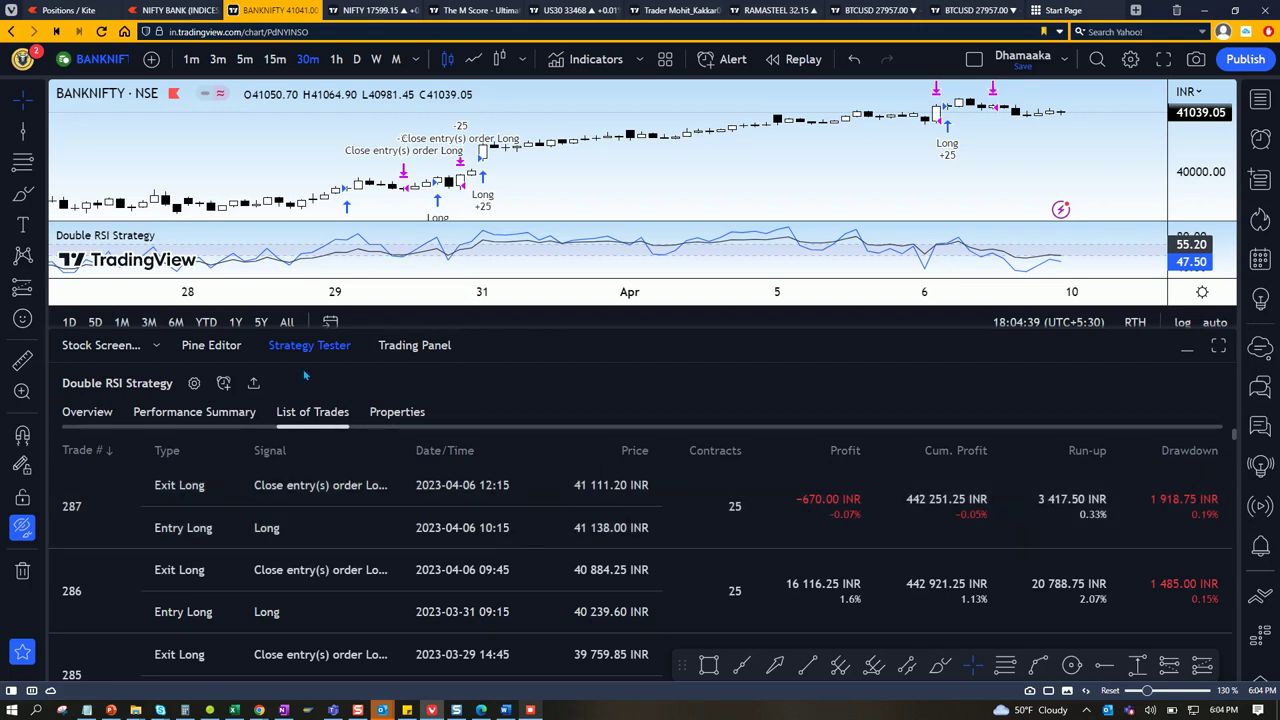
{"action": "left_click", "coordinate": [87, 413]}
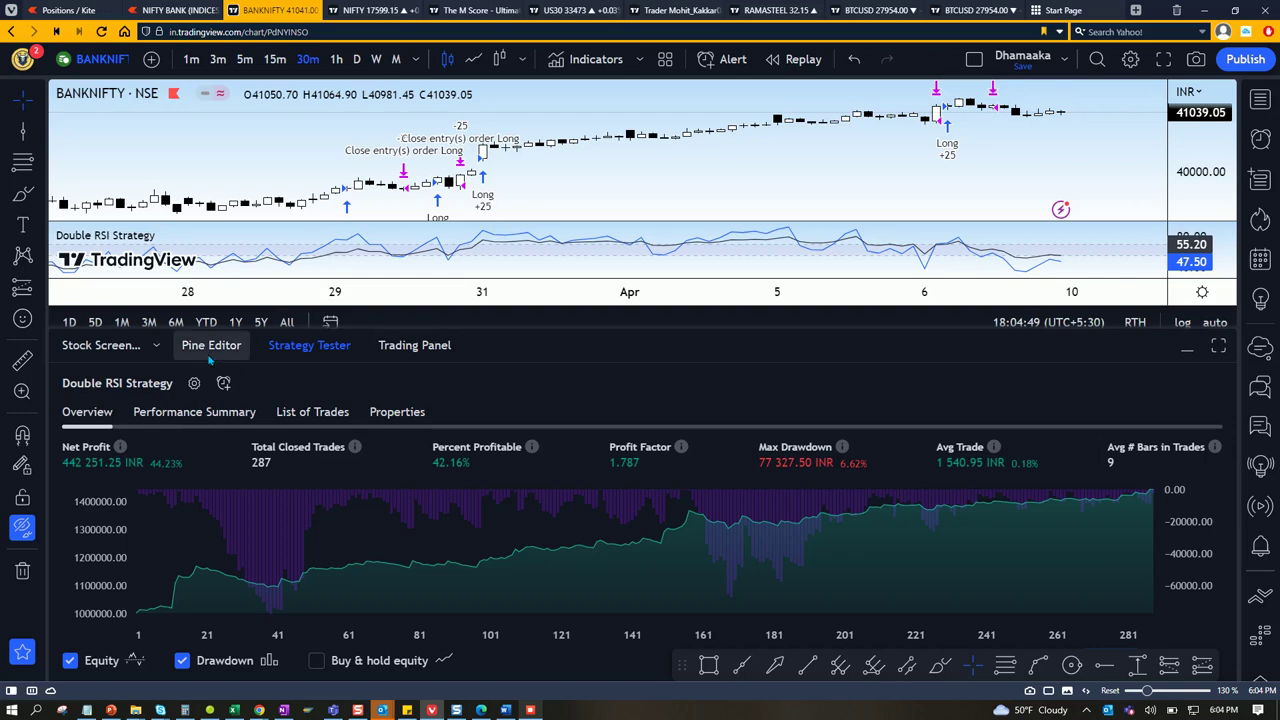
{"action": "left_click", "coordinate": [193, 383]}
{"action": "left_click", "coordinate": [485, 130]}
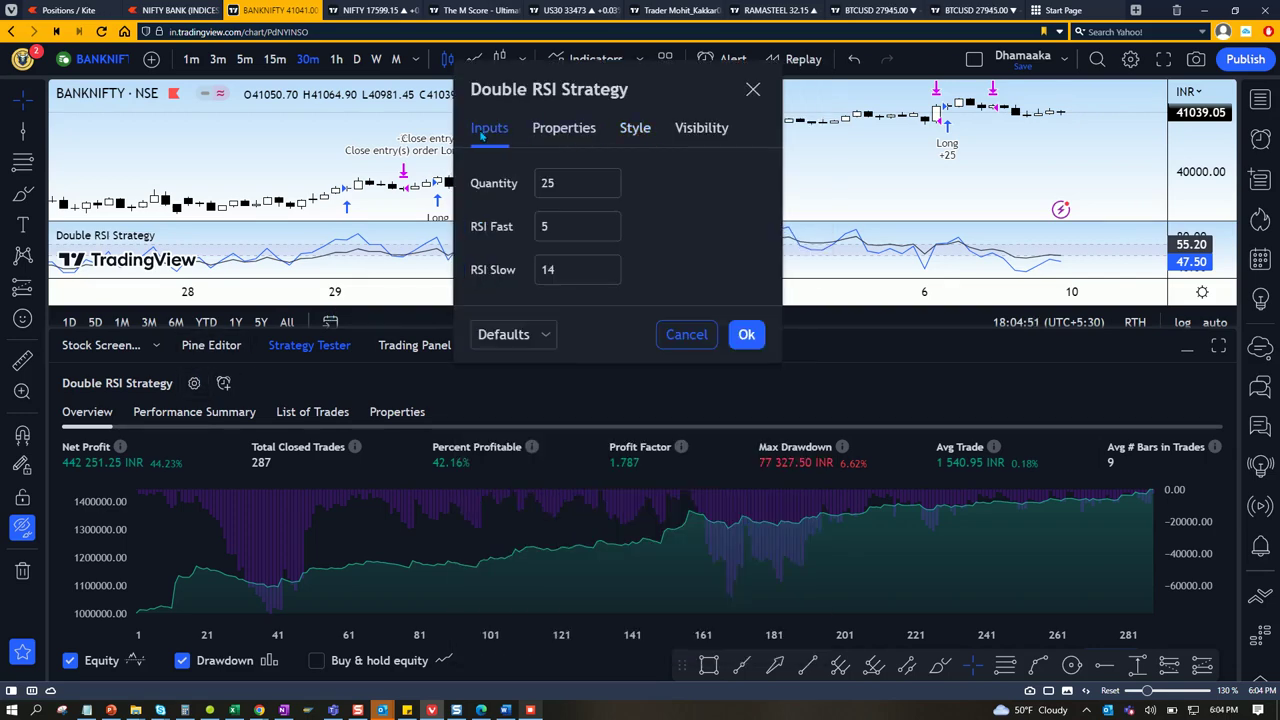
- Review the Quantity 25 and RSI Fast/Slow inputs, cancel unchanged, and show the List of Trades
{"action": "left_click", "coordinate": [572, 229]}
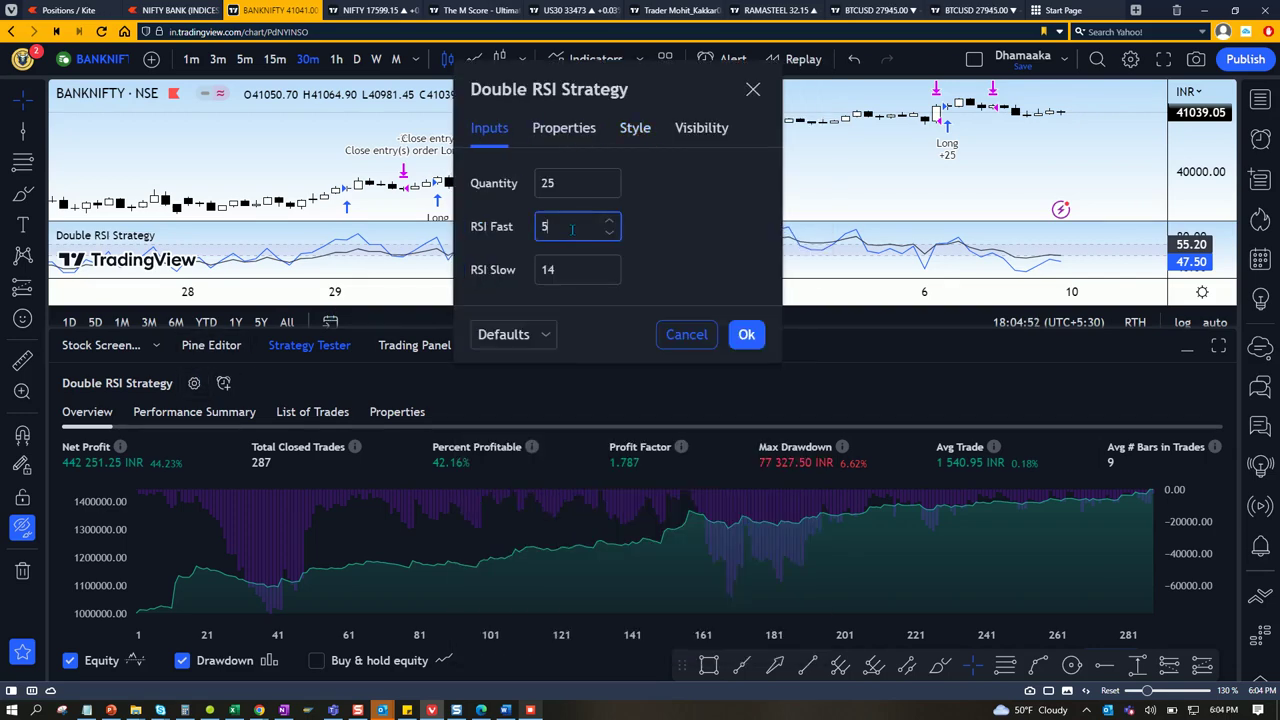
{"action": "left_click", "coordinate": [576, 279]}
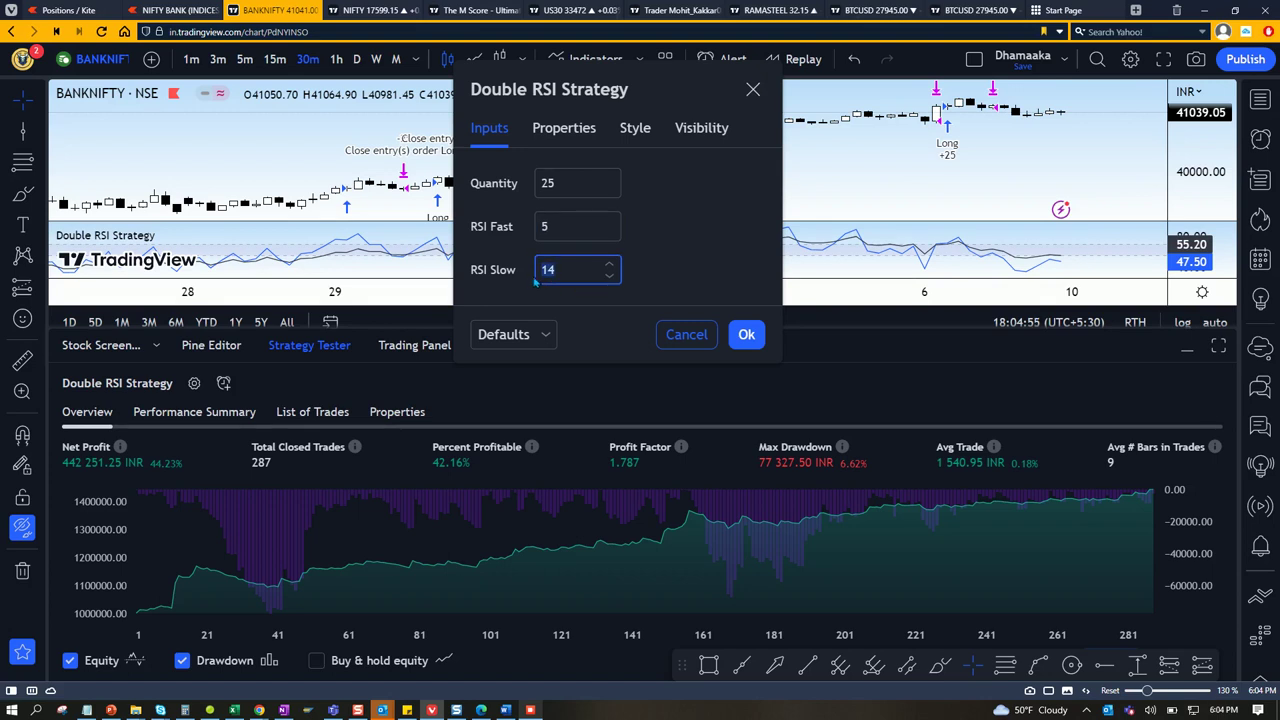
{"action": "left_click", "coordinate": [576, 193]}
{"action": "double_click", "coordinate": [576, 193]}
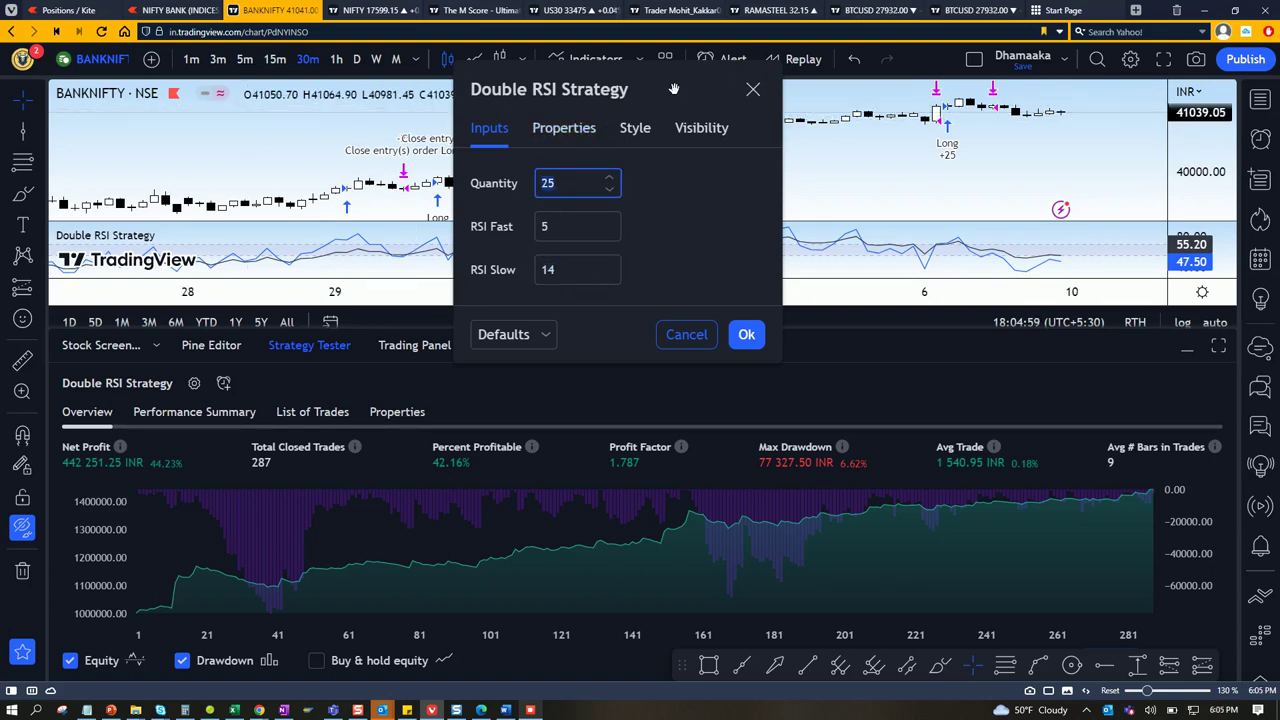
{"action": "left_click_drag", "start_coordinate": [649, 104], "coordinate": [753, 145]}
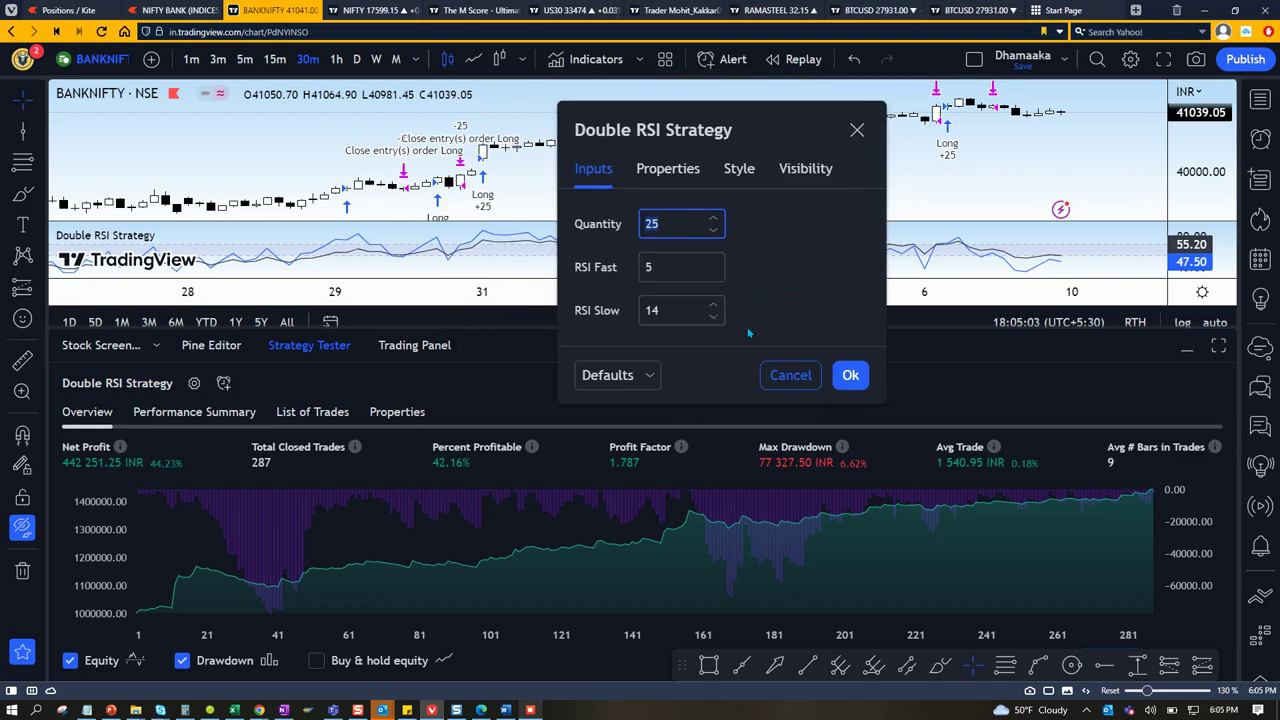
{"action": "left_click", "coordinate": [775, 380]}
{"action": "left_click", "coordinate": [305, 418]}
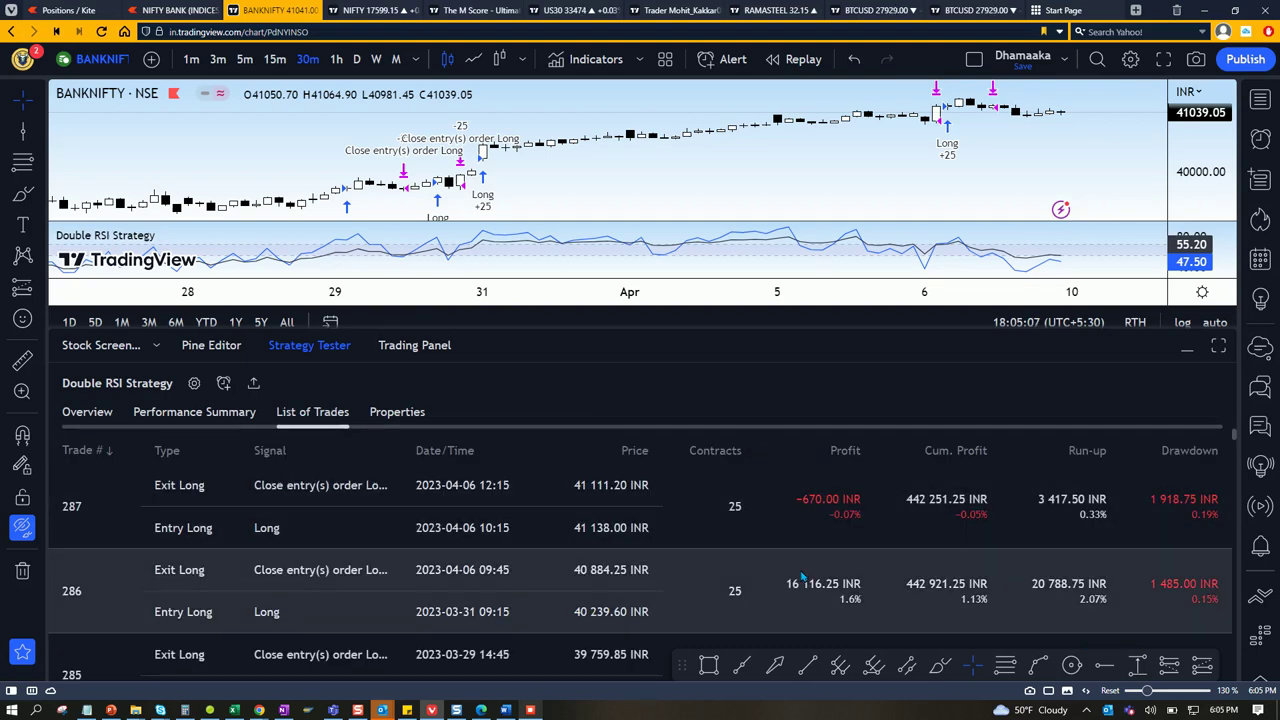
- Scroll the BANKNIFTY 30-minute trade list, then return to the Overview showing 442 251.25 INR net profit
{"action": "left_click_drag", "start_coordinate": [1001, 131], "coordinate": [1001, 167]}
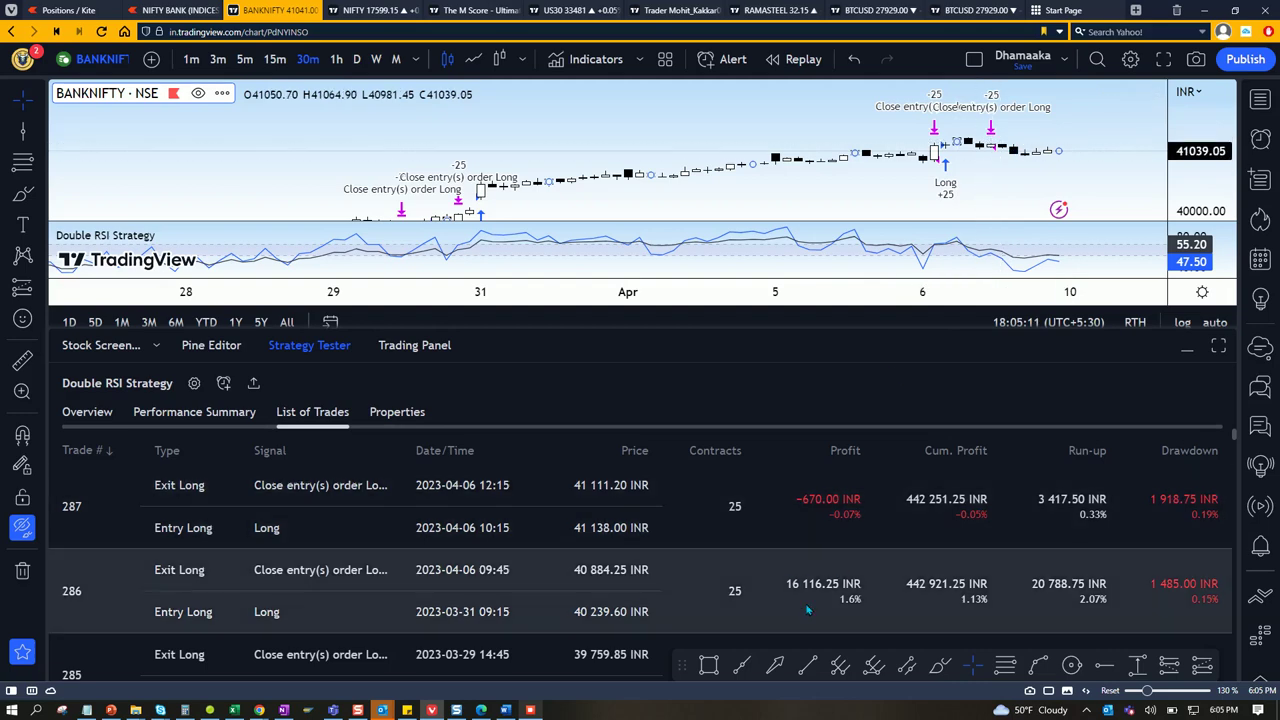
{"action": "scroll", "coordinate": [1125, 513], "scroll_direction": "down", "scroll_amount": 1}
{"action": "scroll", "coordinate": [1125, 513], "scroll_direction": "down", "scroll_amount": 3}
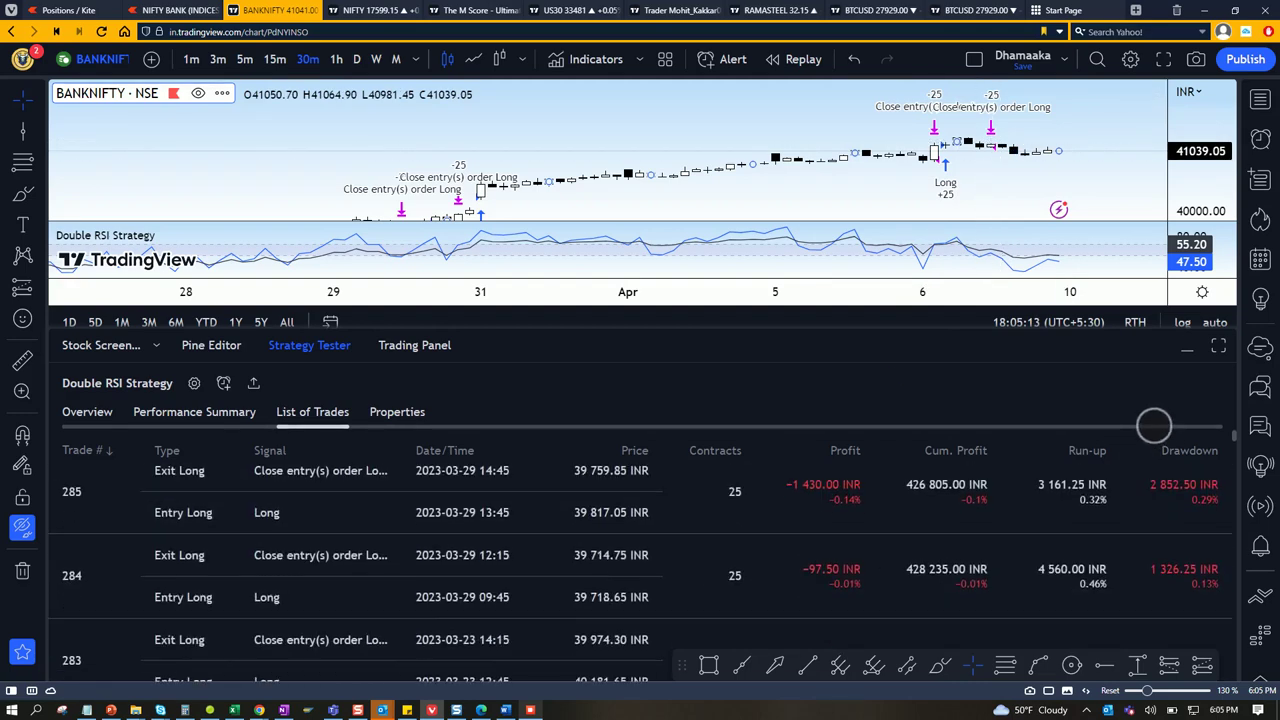
{"action": "scroll", "coordinate": [1036, 507], "scroll_direction": "down", "scroll_amount": 2}
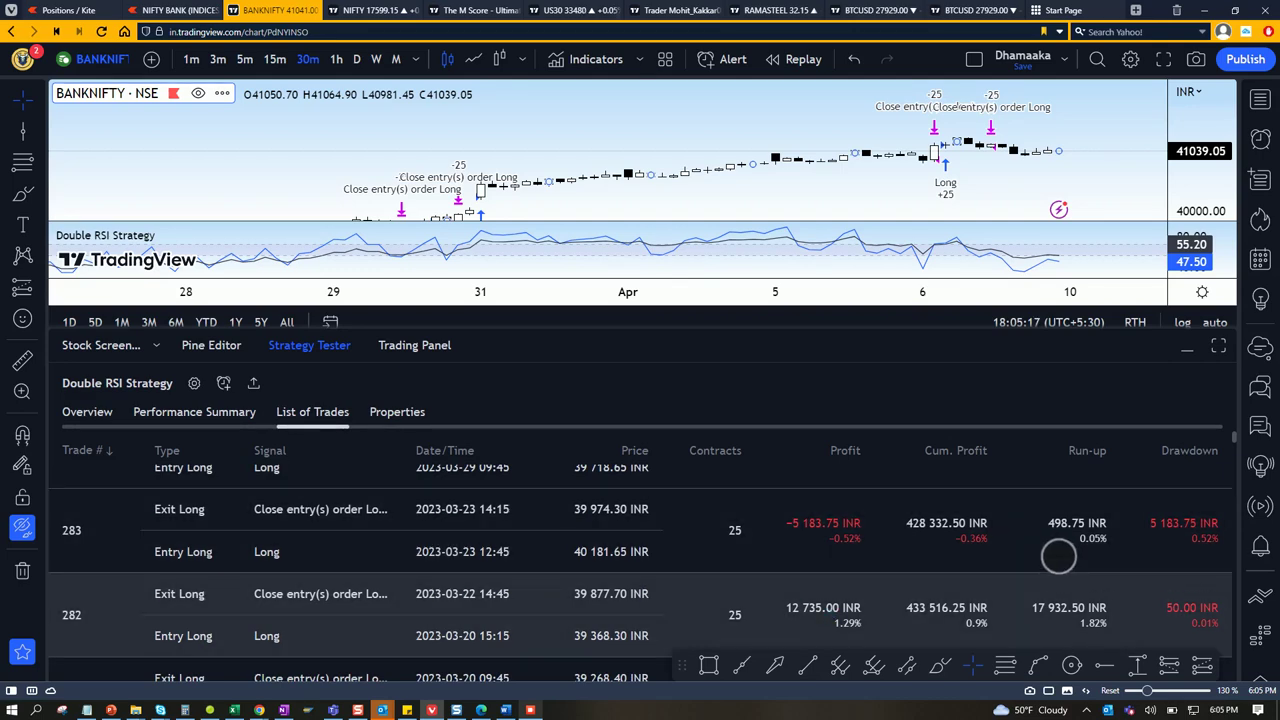
{"action": "scroll", "coordinate": [1075, 535], "scroll_direction": "down", "scroll_amount": 3}
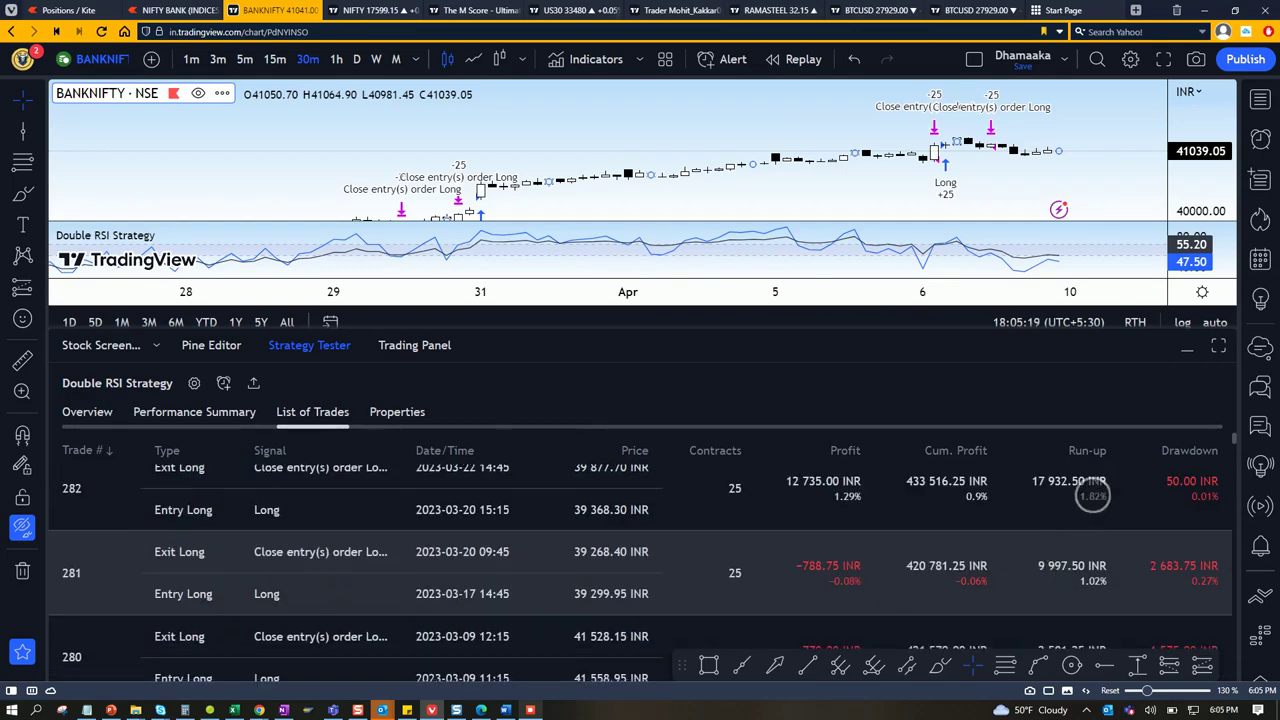
{"action": "scroll", "coordinate": [1090, 490], "scroll_direction": "down", "scroll_amount": 5}
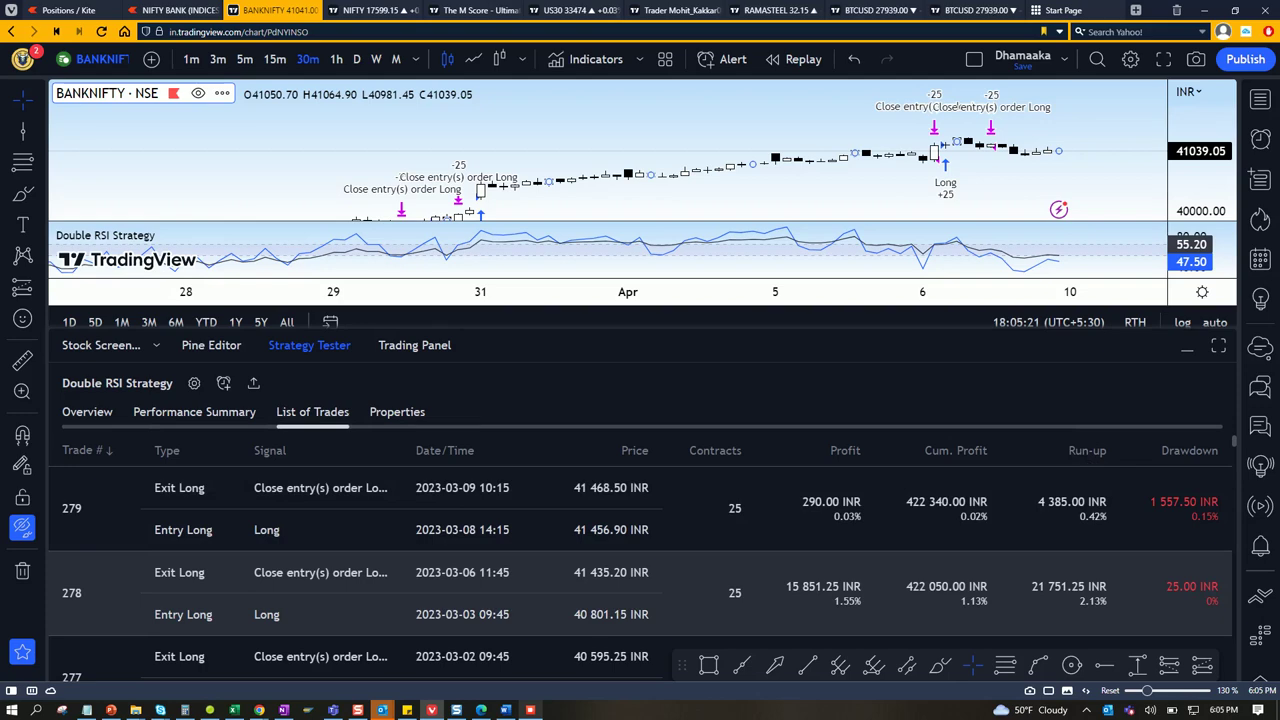
{"action": "scroll", "coordinate": [1142, 475], "scroll_direction": "down", "scroll_amount": 5}
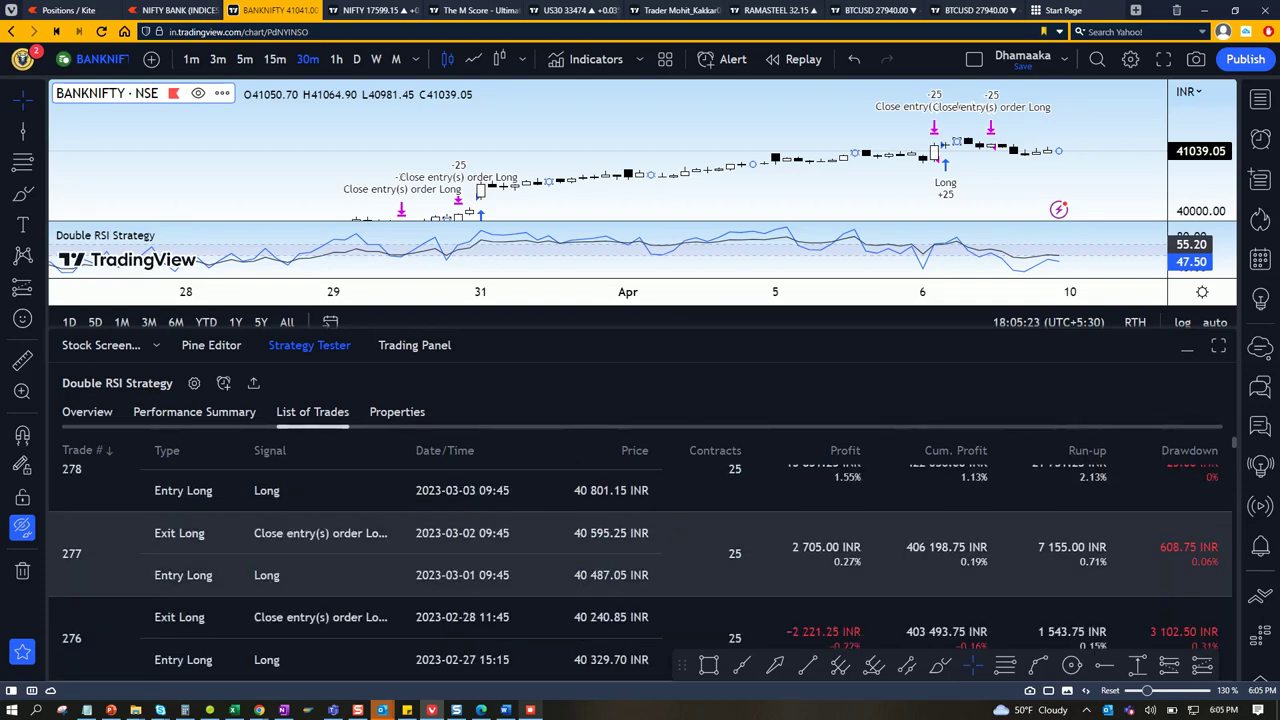
{"action": "scroll", "coordinate": [1139, 470], "scroll_direction": "down", "scroll_amount": 3}
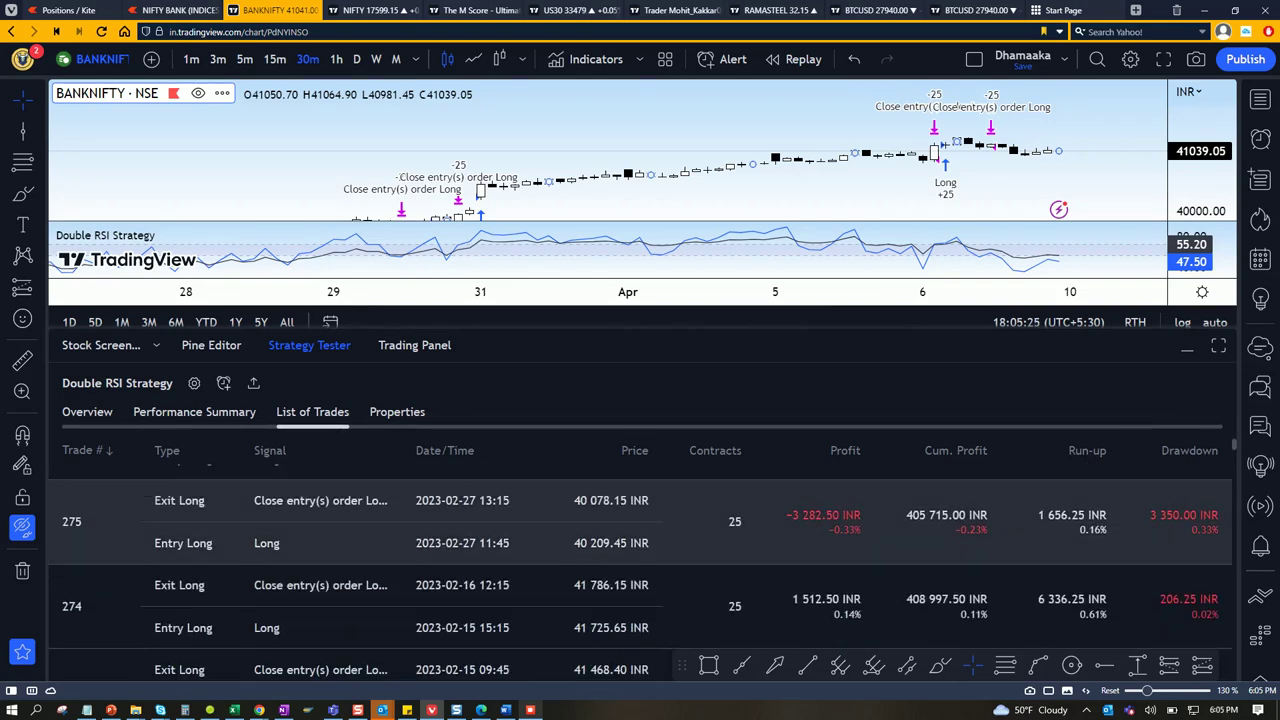
{"action": "scroll", "coordinate": [1080, 450], "scroll_direction": "down", "scroll_amount": 3}
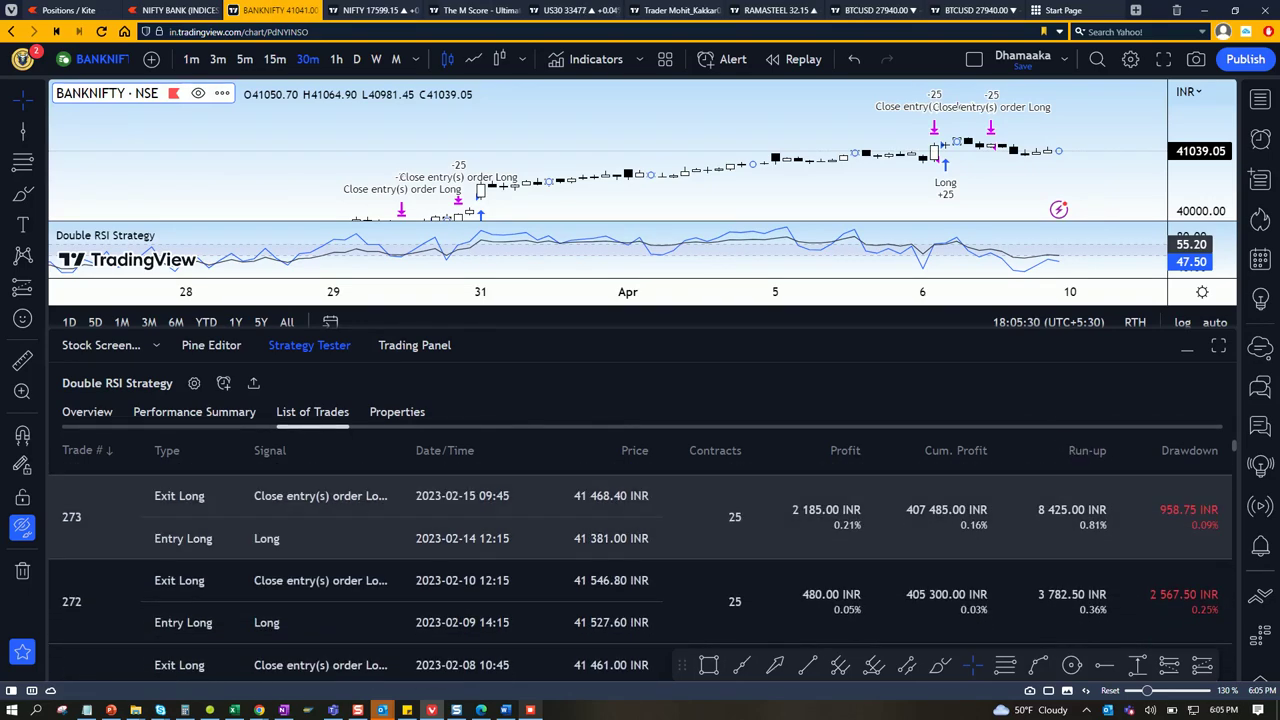
{"action": "left_click", "coordinate": [104, 412]}
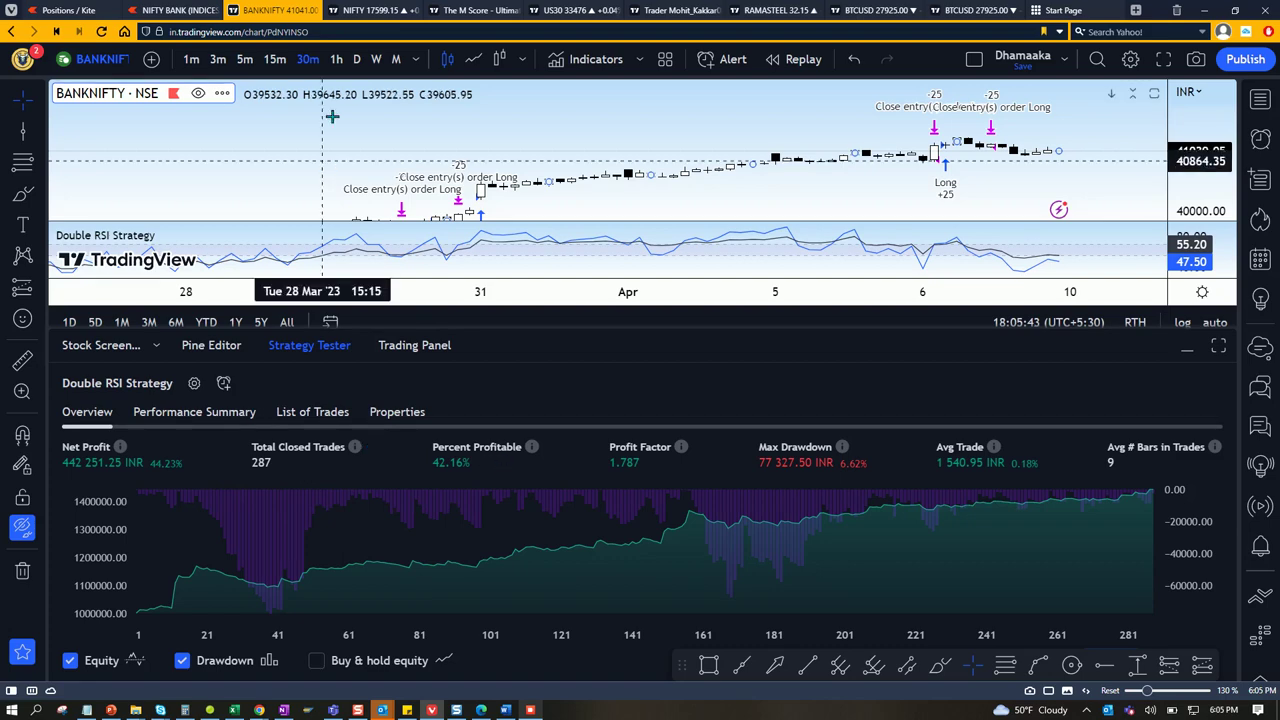
- Switch BANKNIFTY to 1-hour candles and check the Initial capital in Properties without changing it
{"action": "left_click", "coordinate": [336, 59]}
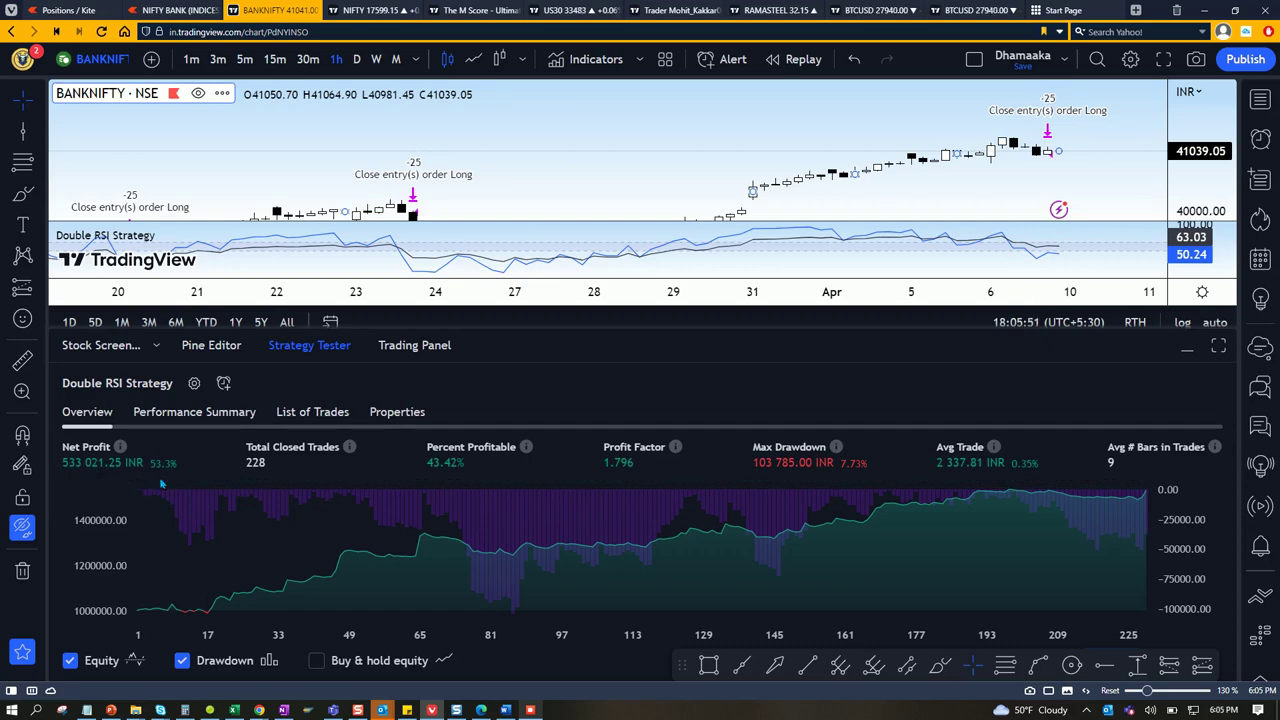
{"action": "left_click", "coordinate": [194, 383]}
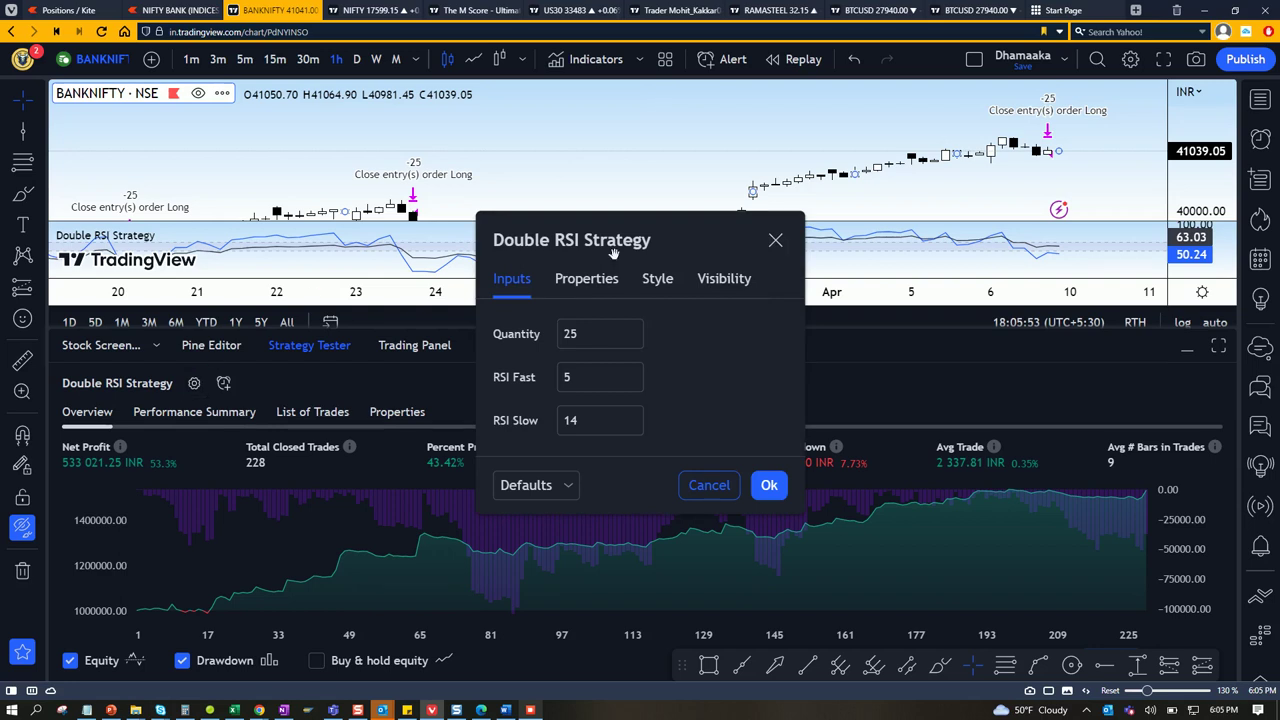
{"action": "left_click", "coordinate": [598, 279]}
{"action": "left_click", "coordinate": [712, 183]}
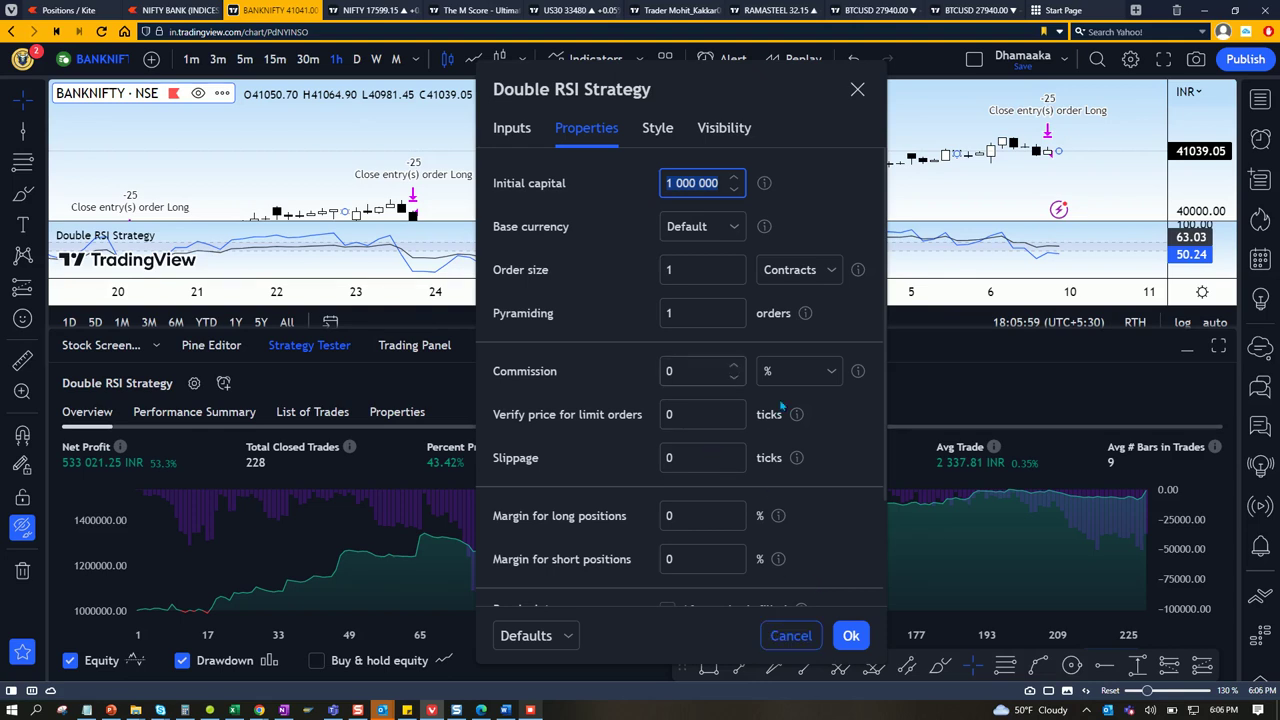
{"action": "left_click", "coordinate": [791, 635]}
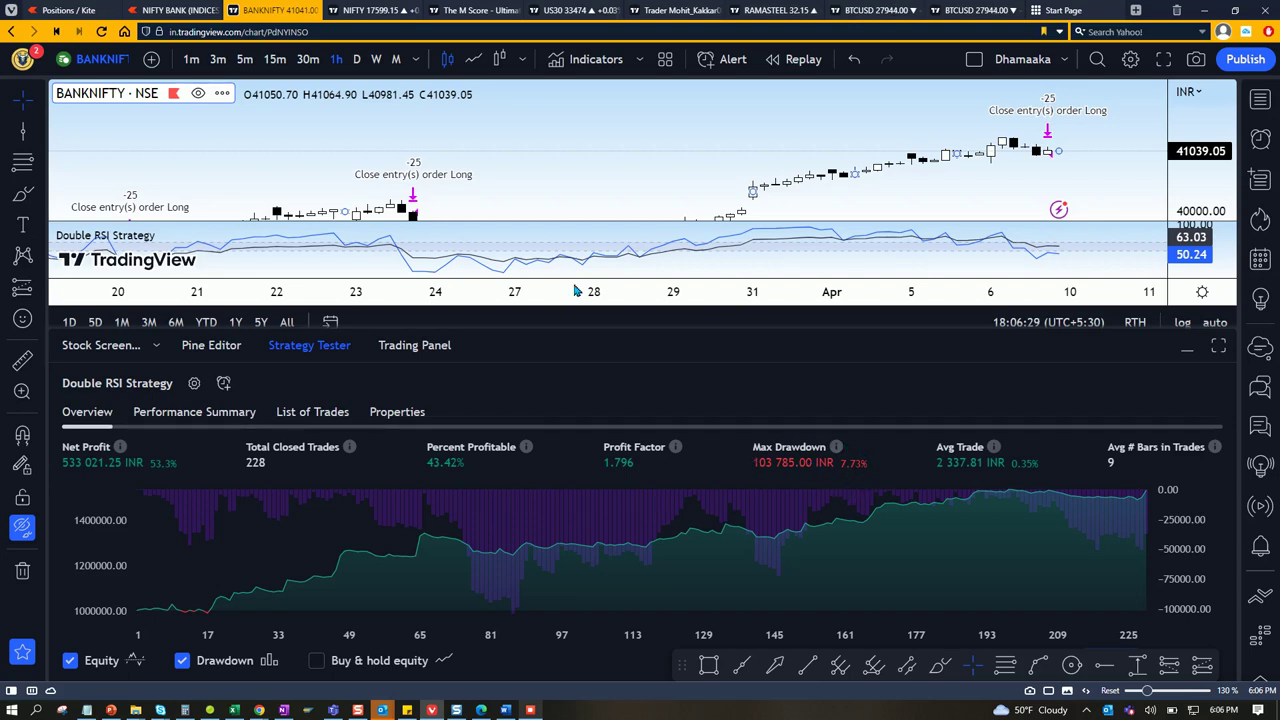
- Change the chart symbol to the NIFTY 50 index
{"action": "left_click", "coordinate": [103, 59]}
{"action": "type", "text": "NIFTY"}
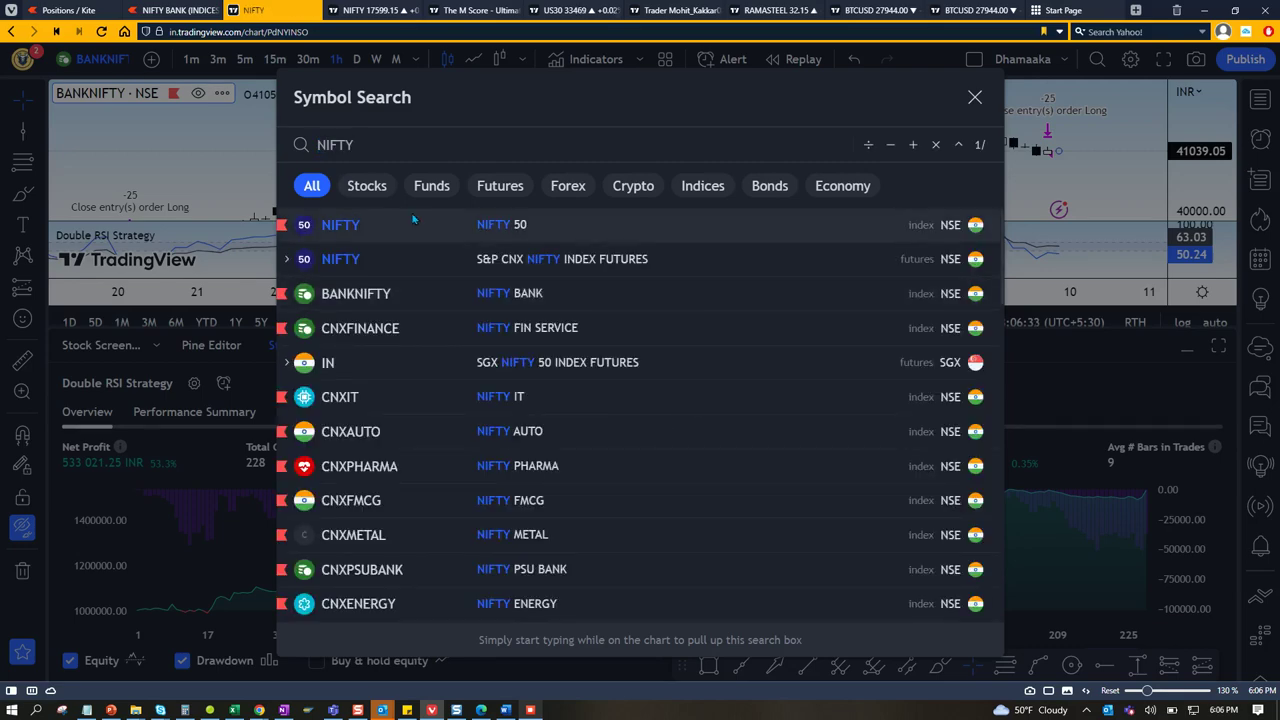
{"action": "left_click", "coordinate": [411, 214]}
- Set the strategy's Quantity input to 50 and apply it
{"action": "left_click", "coordinate": [194, 384]}
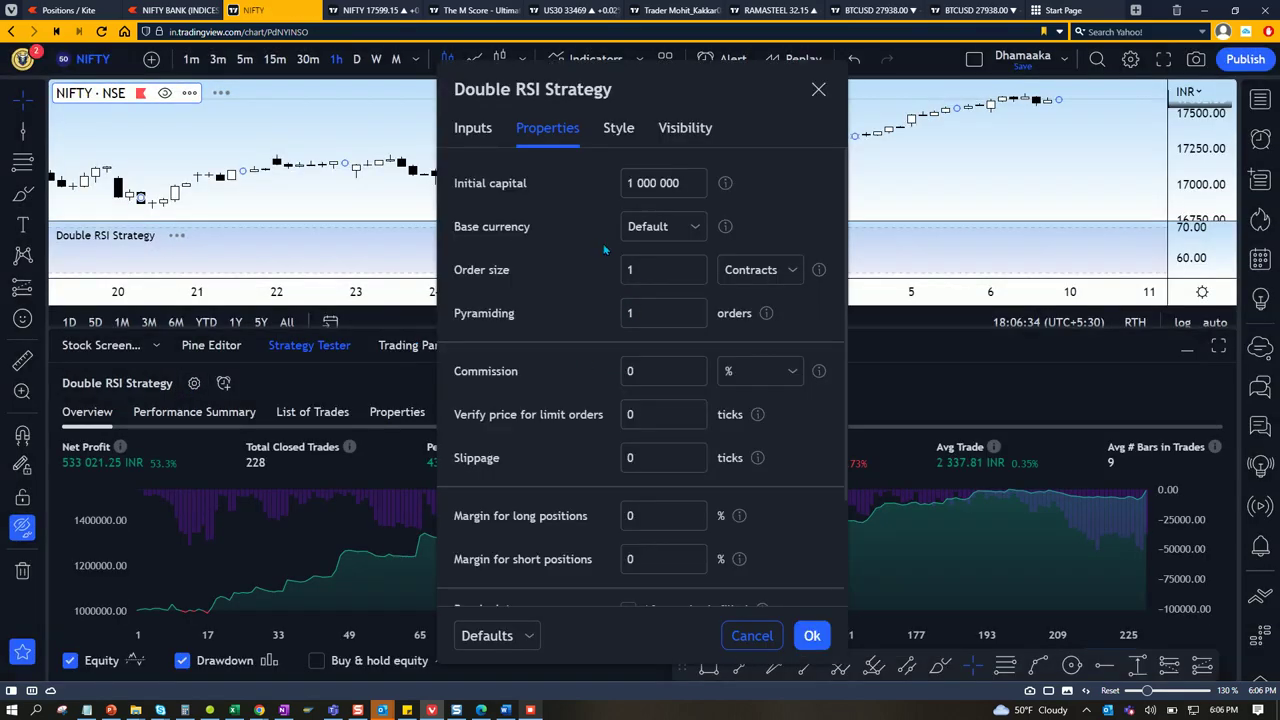
{"action": "left_click", "coordinate": [474, 130]}
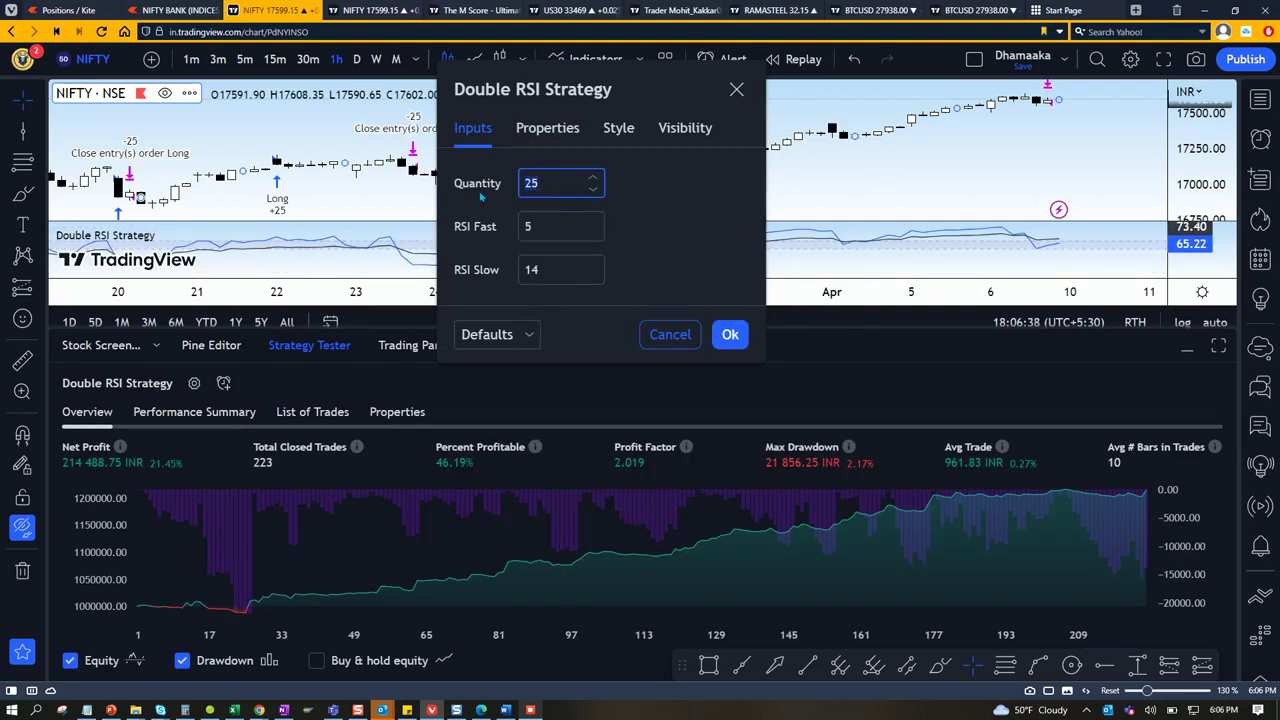
{"action": "left_click", "coordinate": [730, 334]}
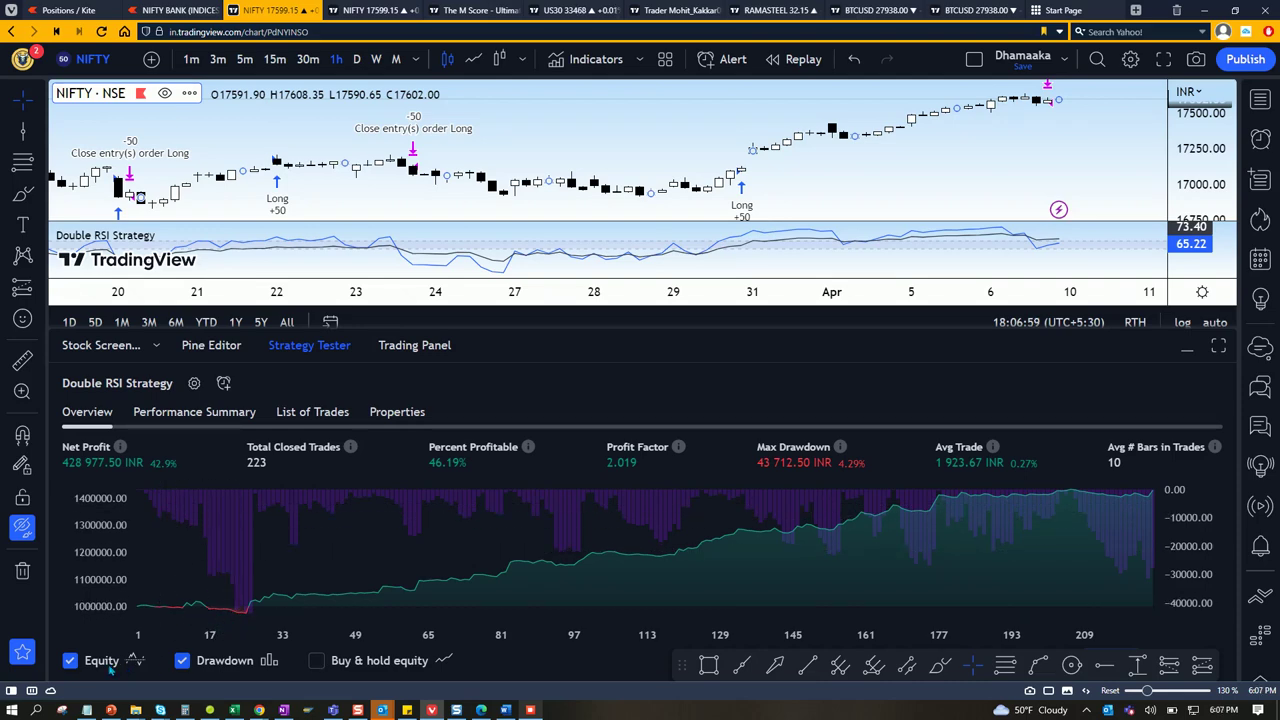
- Leave only the Equity curve checked and jump the NIFTY chart to mid-October trades
{"action": "left_click", "coordinate": [71, 661]}
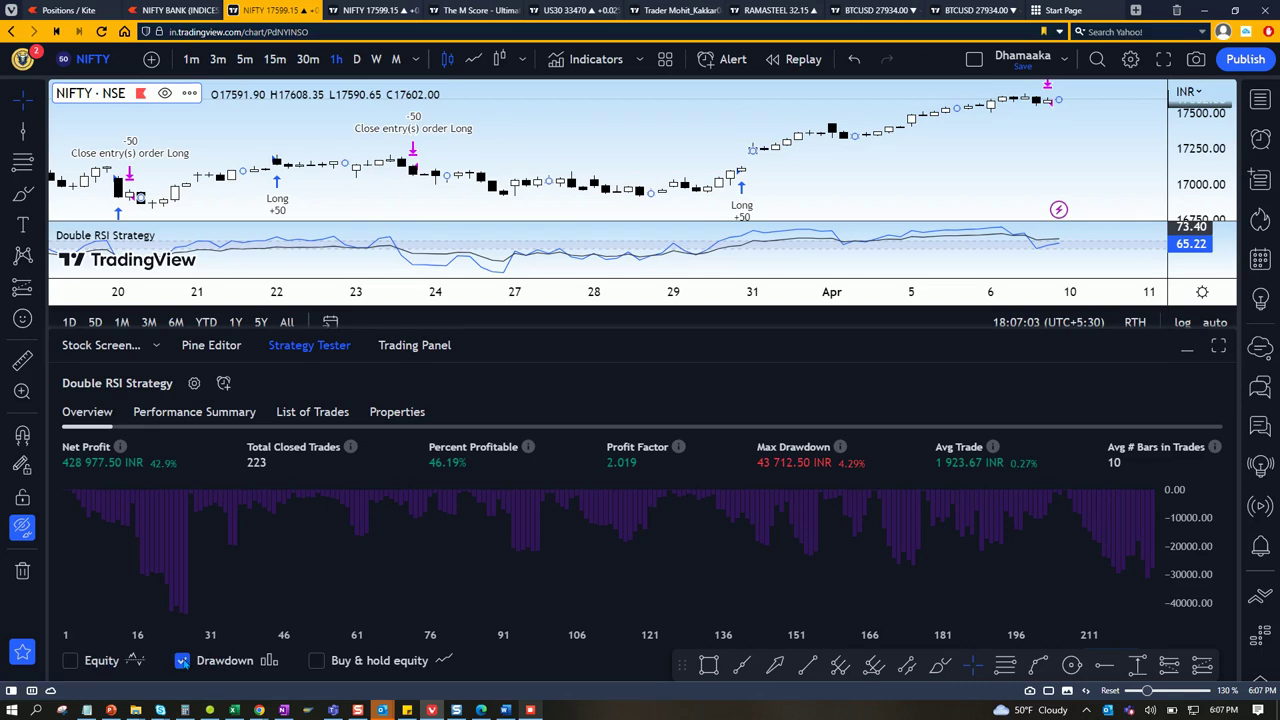
{"action": "left_click", "coordinate": [182, 660]}
{"action": "left_click", "coordinate": [70, 661]}
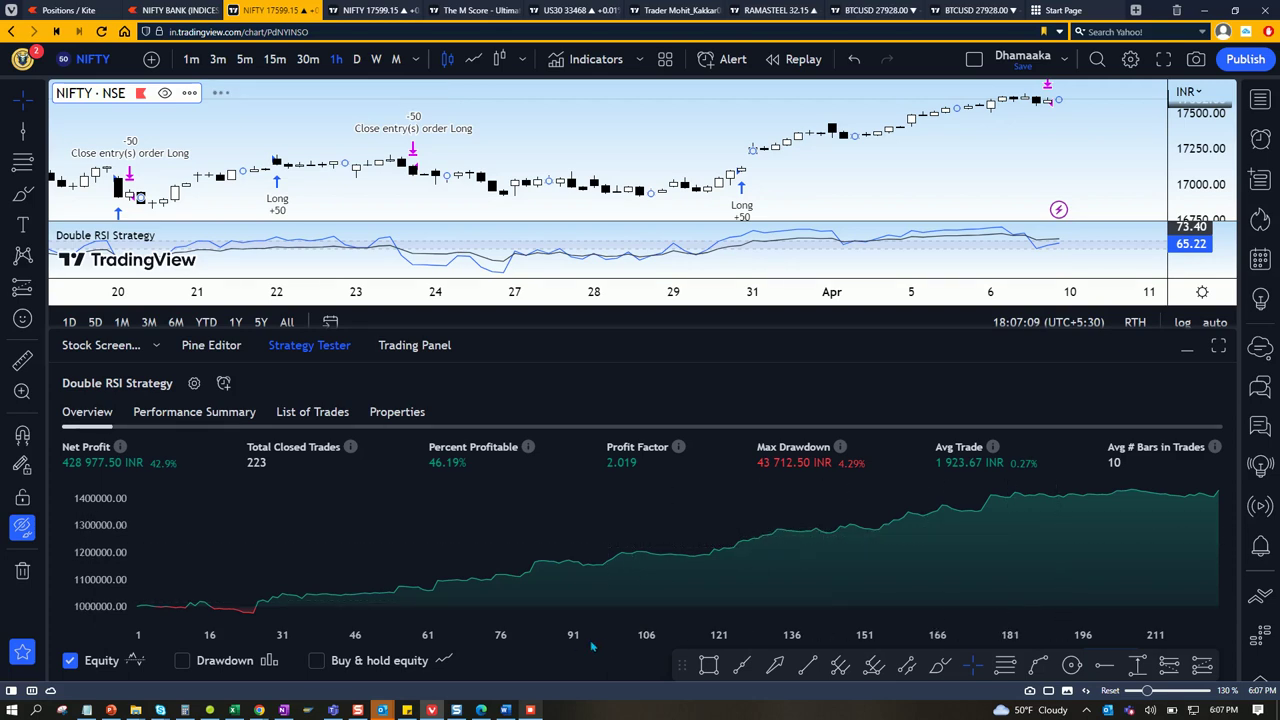
{"action": "left_click", "coordinate": [756, 634]}
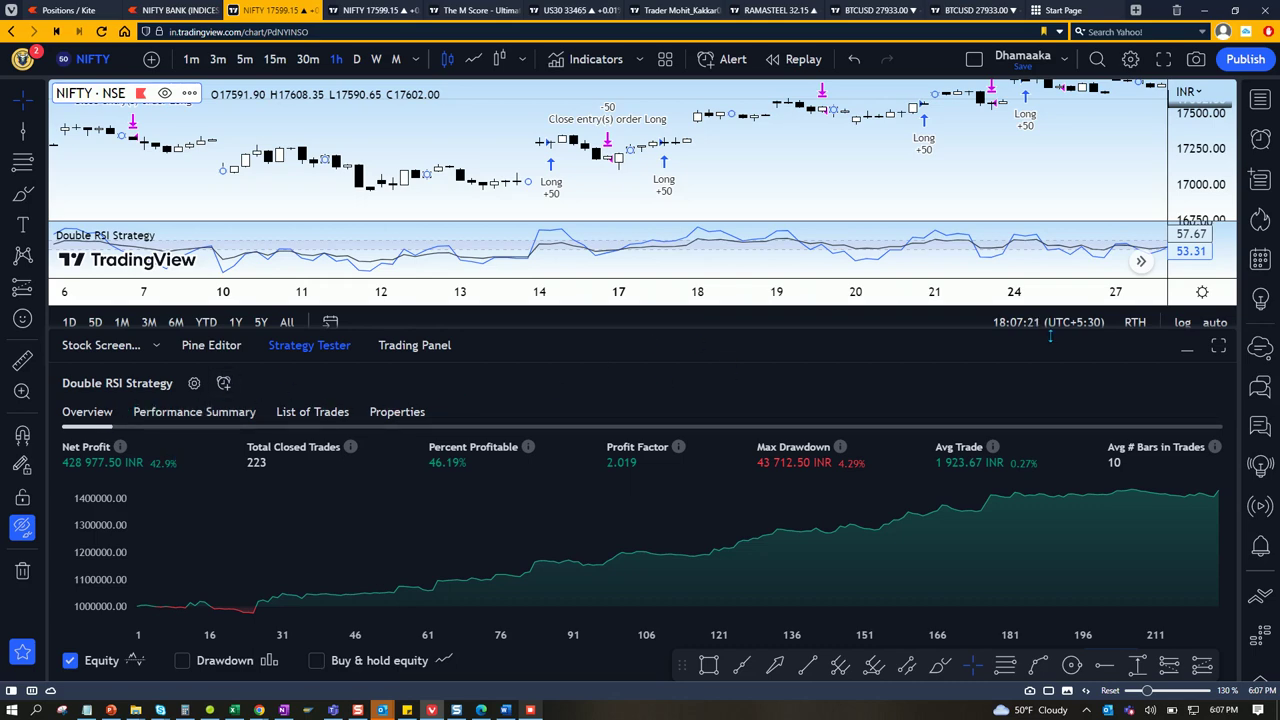
- Hide the Strategy Tester and pan the NIFTY 1-hour chart across late-September to October trades
{"action": "left_click", "coordinate": [1186, 348]}
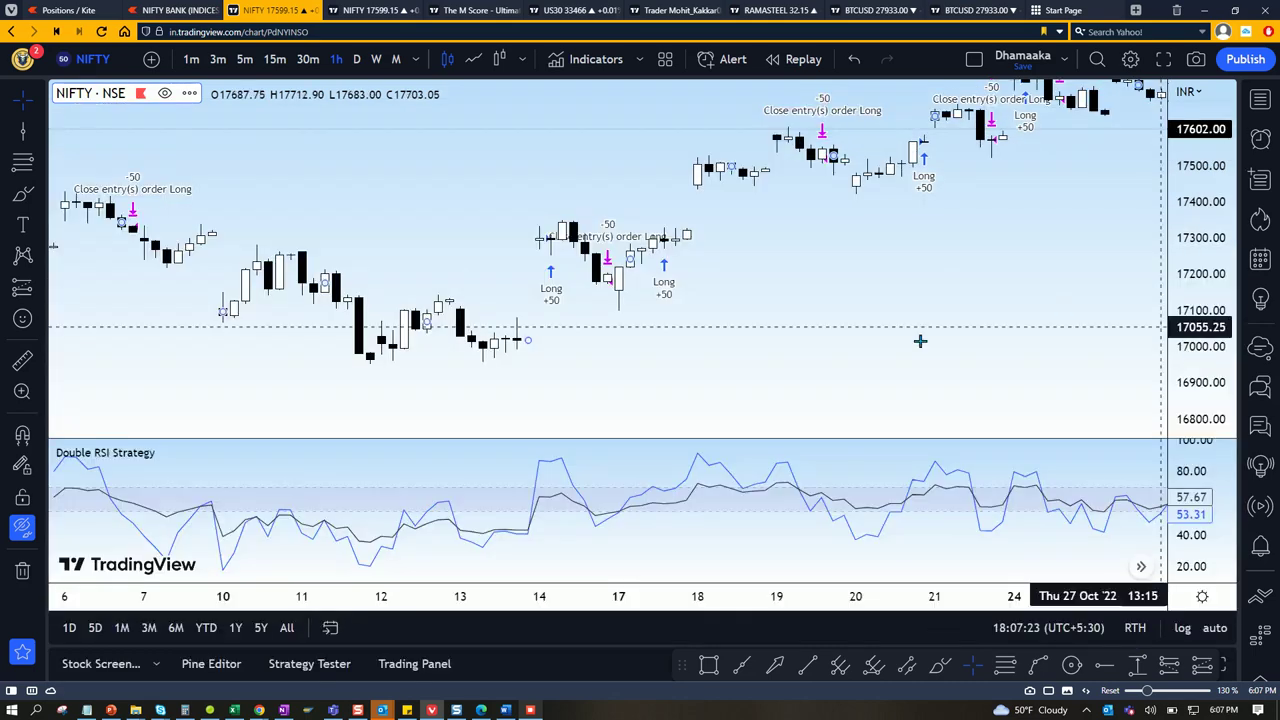
{"action": "left_click_drag", "start_coordinate": [877, 348], "coordinate": [974, 346]}
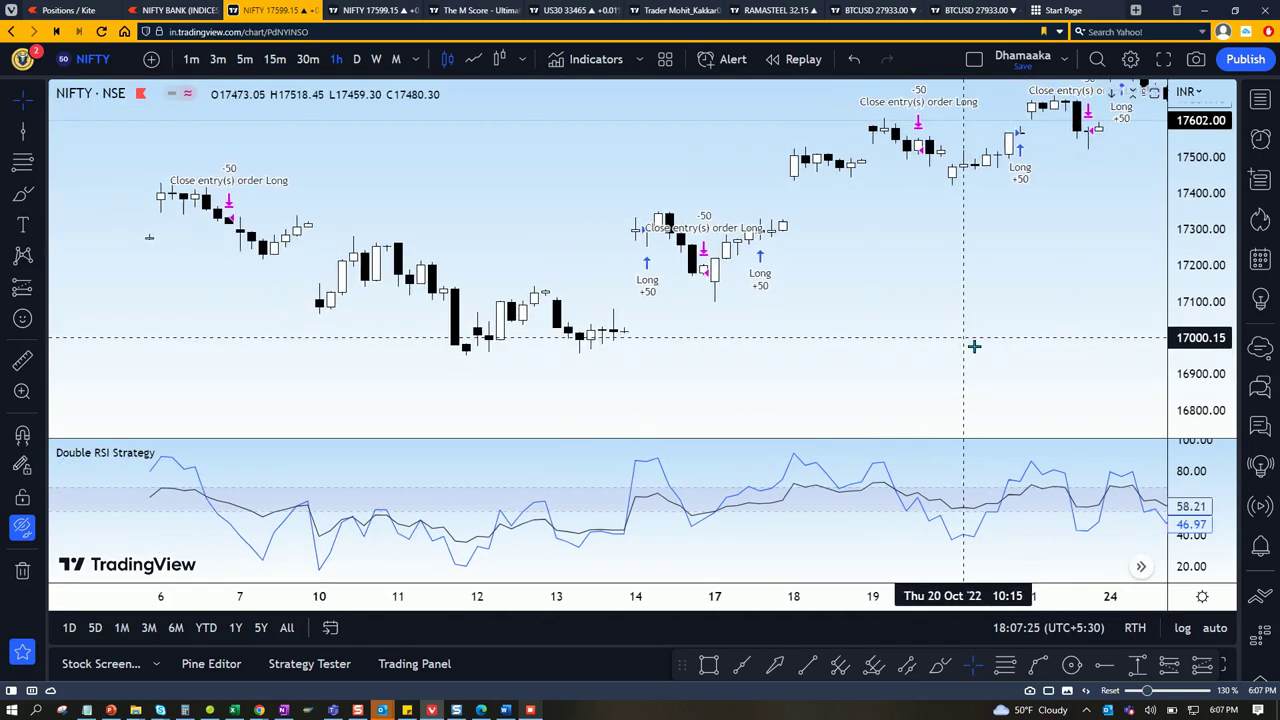
{"action": "left_click_drag", "start_coordinate": [584, 375], "coordinate": [777, 380]}
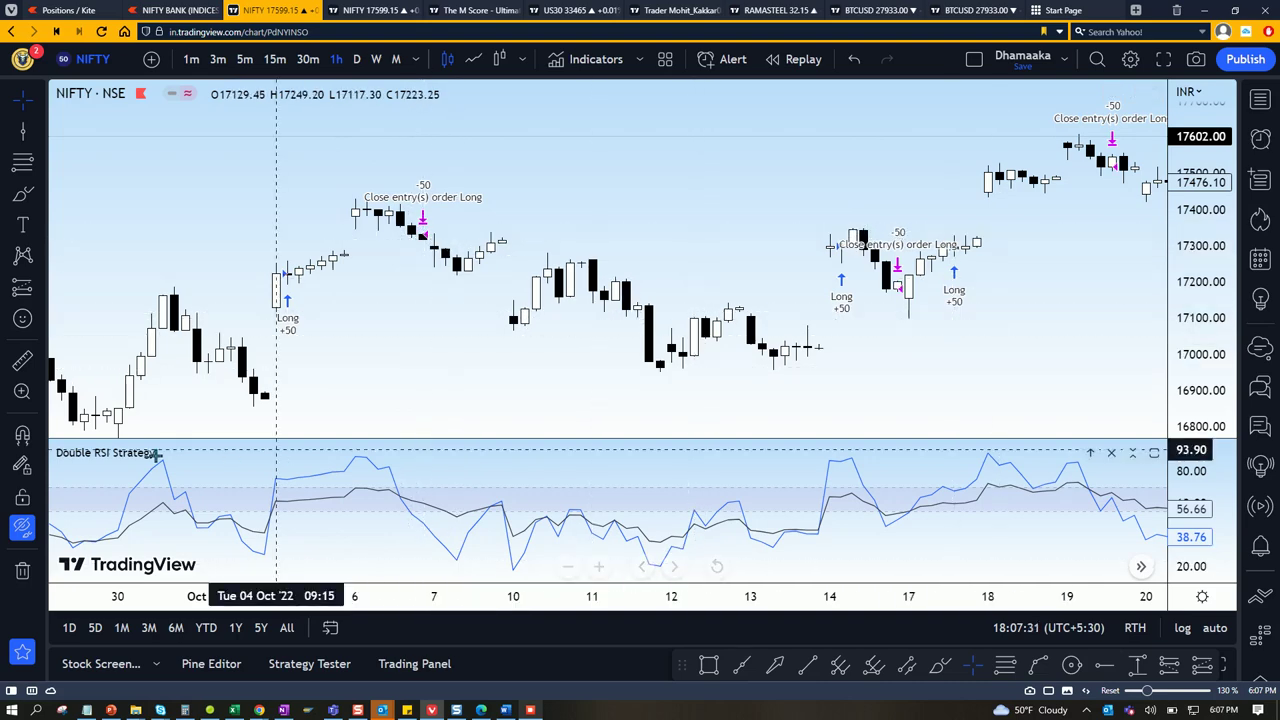
{"action": "left_click_drag", "start_coordinate": [943, 245], "coordinate": [680, 295]}
{"action": "left_click_drag", "start_coordinate": [1117, 283], "coordinate": [923, 325]}
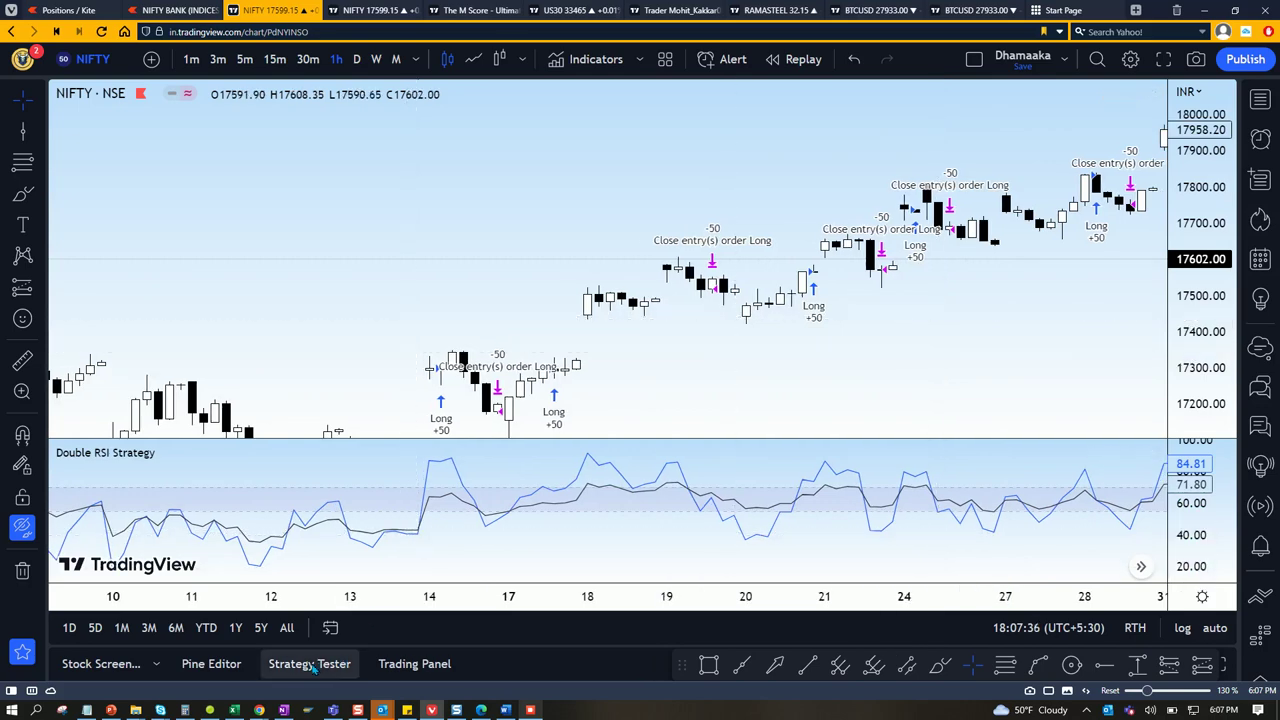
- Backtest NIFTY on 5m and 30m, return to 1h, then hide the results panel
{"action": "left_click", "coordinate": [310, 664]}
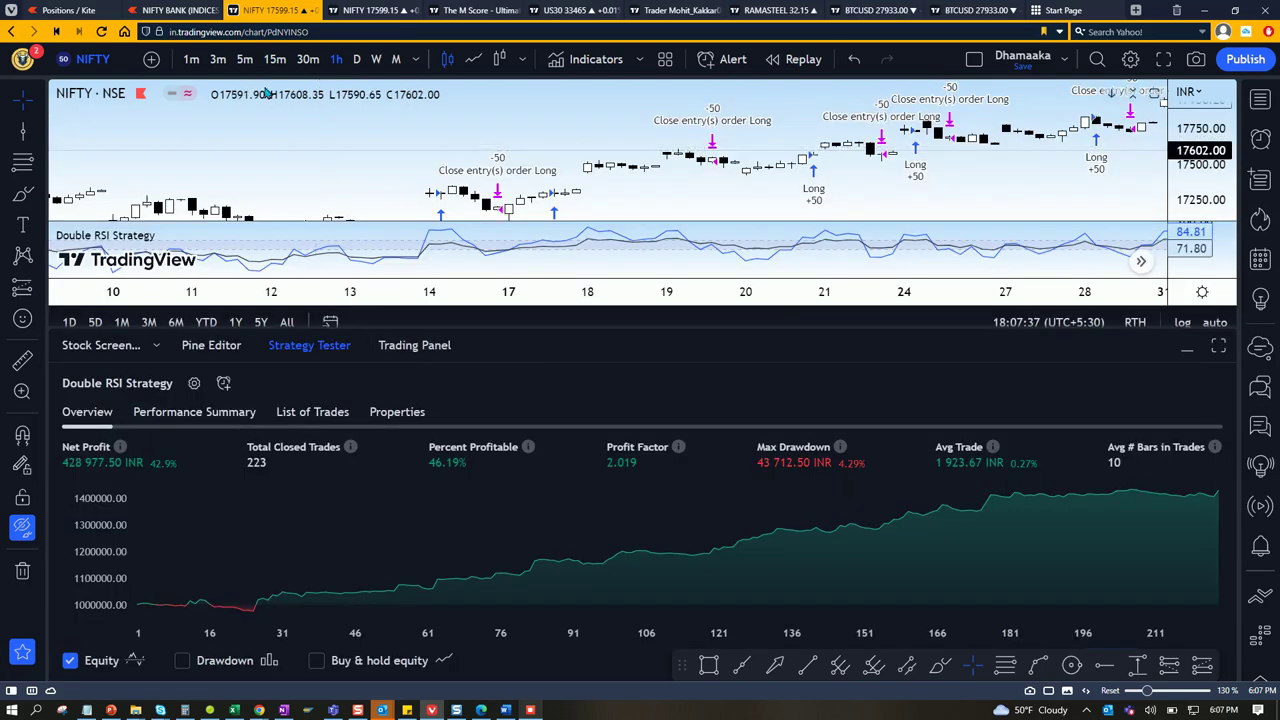
{"action": "left_click", "coordinate": [245, 60]}
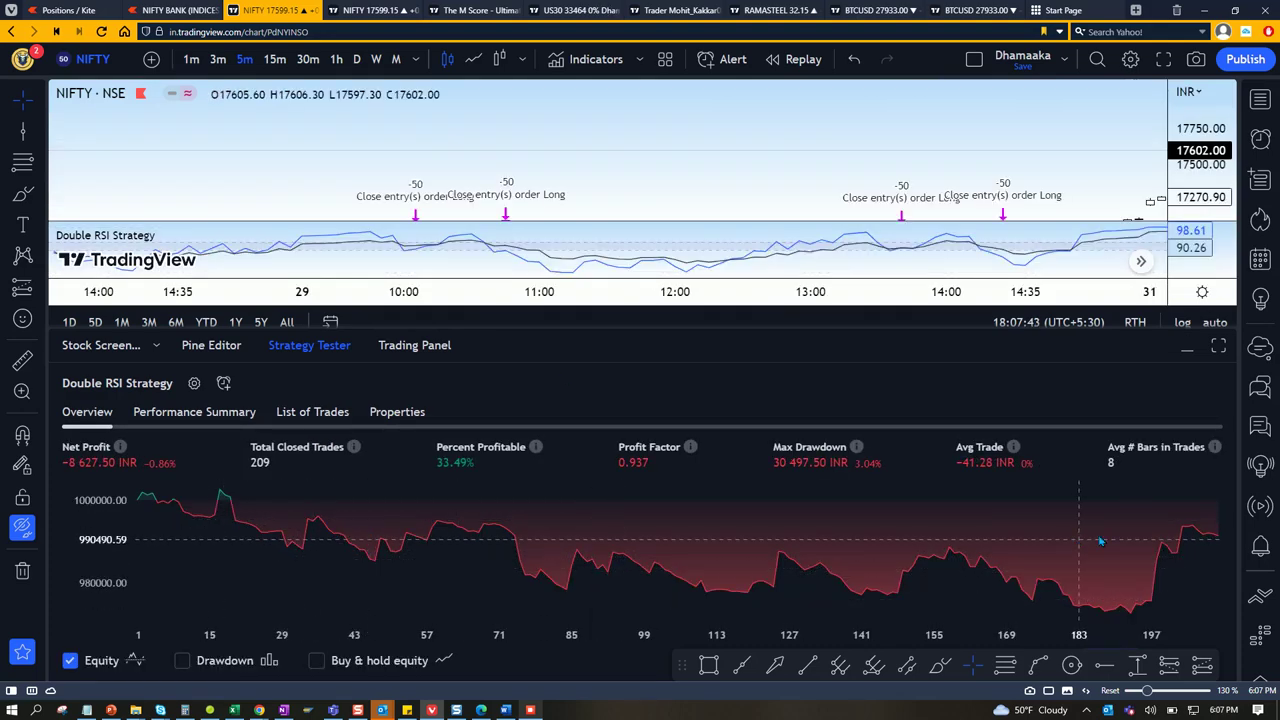
{"action": "left_click", "coordinate": [308, 60]}
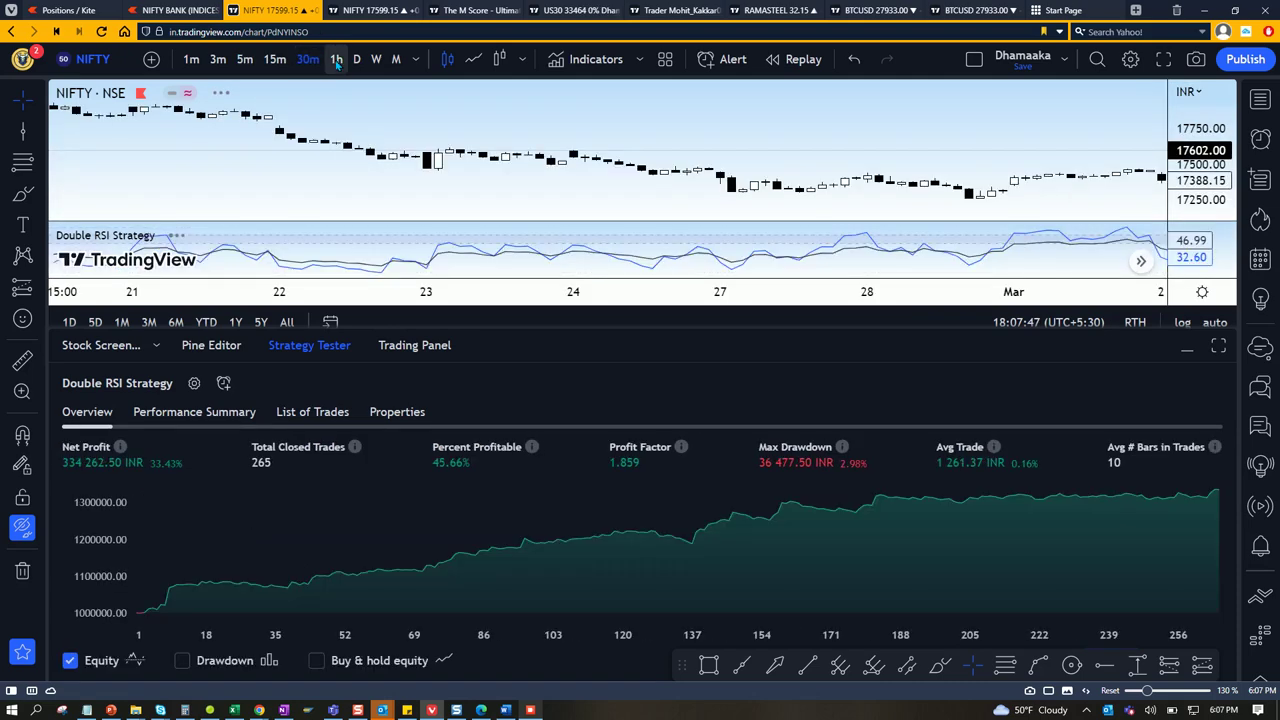
{"action": "left_click", "coordinate": [337, 60]}
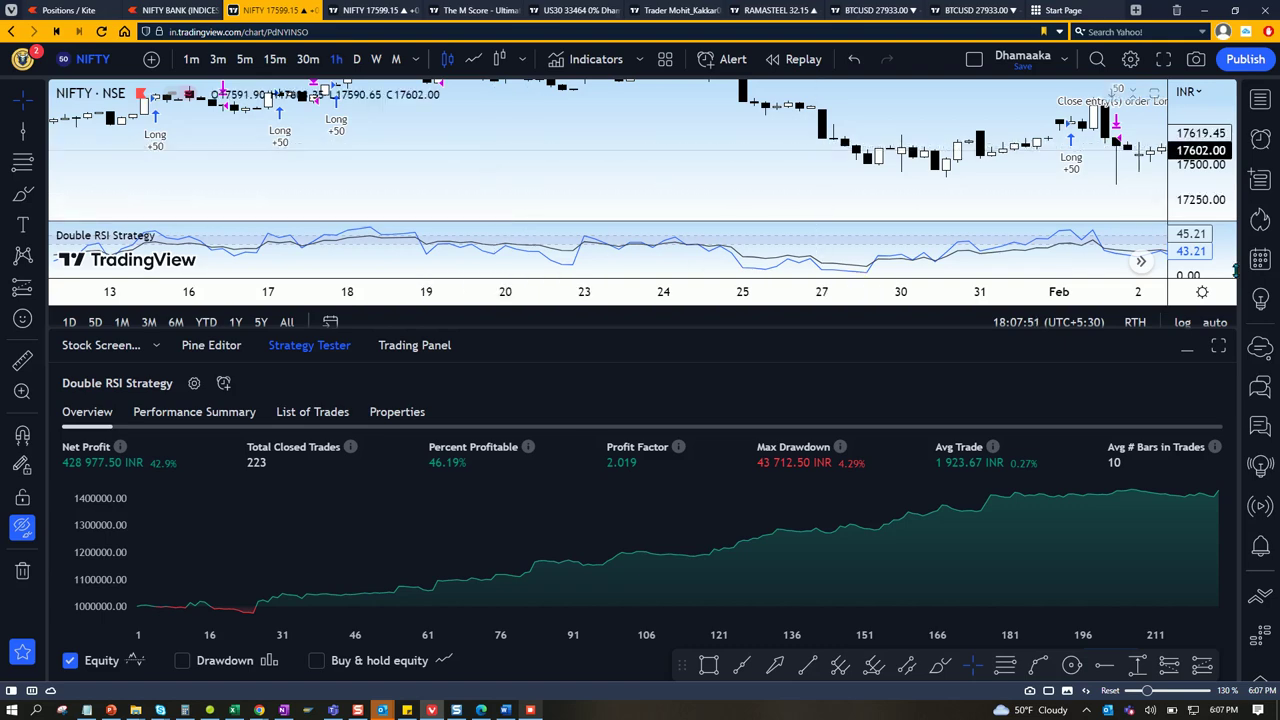
{"action": "left_click", "coordinate": [1187, 345]}
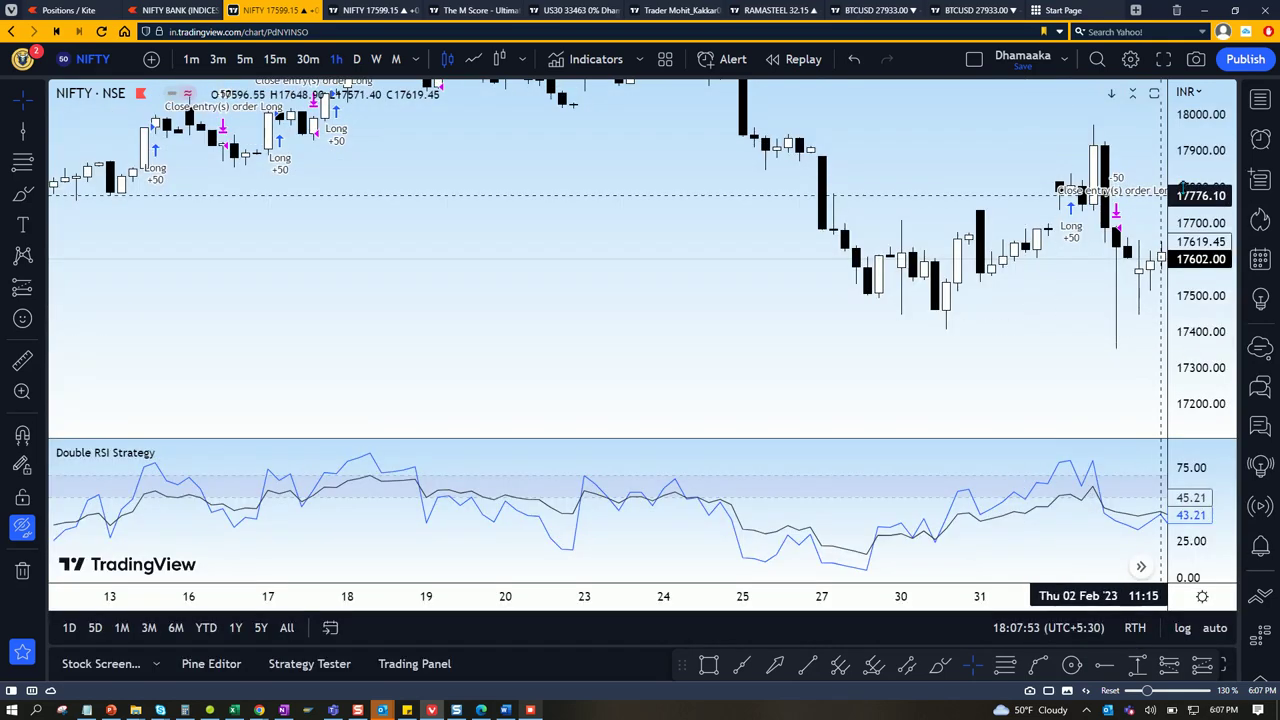